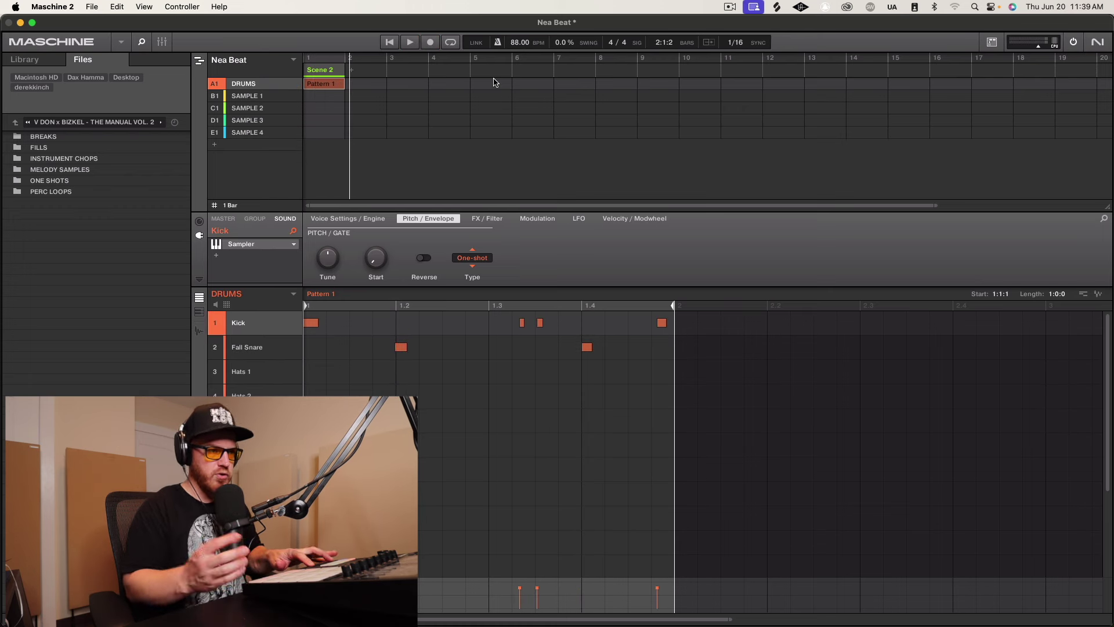
- Play the drum pattern and trim the first Fall Snare note so it starts exactly on beat 1.2
key(space)
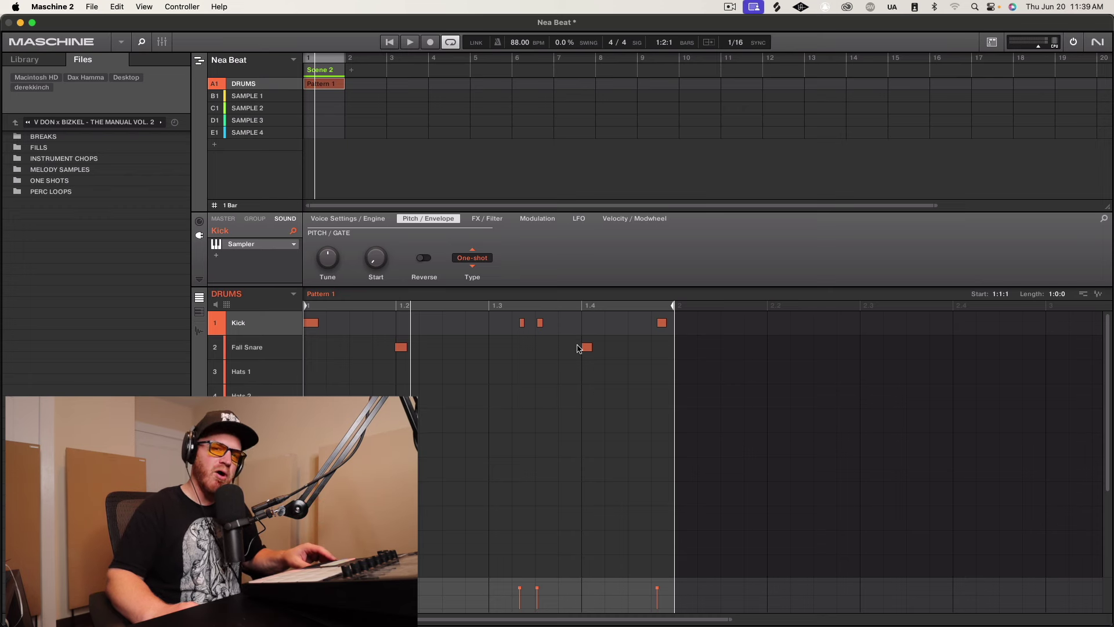
key(space)
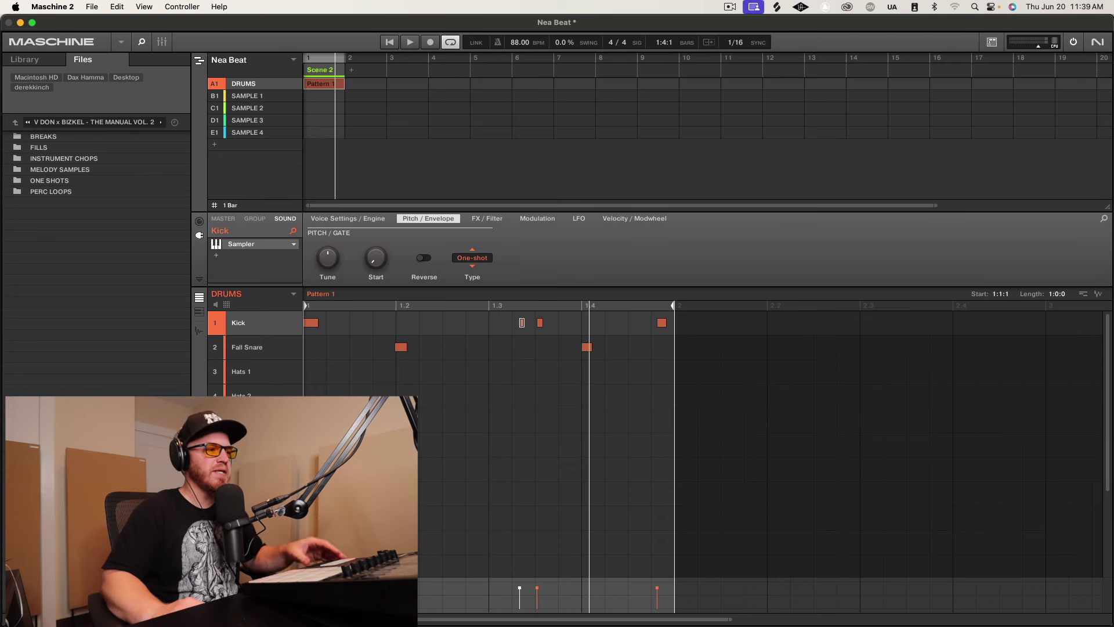
scroll(395, 347, up, 5)
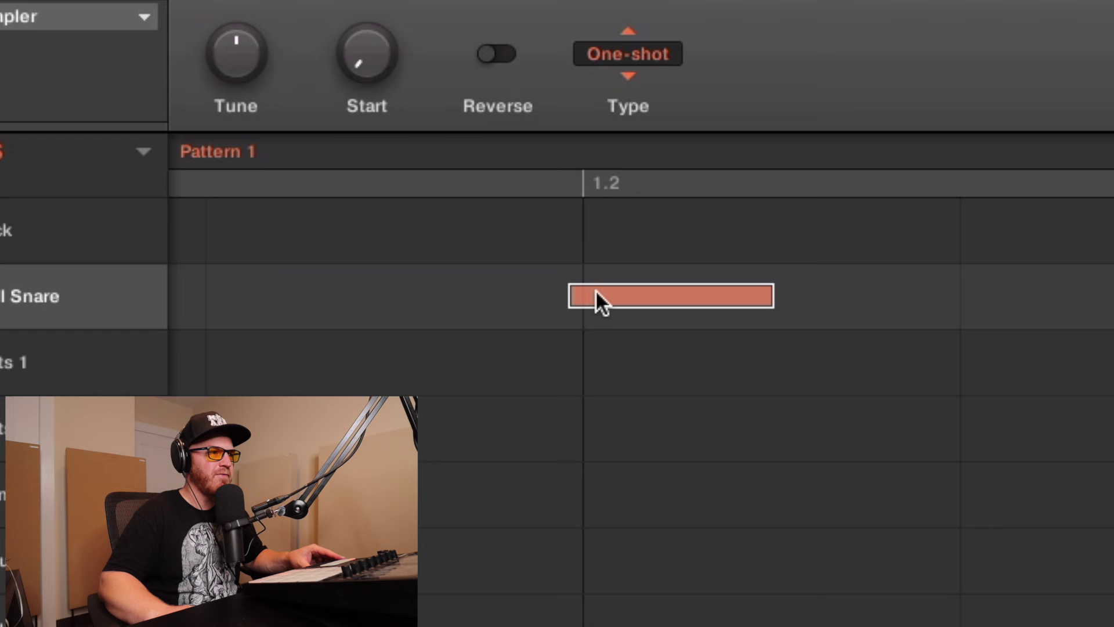
click(466, 346)
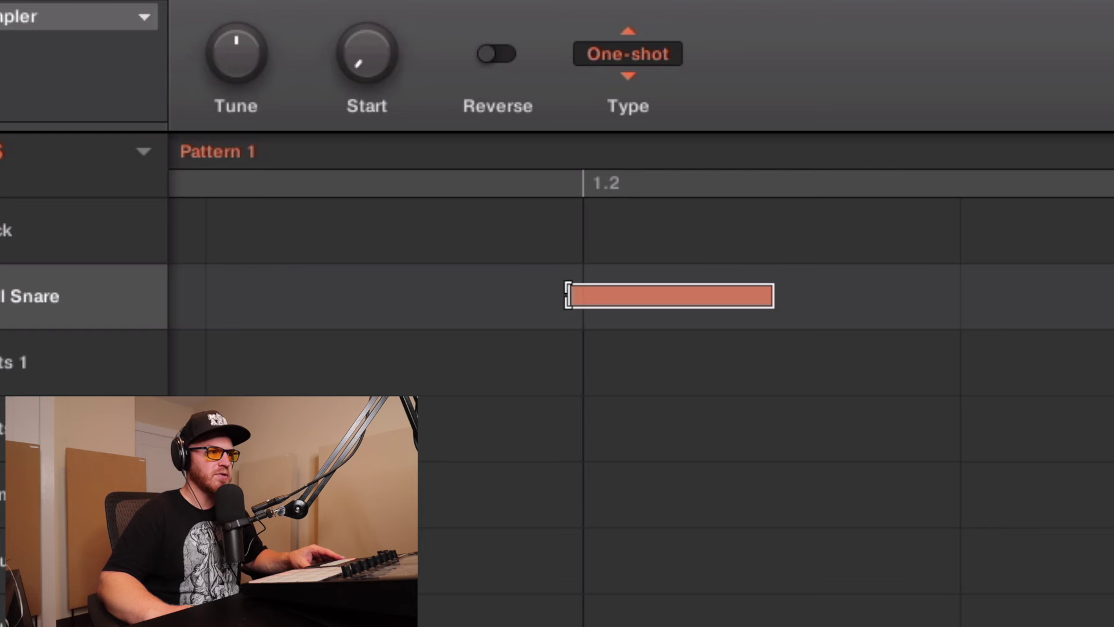
drag(569, 295, 586, 295)
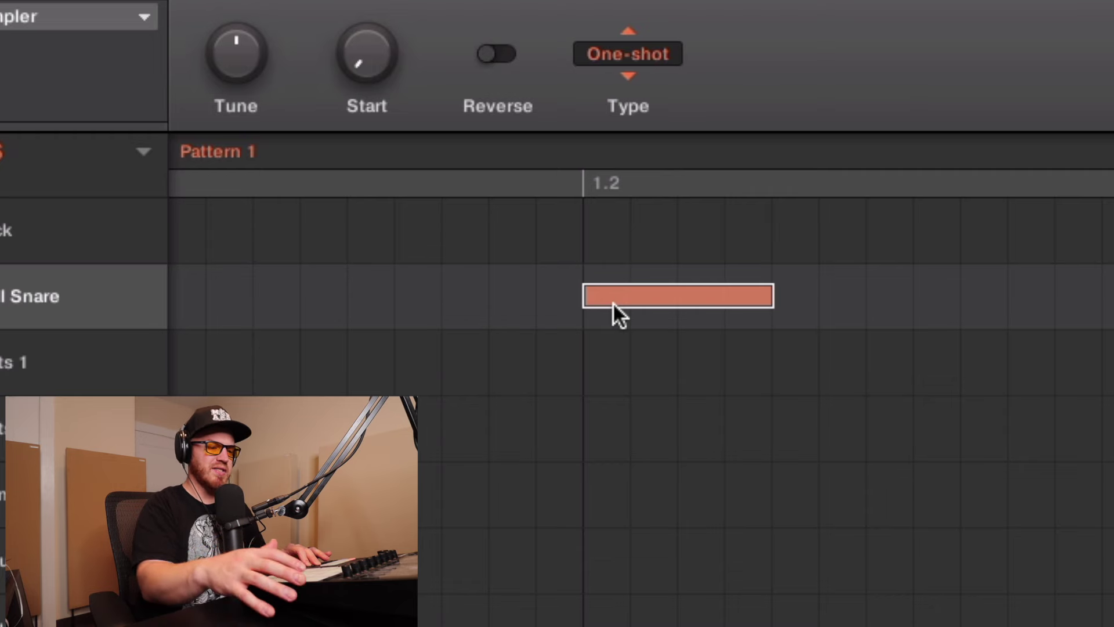
- Nudge the first Fall Snare note earlier and back in fine steps, and extend its start slightly ahead of beat 1.2
key(Left)
key(Left)
key(Left)
key(Left)
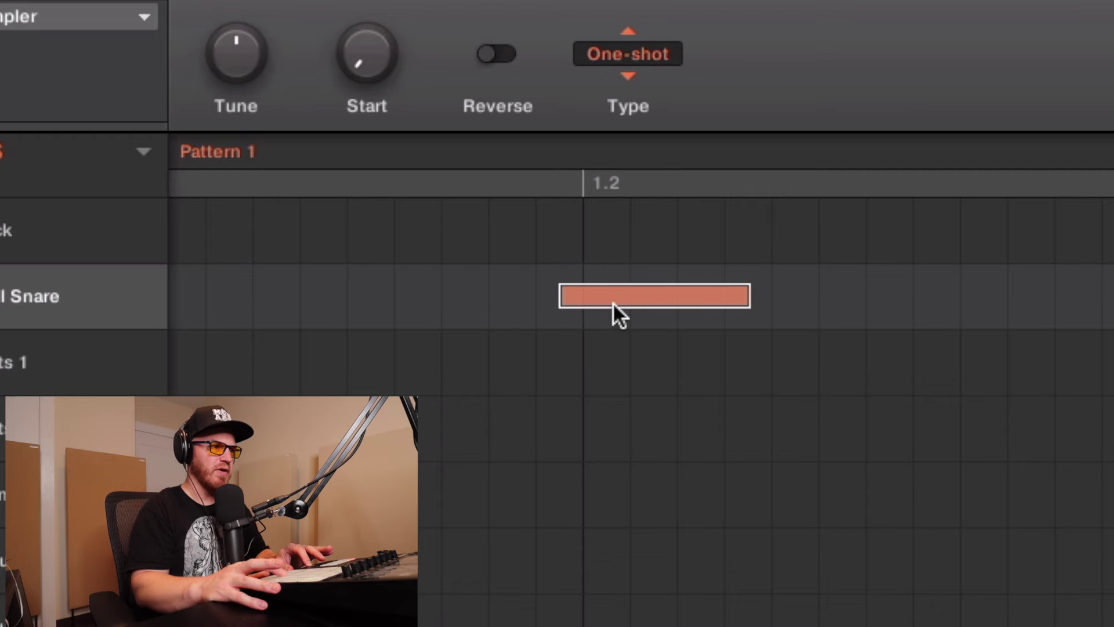
key(Right)
key(Right)
key(Right)
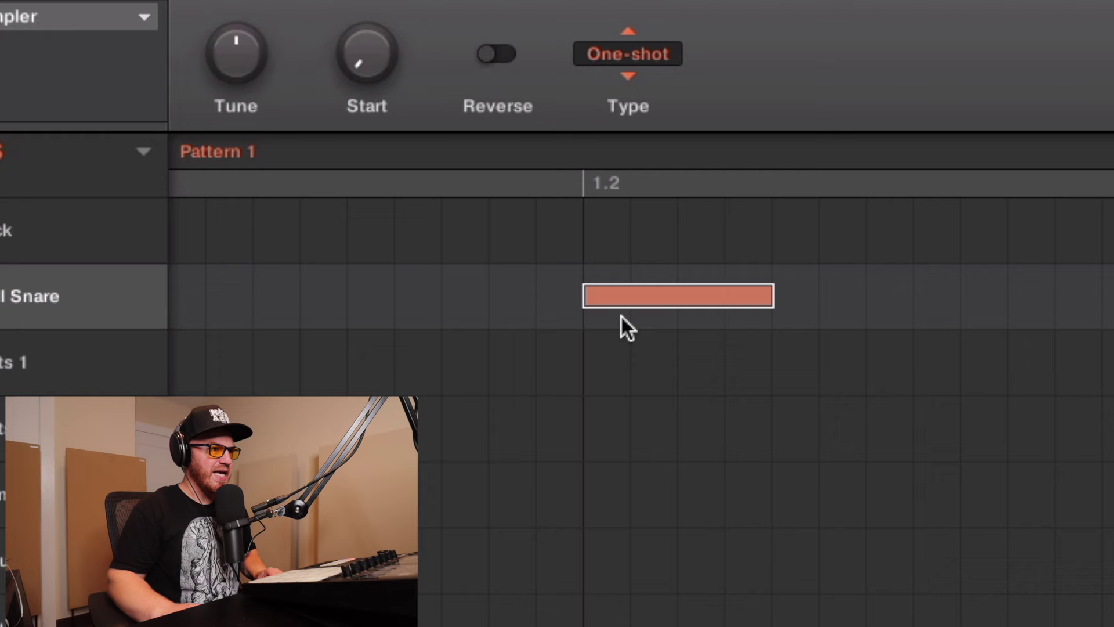
drag(582, 295, 570, 294)
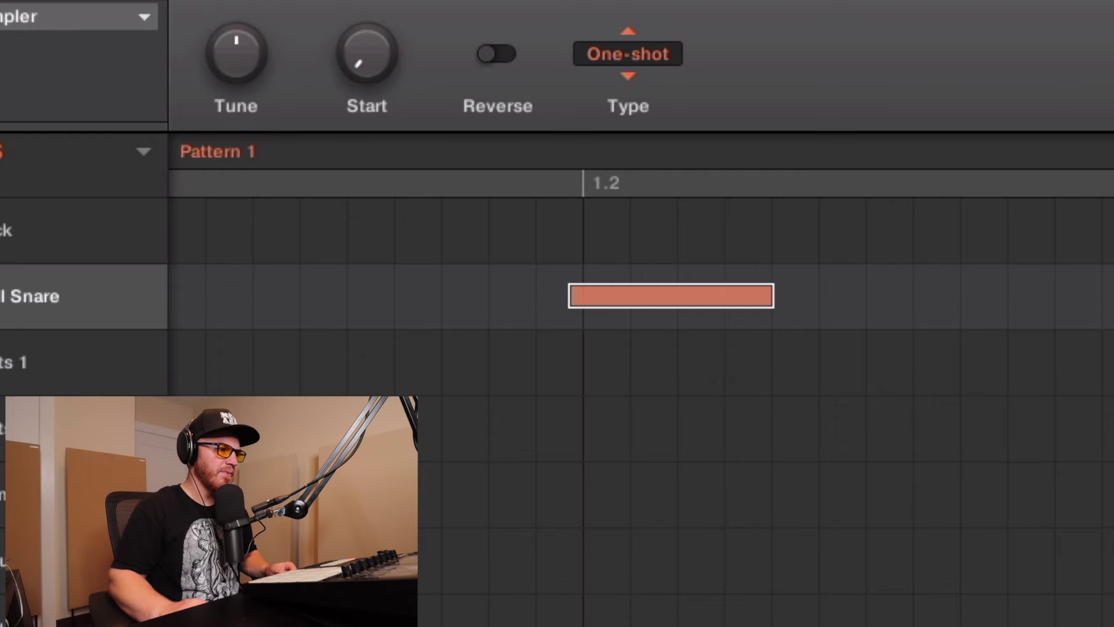
- Lower the velocity of the first Kick note after beat 1.3 and shift it slightly later
scroll(642, 348, down, 5)
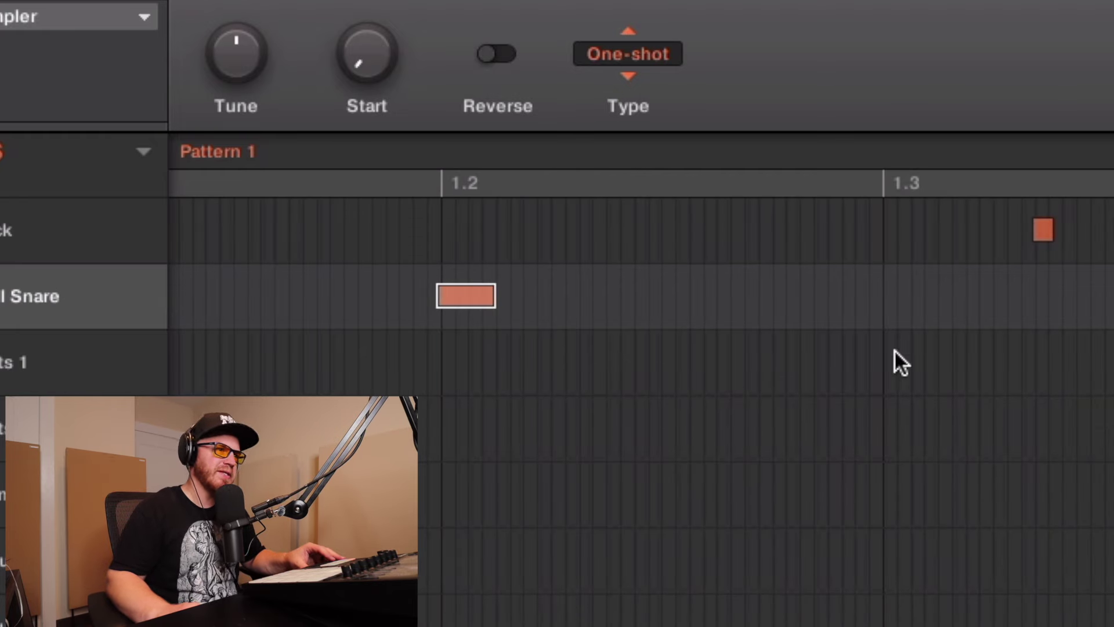
click(1045, 227)
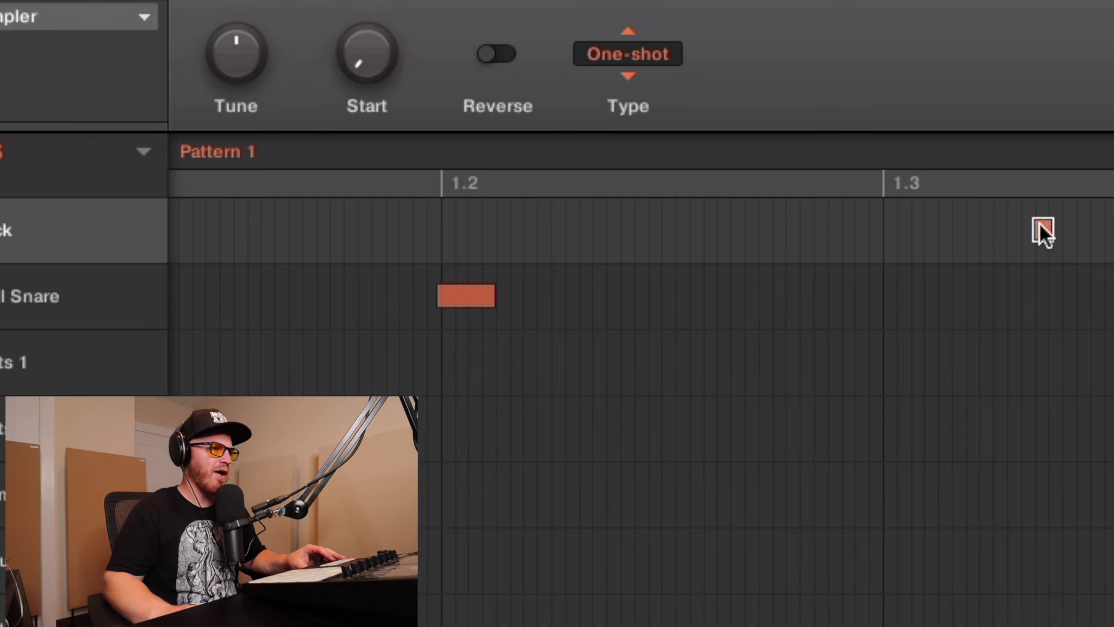
key(space)
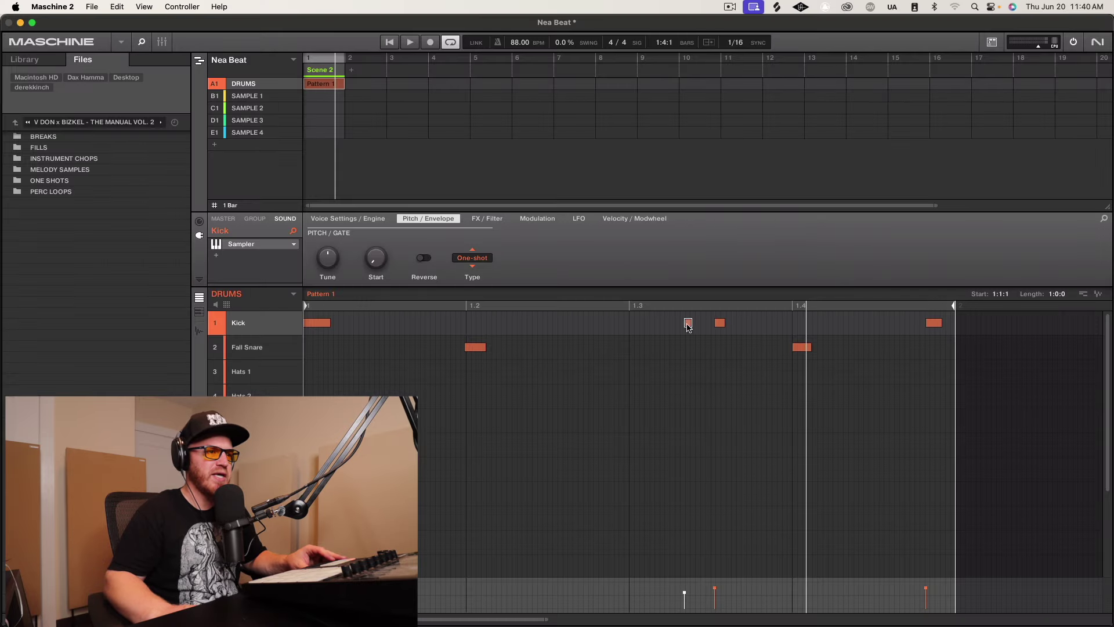
drag(685, 594, 685, 598)
key(space)
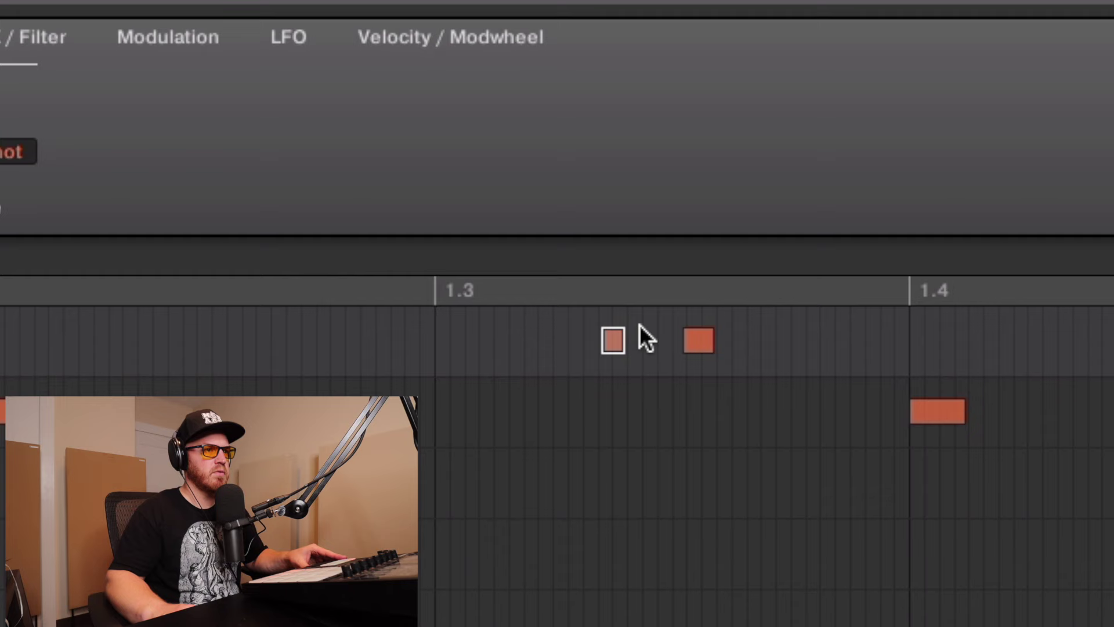
- Nudge the Fall Snare note on beat 1.4 slightly earlier and lower the last Kick note's velocity
click(934, 413)
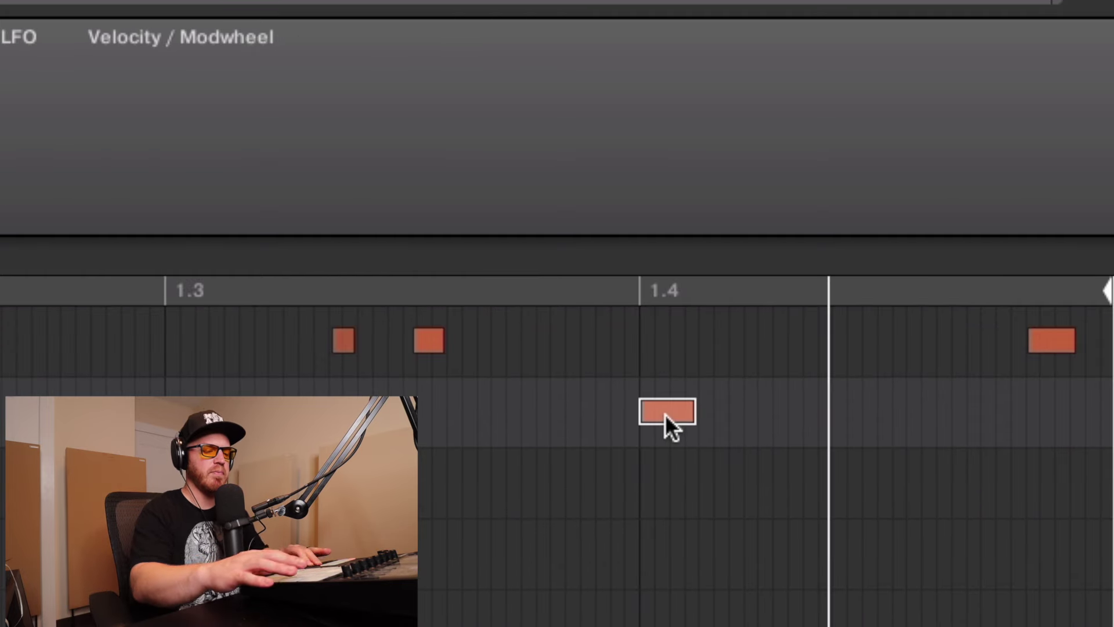
key(Left)
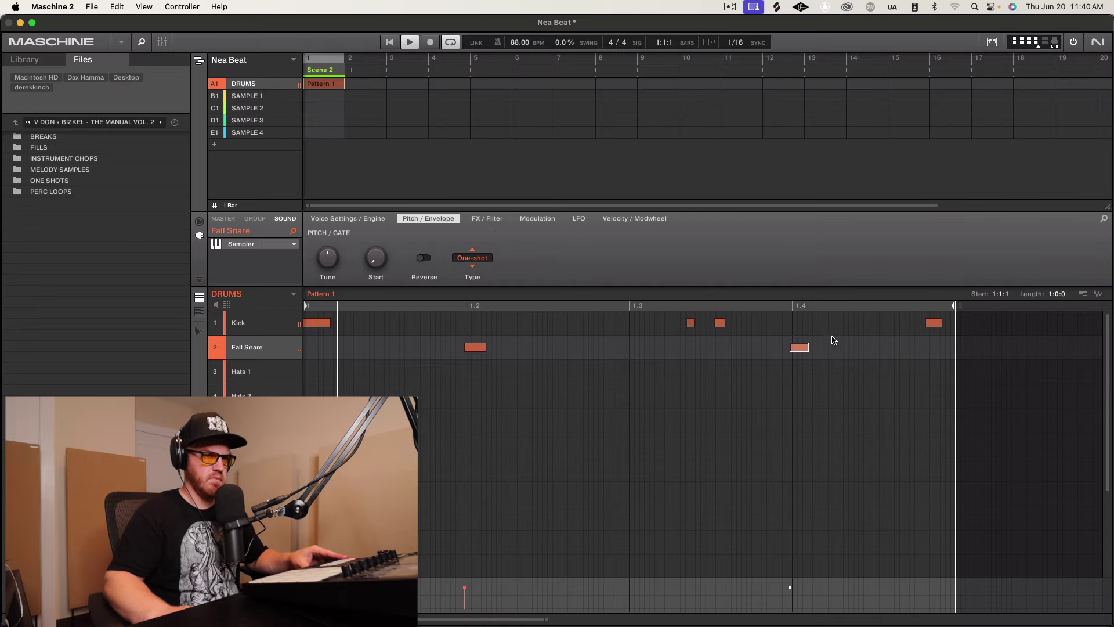
click(934, 322)
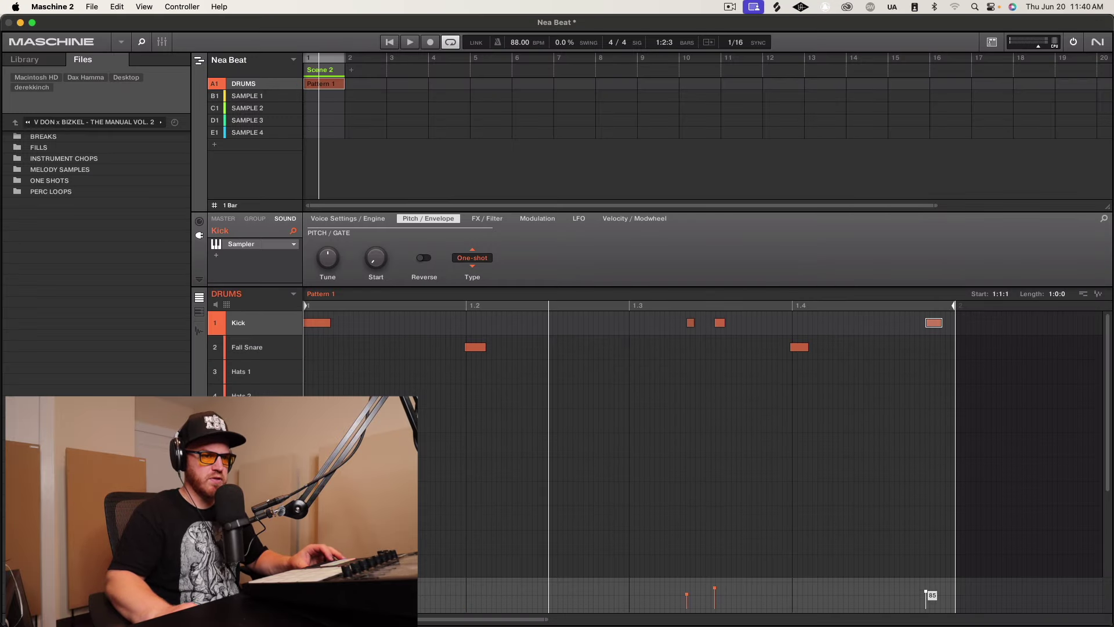
key(space)
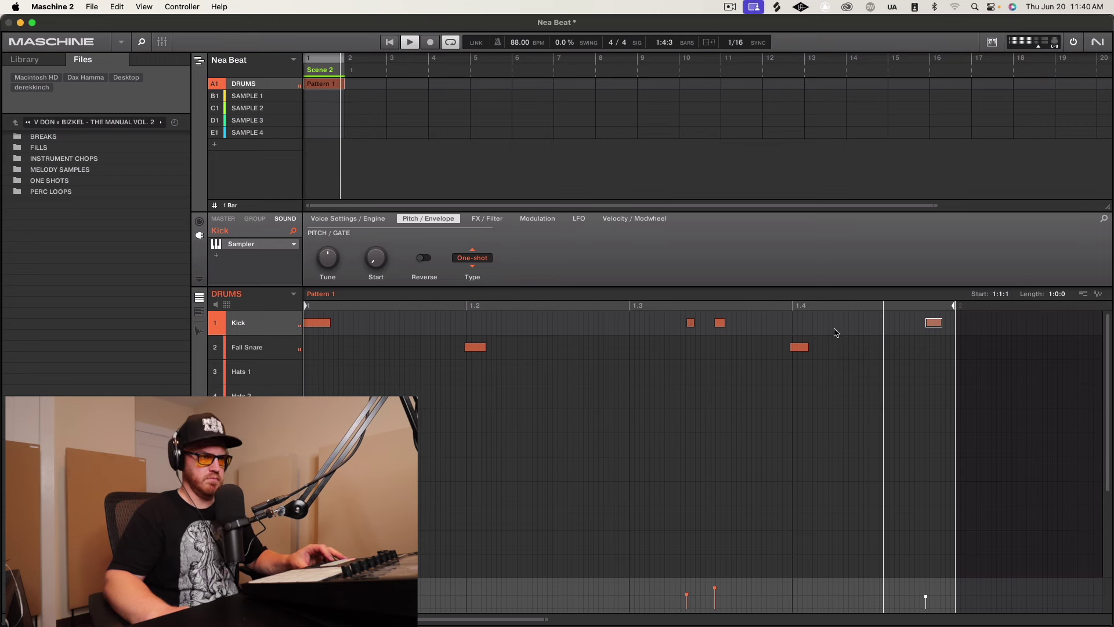
- Shift the two Kick notes between beats 1.3 and 1.4 slightly later and select the Hats 1 sound
drag(752, 331, 723, 329)
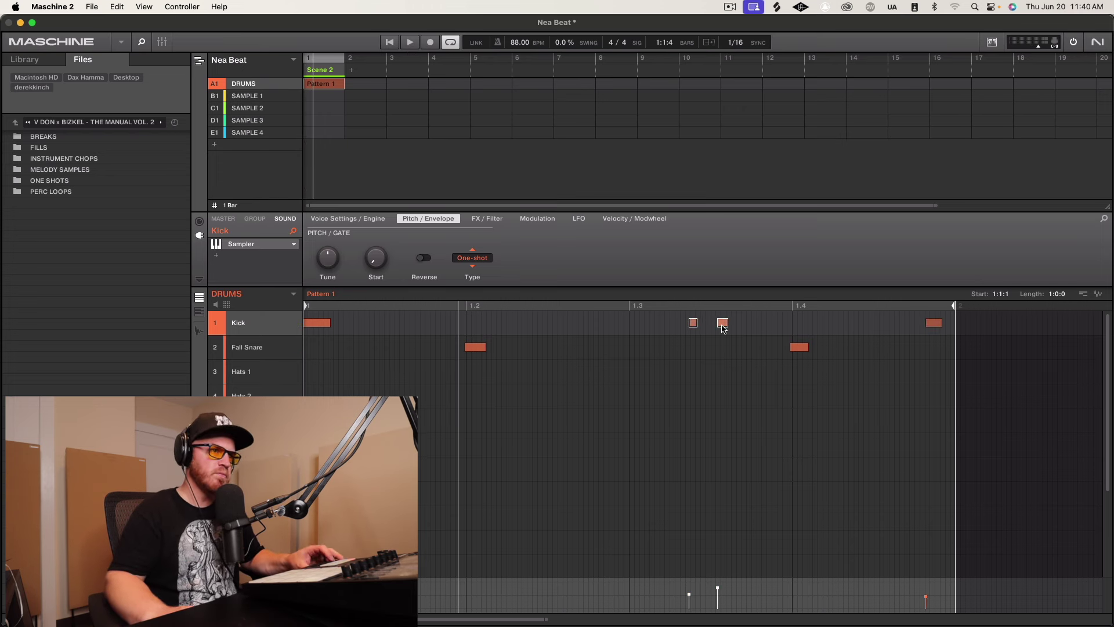
key(space)
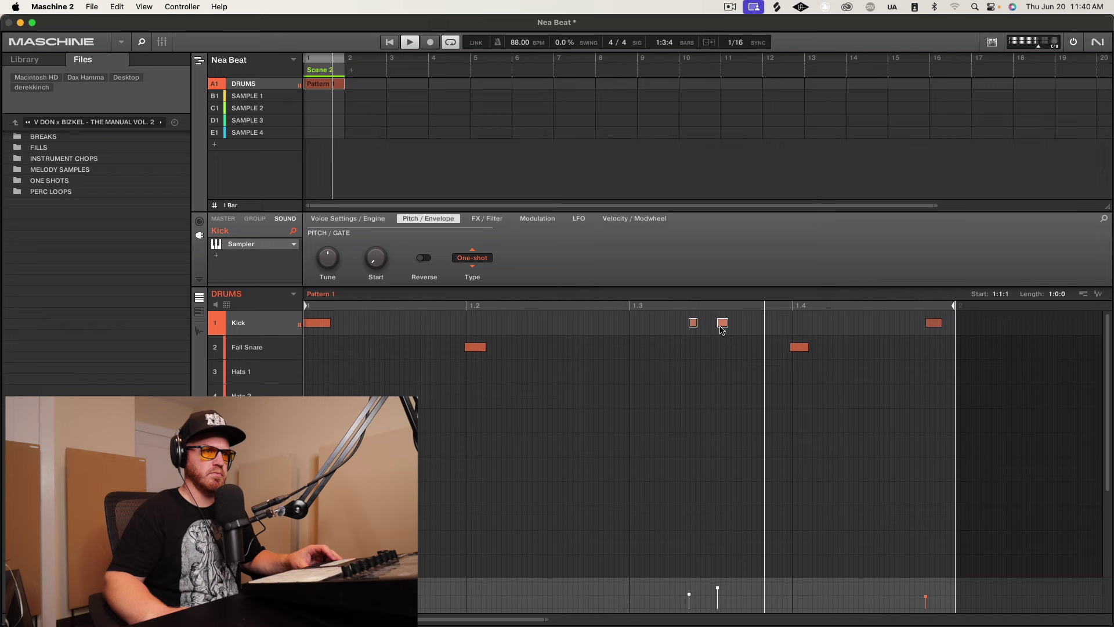
click(248, 373)
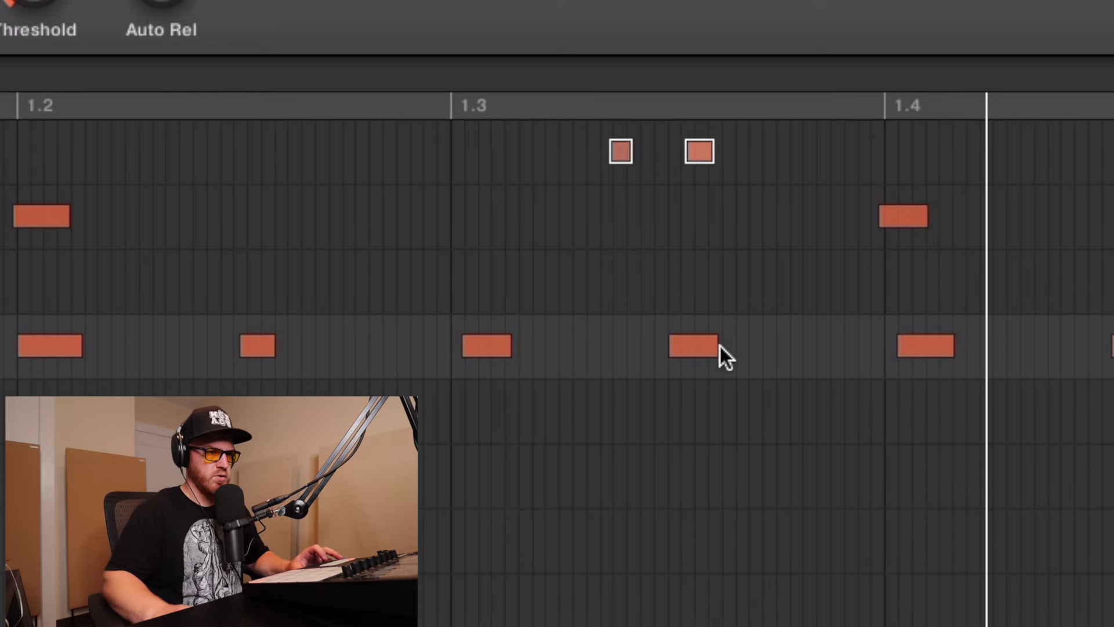
- Make the Hats 2 note between beats 1.3 and 1.4 start slightly later and shorten its end
click(692, 347)
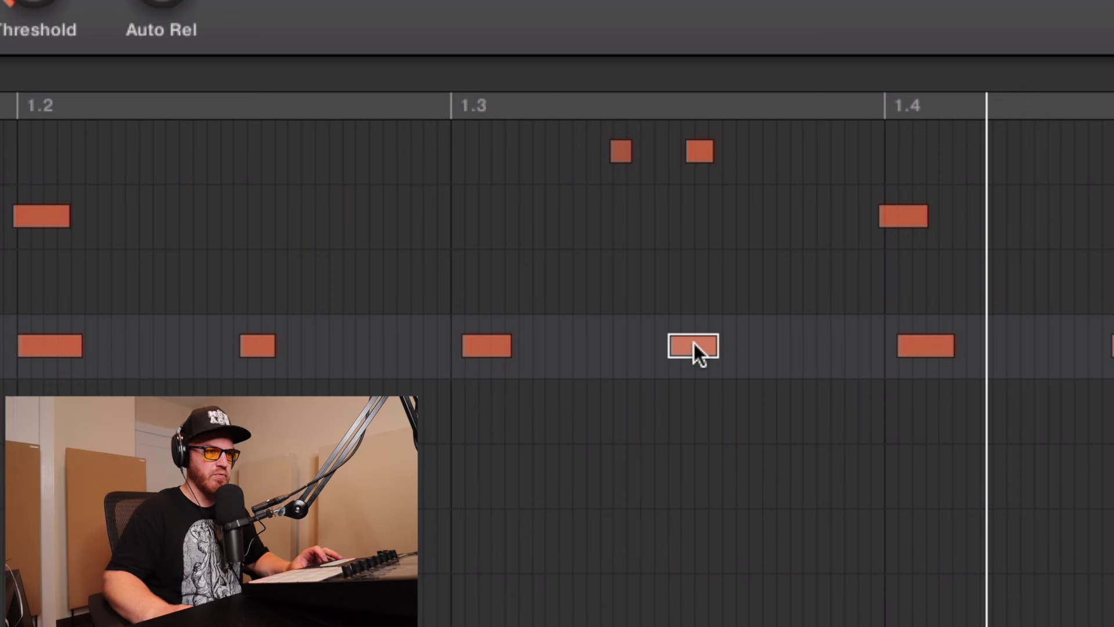
key(space)
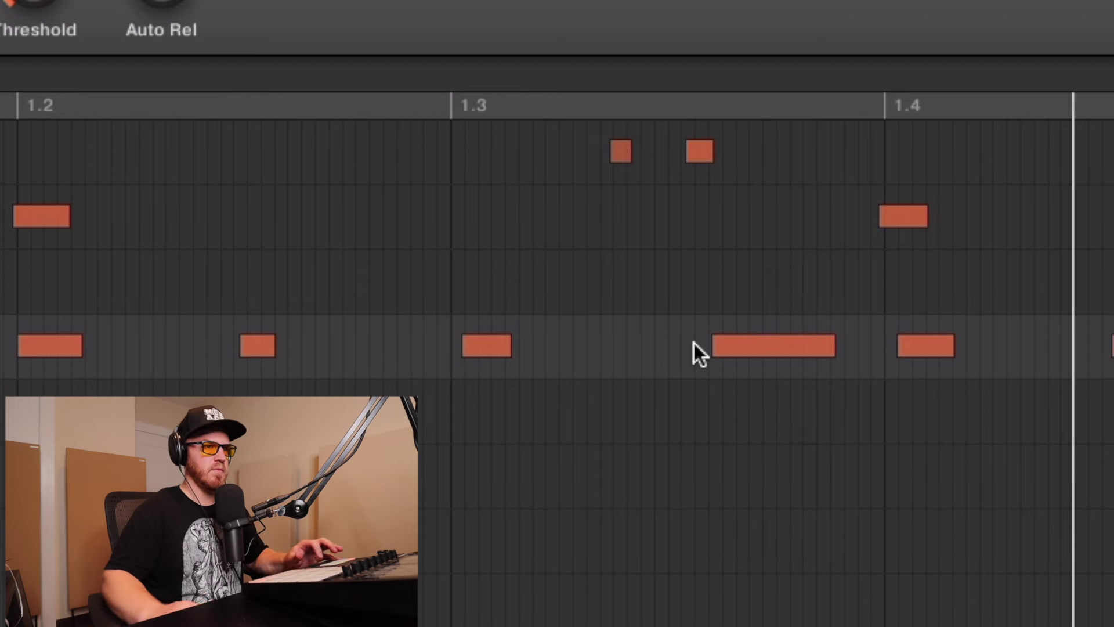
double_click(747, 338)
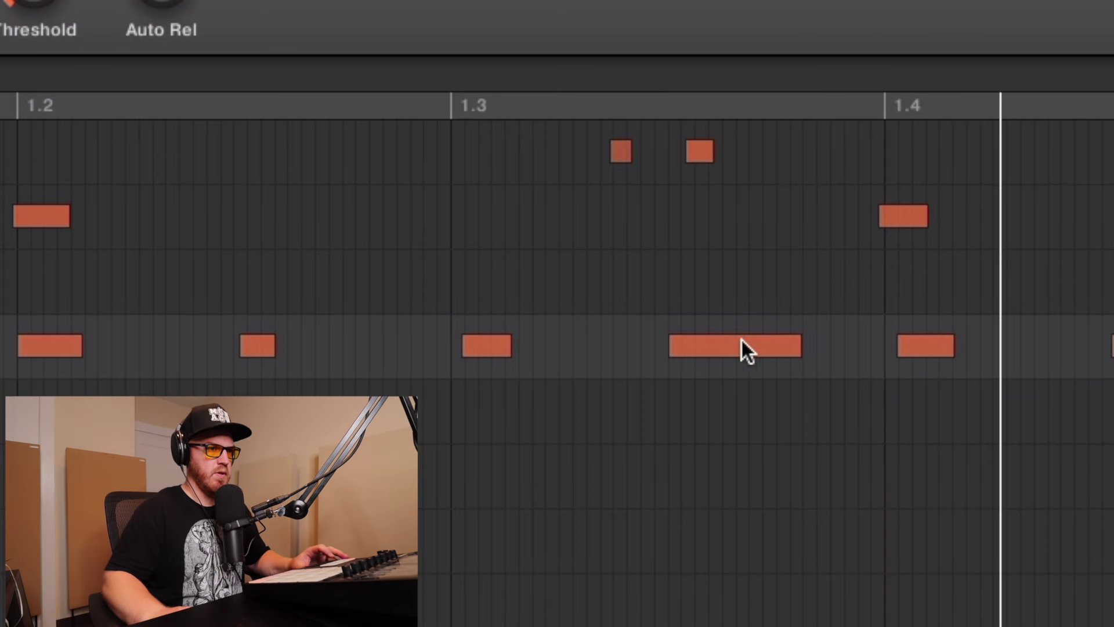
drag(669, 346, 694, 346)
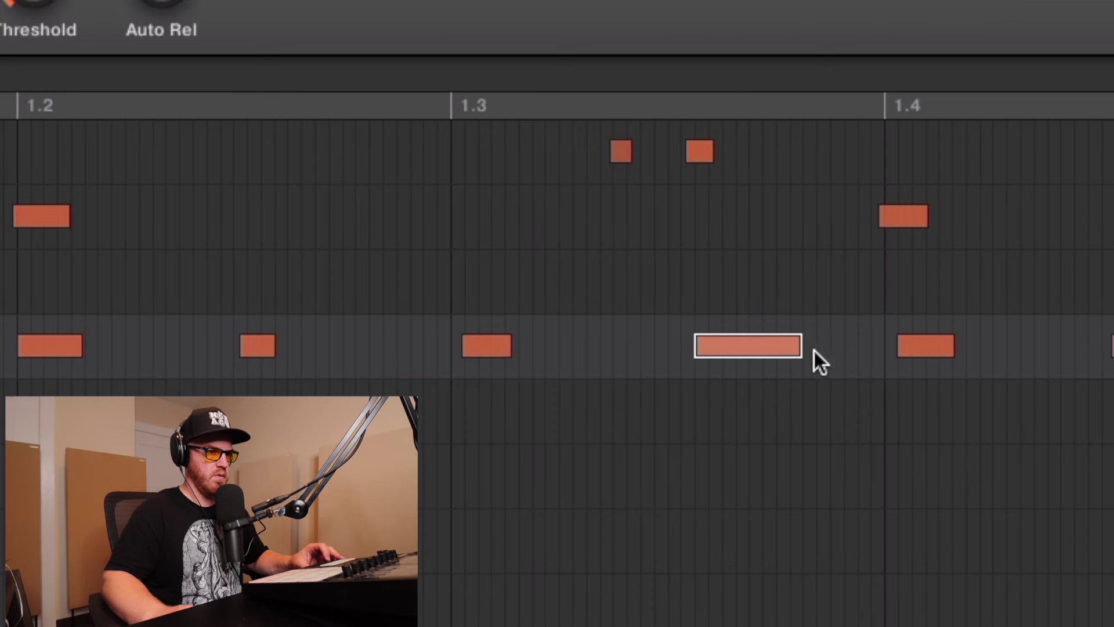
drag(803, 345, 766, 346)
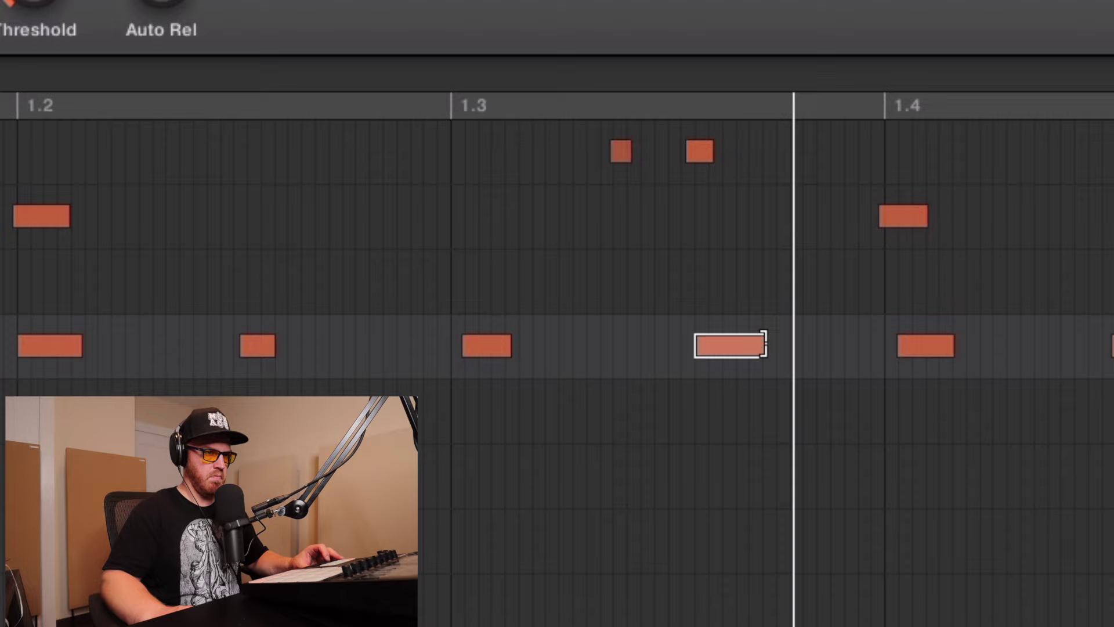
- Start the Hats 2 note between beats 1.3 and 1.4 slightly earlier and shift the two nearby Kick notes earlier as well
click(621, 146)
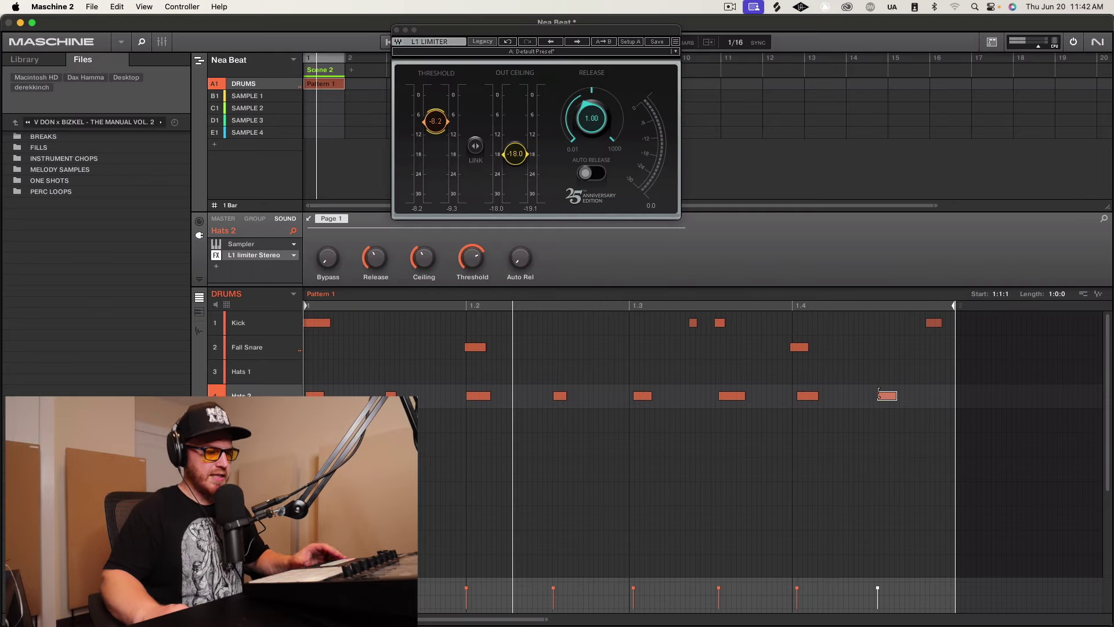
click(880, 394)
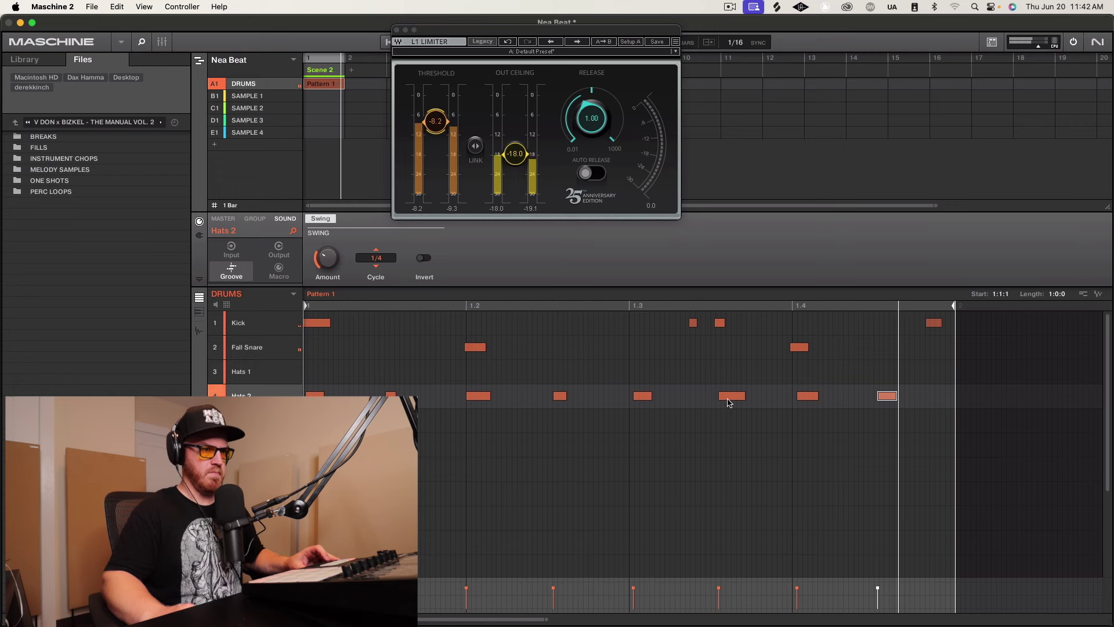
drag(719, 396, 715, 397)
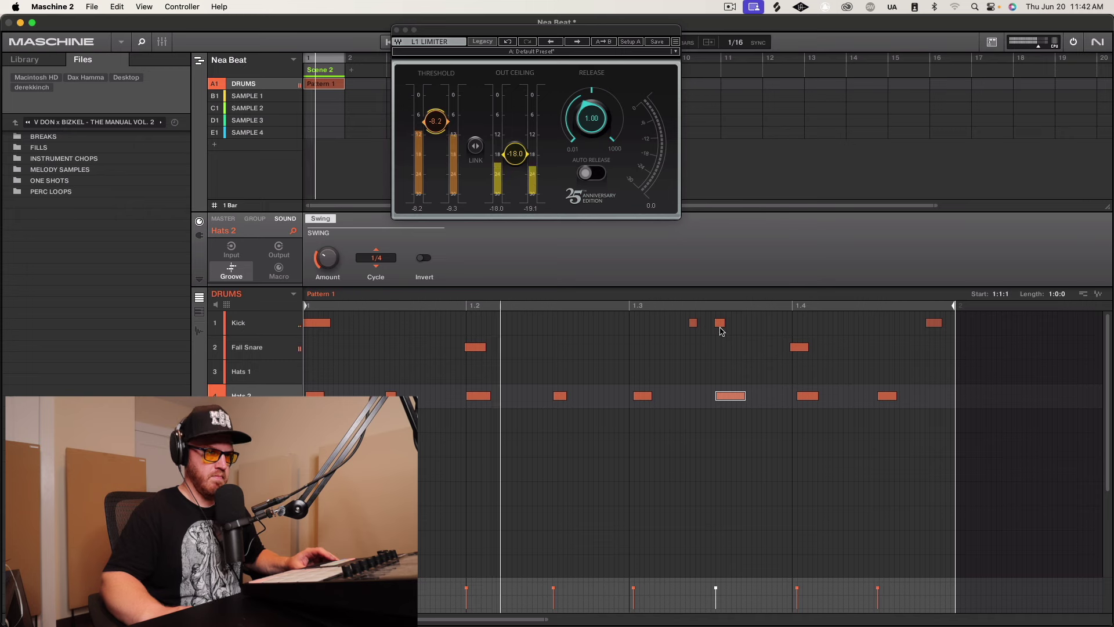
drag(719, 323, 690, 322)
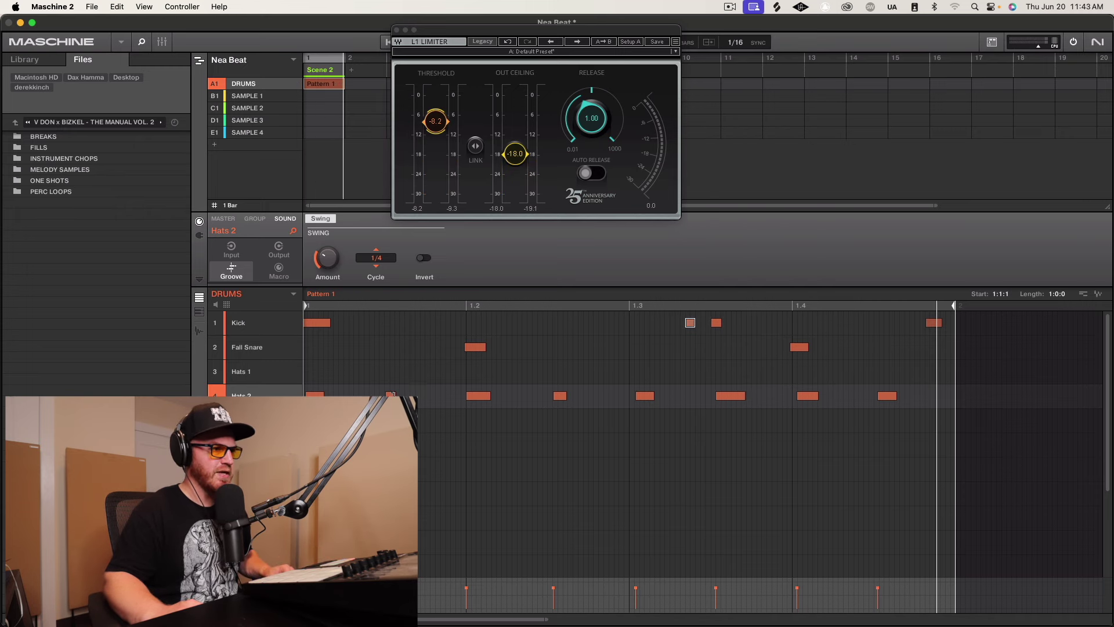
- Lower the velocity of the four offbeat Hats 2 notes and play the pattern
click(720, 400)
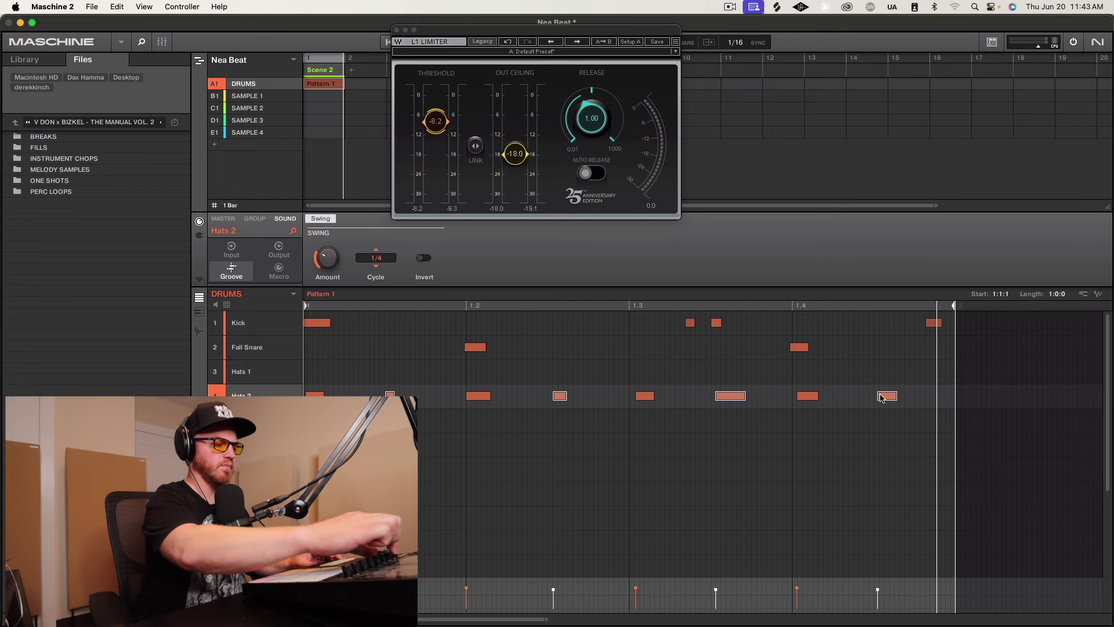
key(space)
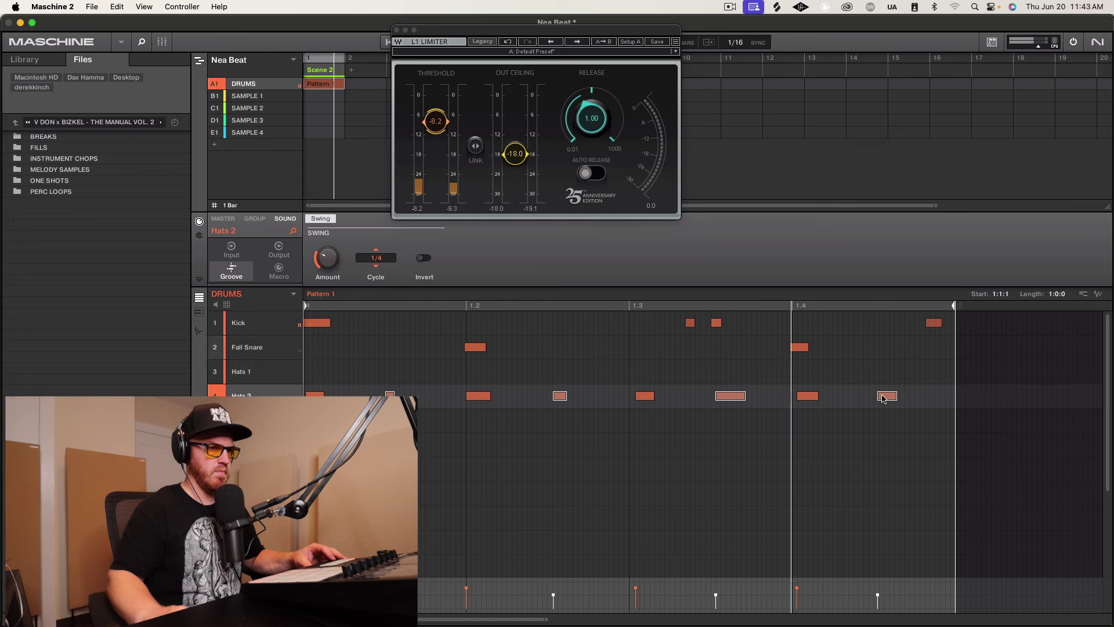
click(734, 377)
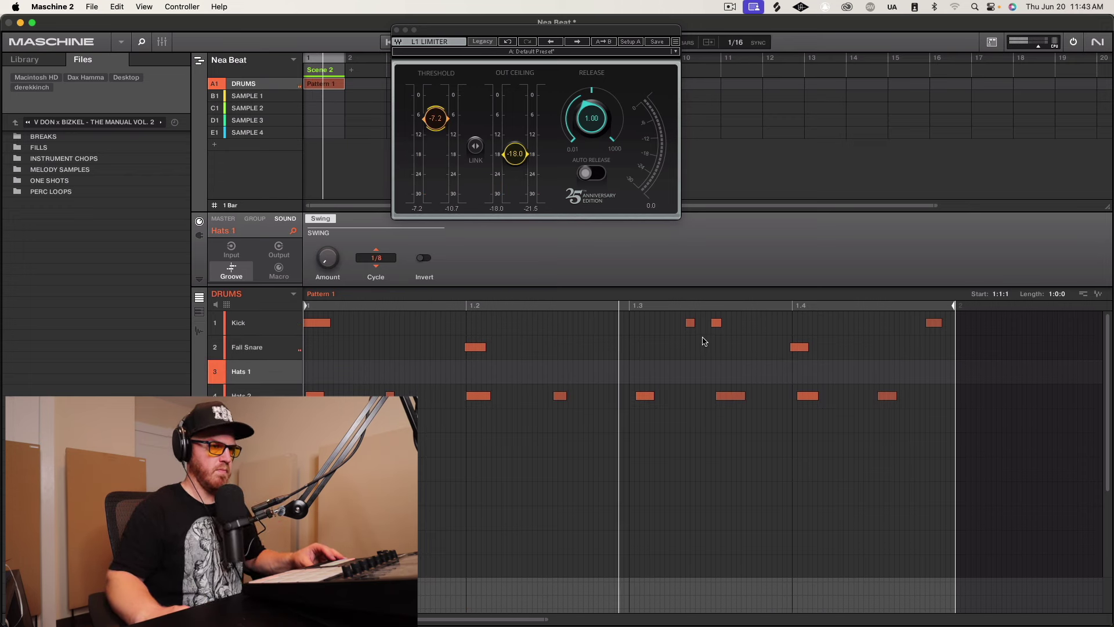
- Set the out ceiling of the L1 limiter on Hats 2 to -20.0 and play the pattern
click(249, 394)
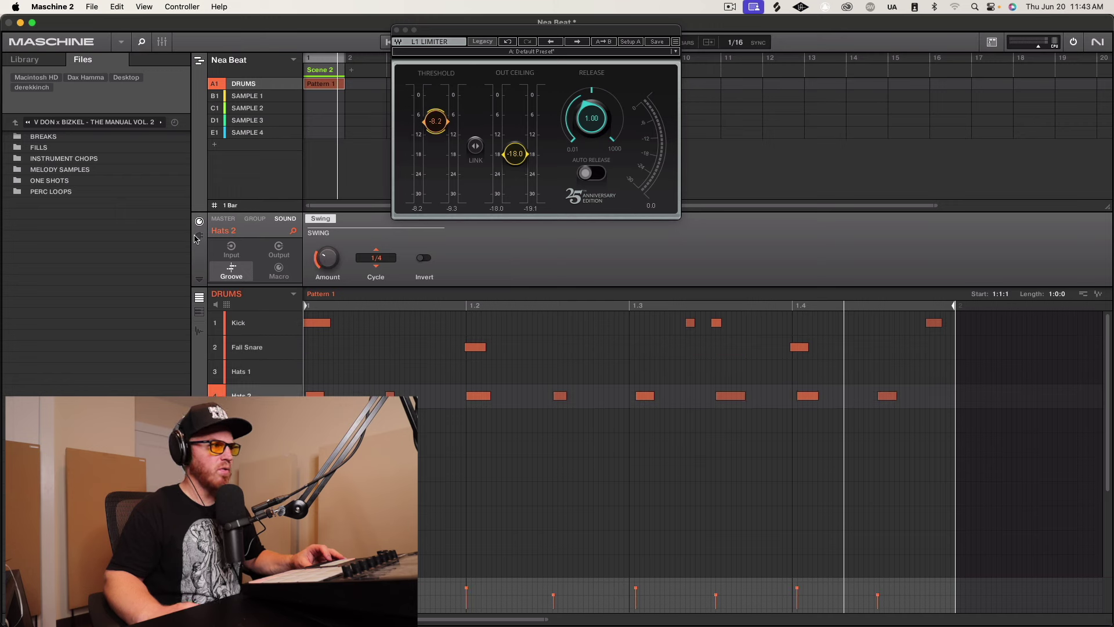
click(199, 235)
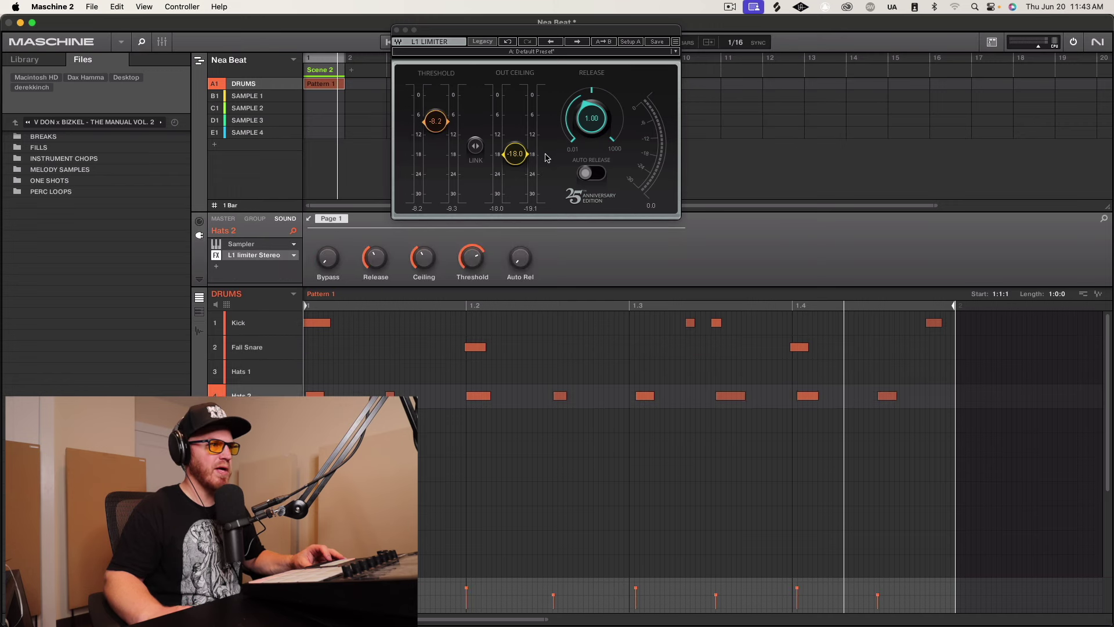
click(512, 161)
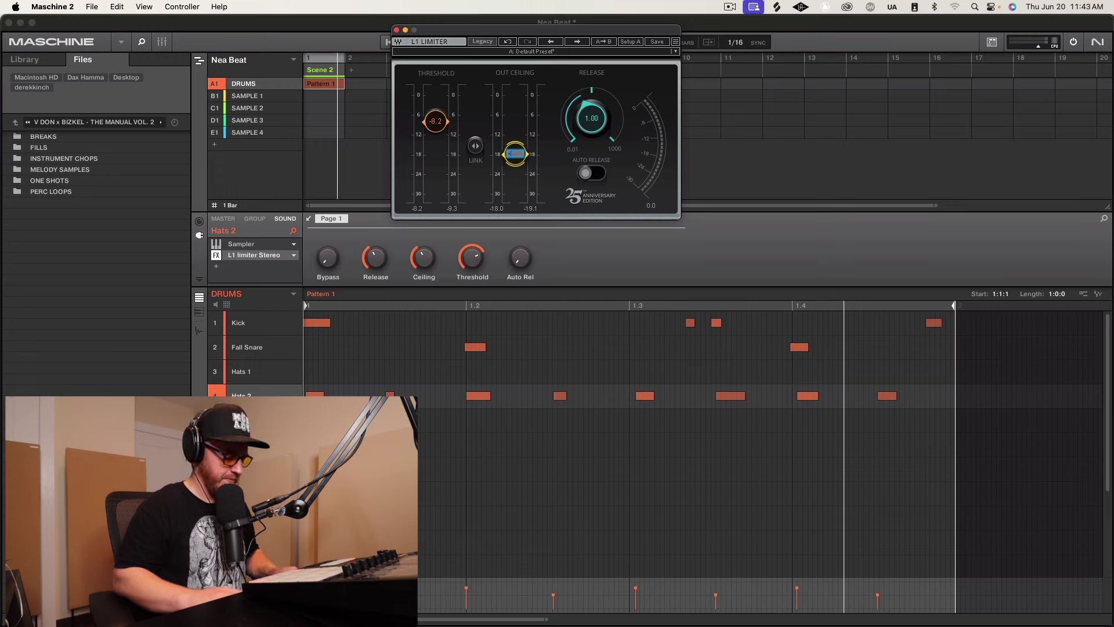
key(Return)
key(space)
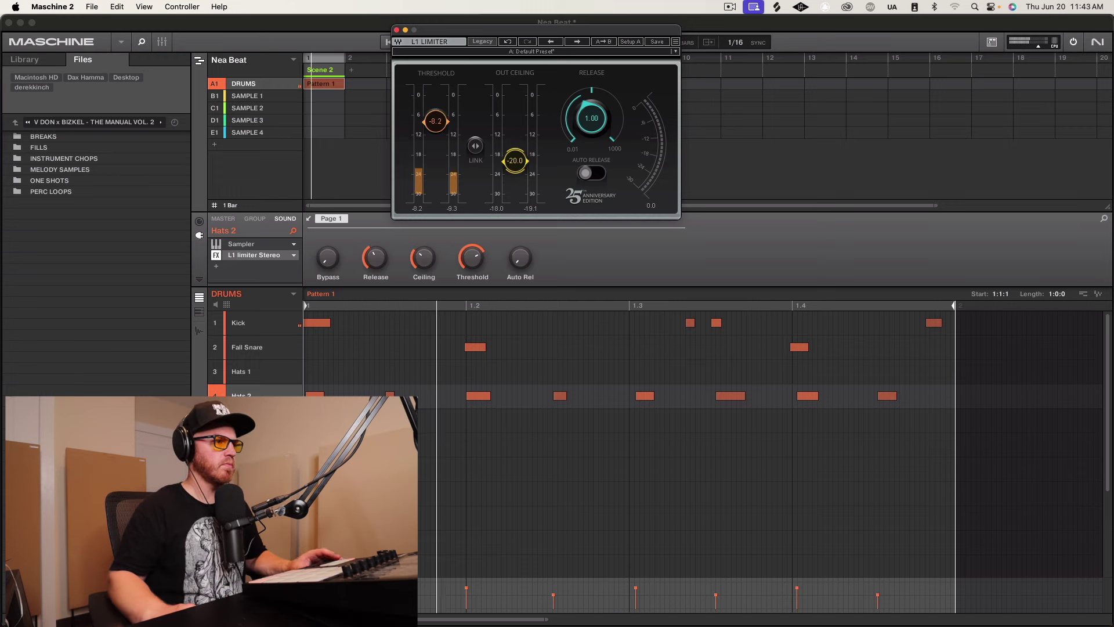
- Set the out ceiling of the L1 limiter on Hats 2 to -22 and close the plug-in window
click(516, 159)
text(-22)
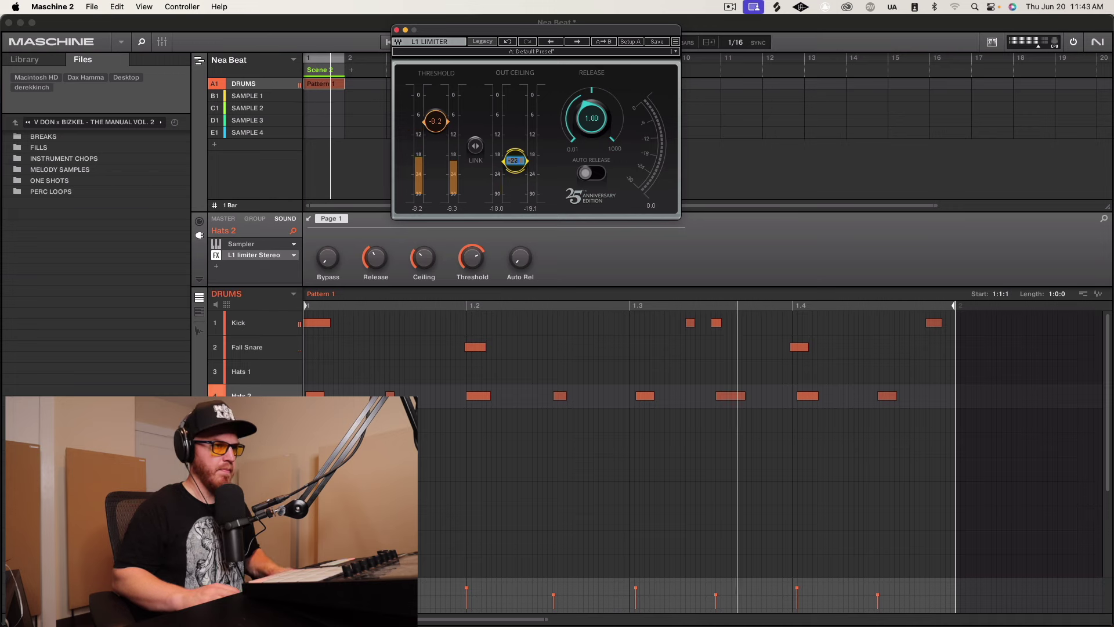
key(Return)
click(430, 91)
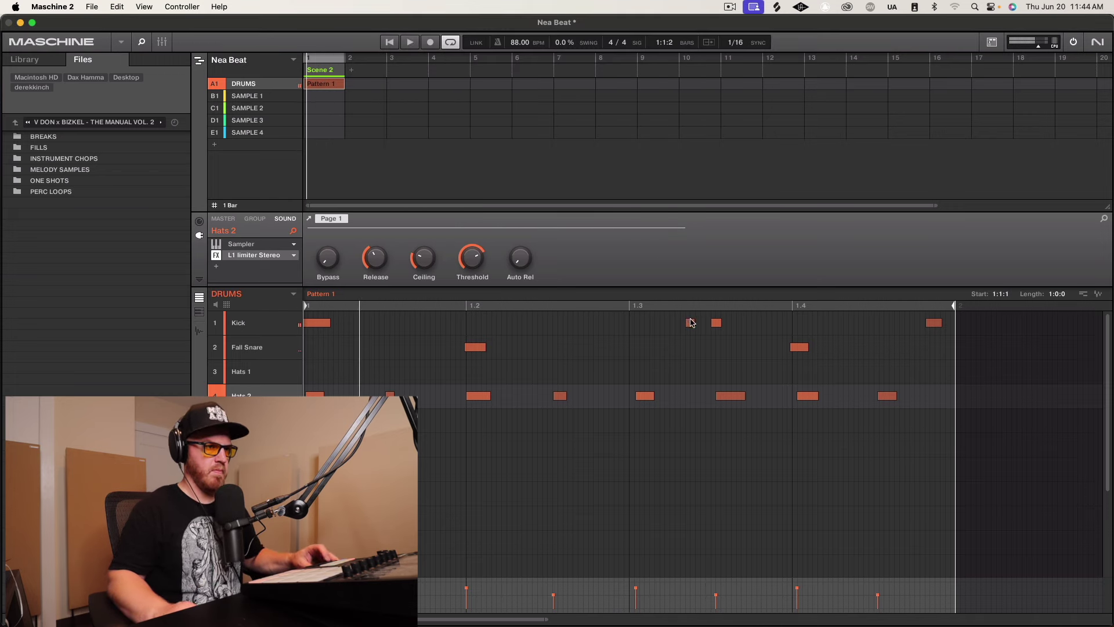
- Add an extra low-velocity Fall Snare note shortly before beat 1.3 and shift it slightly later off the grid
click(476, 347)
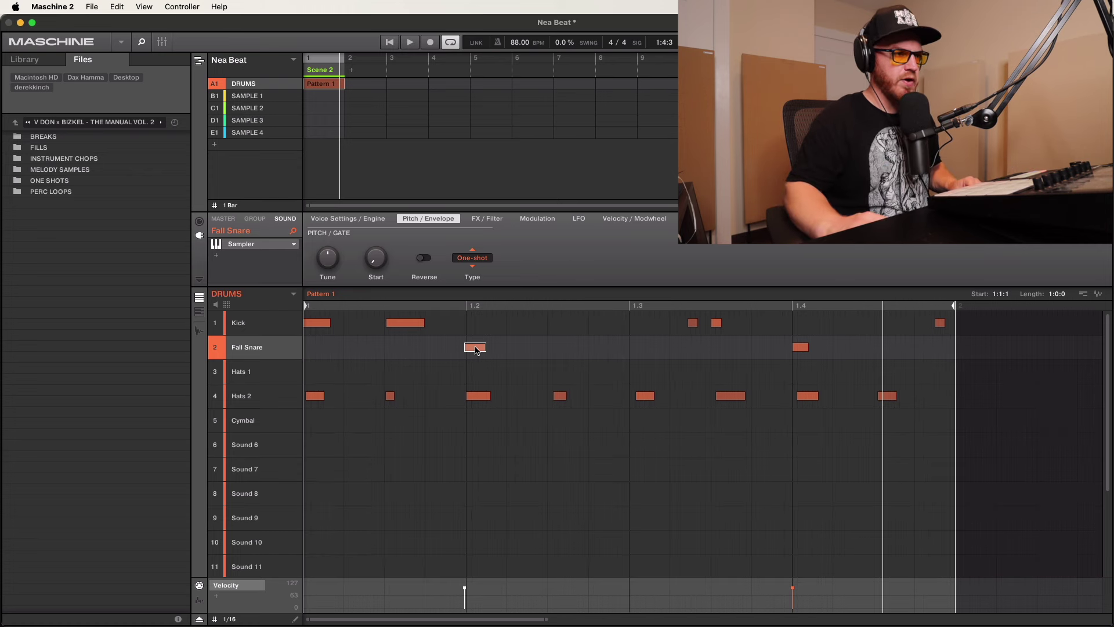
drag(475, 350, 515, 349)
key(Delete)
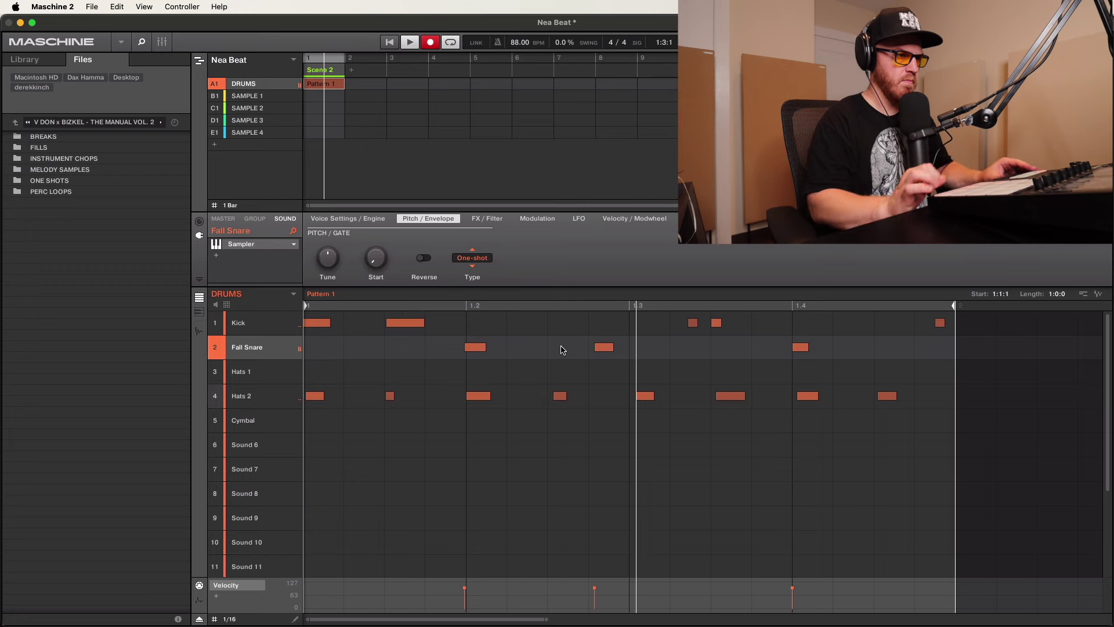
click(597, 347)
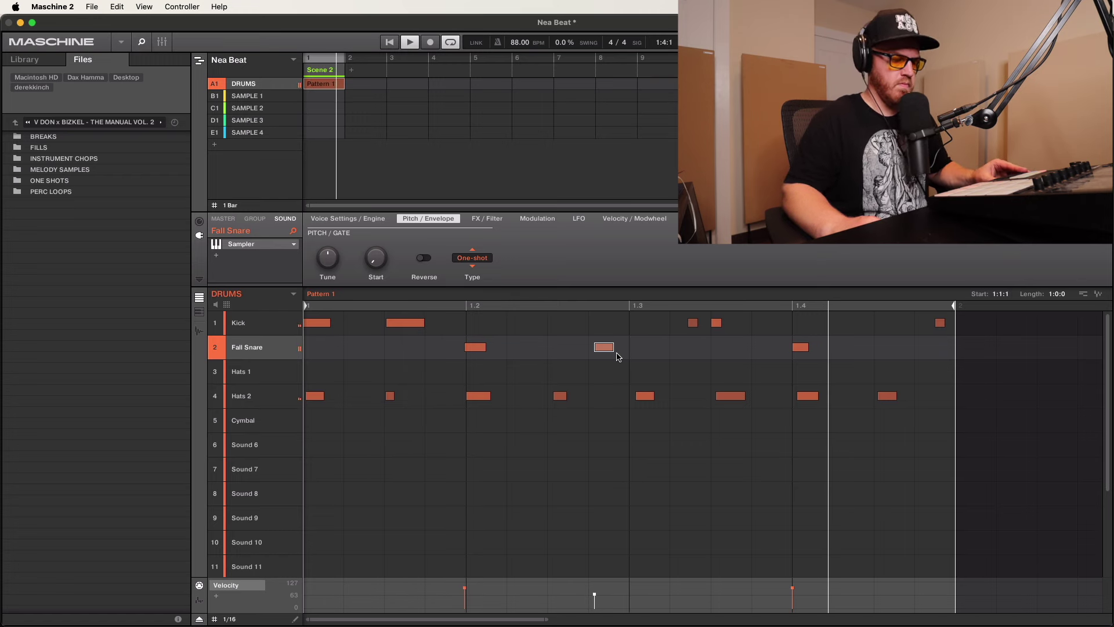
drag(614, 351, 618, 354)
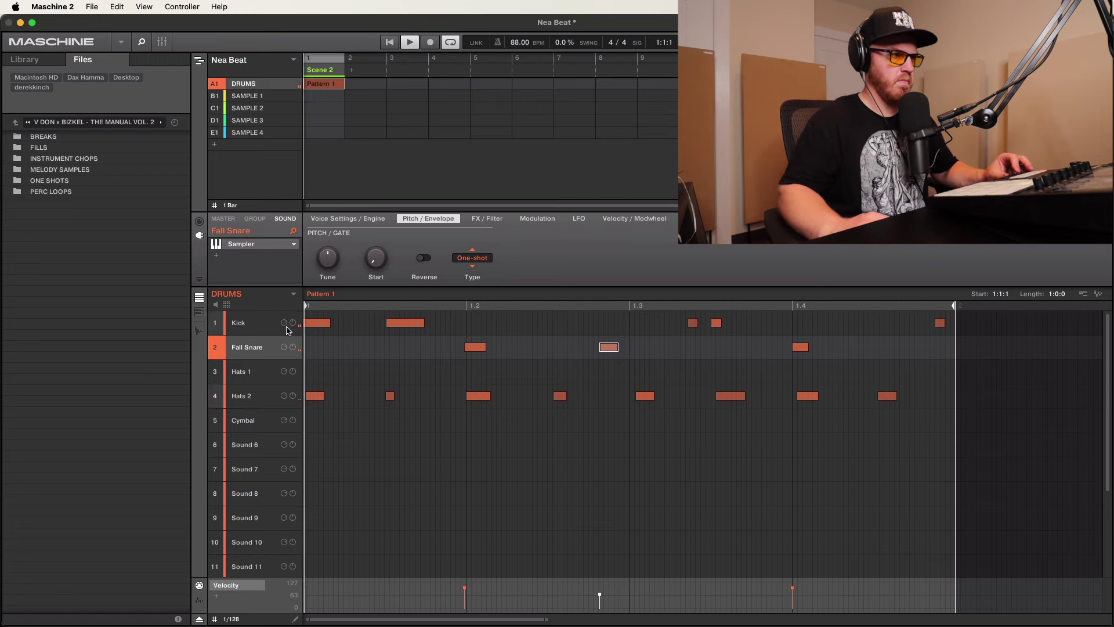
- Apply swing with a 1/4 cycle to the Kick sound and show the Fall Snare's swing settings
click(259, 326)
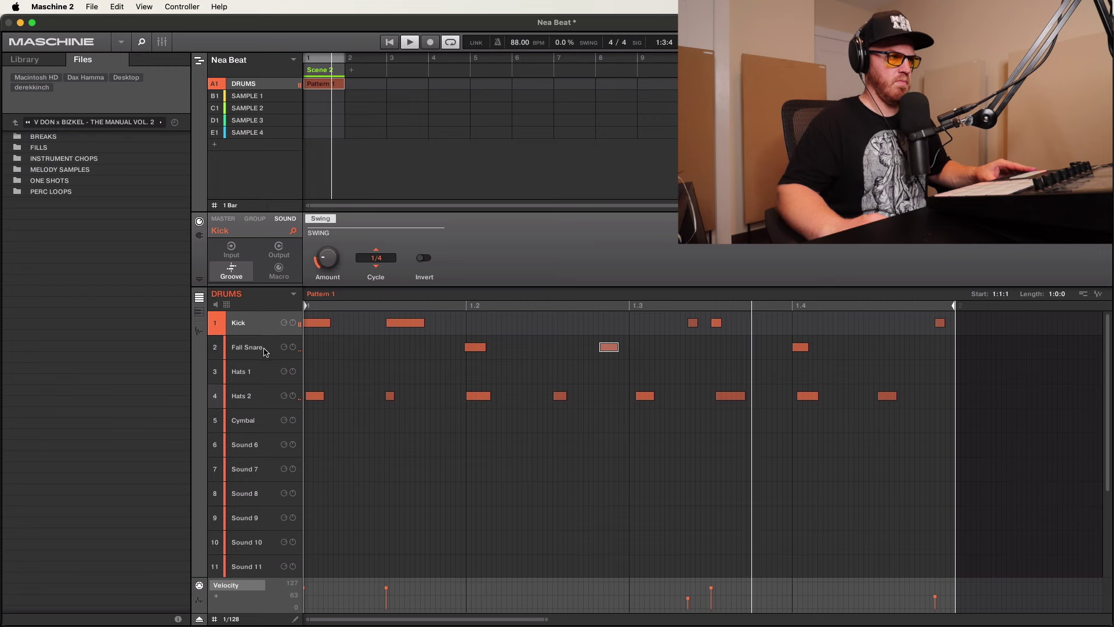
click(295, 347)
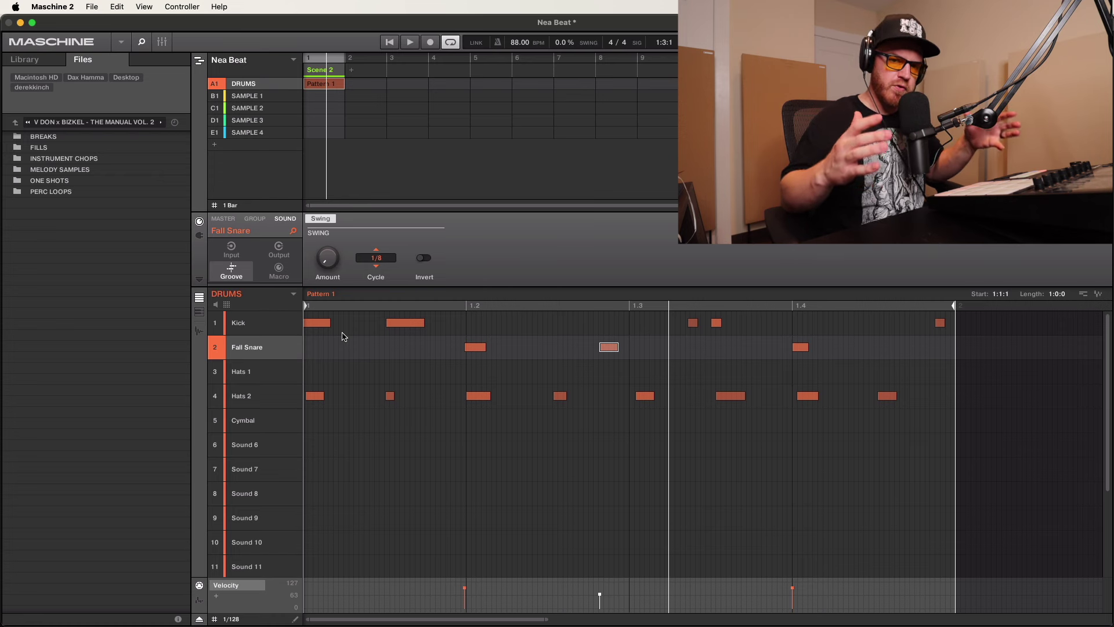
- Examine the SAMPLE 1 audio loop and its L1 limiter settings while playing it with the drums
click(255, 96)
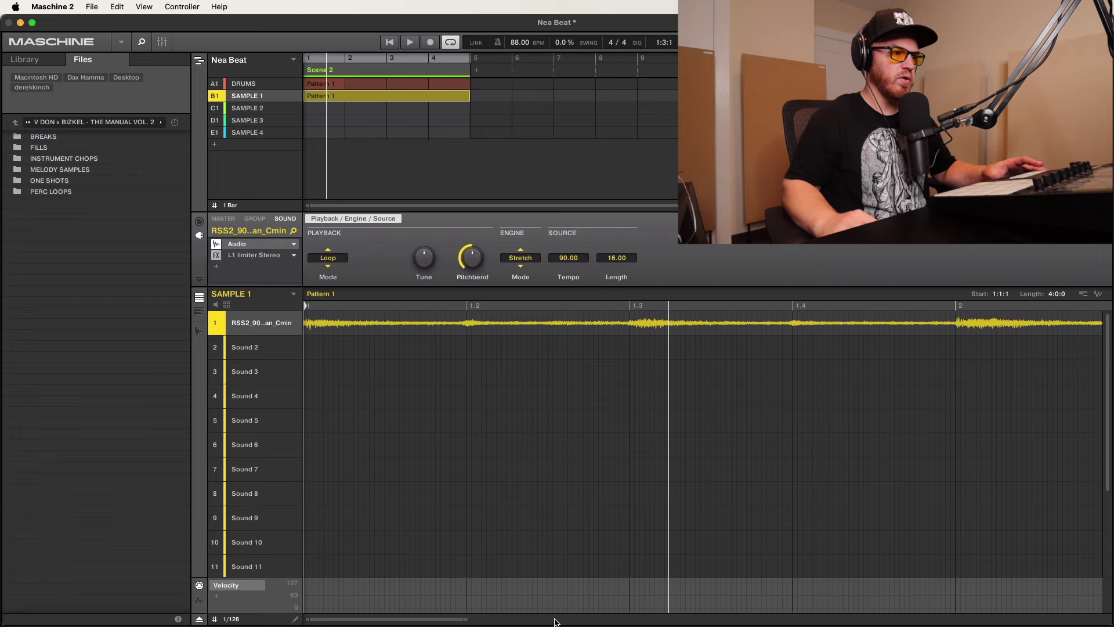
drag(438, 619, 517, 376)
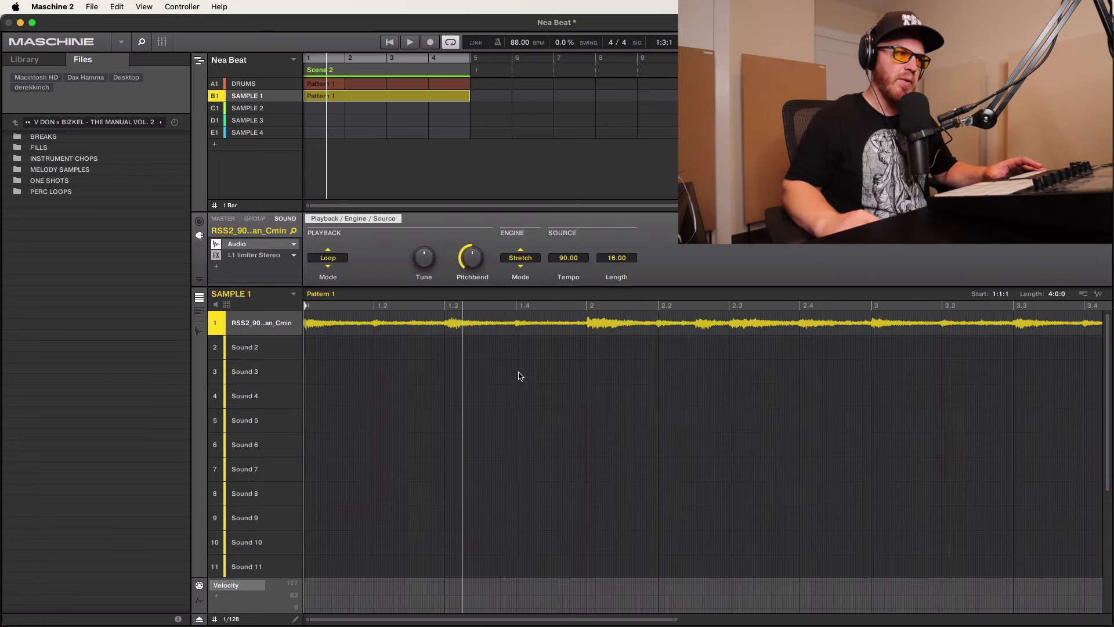
click(543, 324)
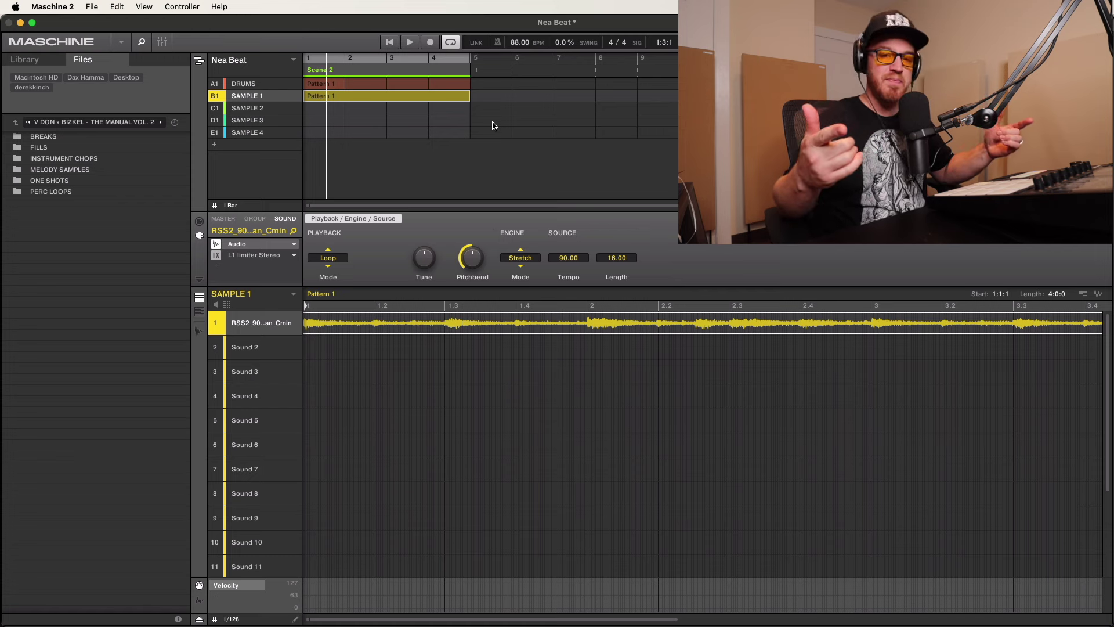
click(216, 255)
key(space)
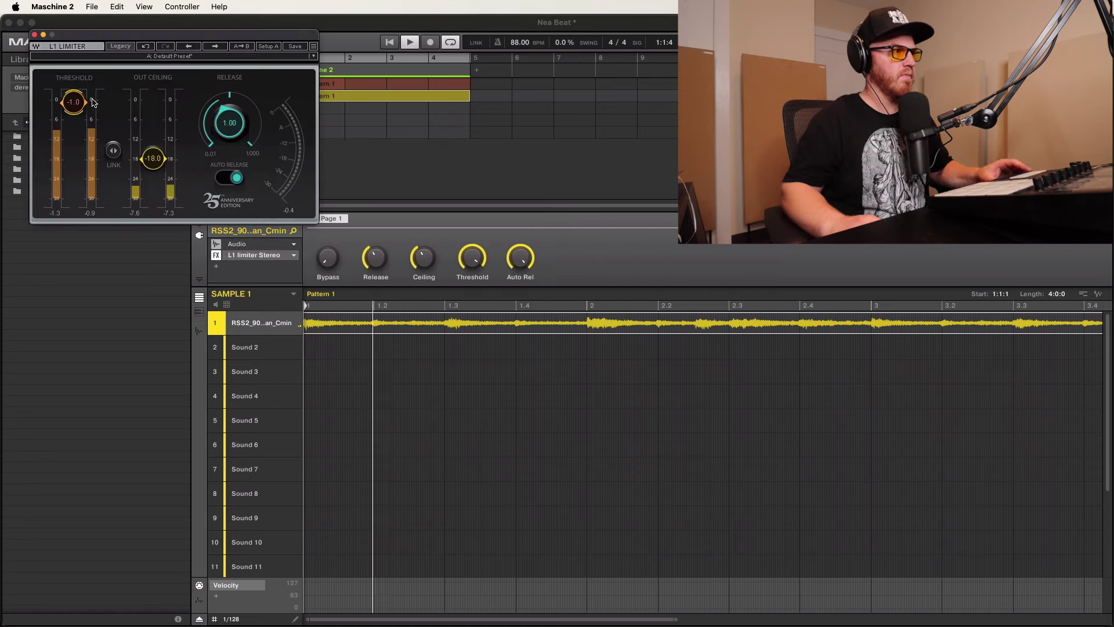
click(35, 35)
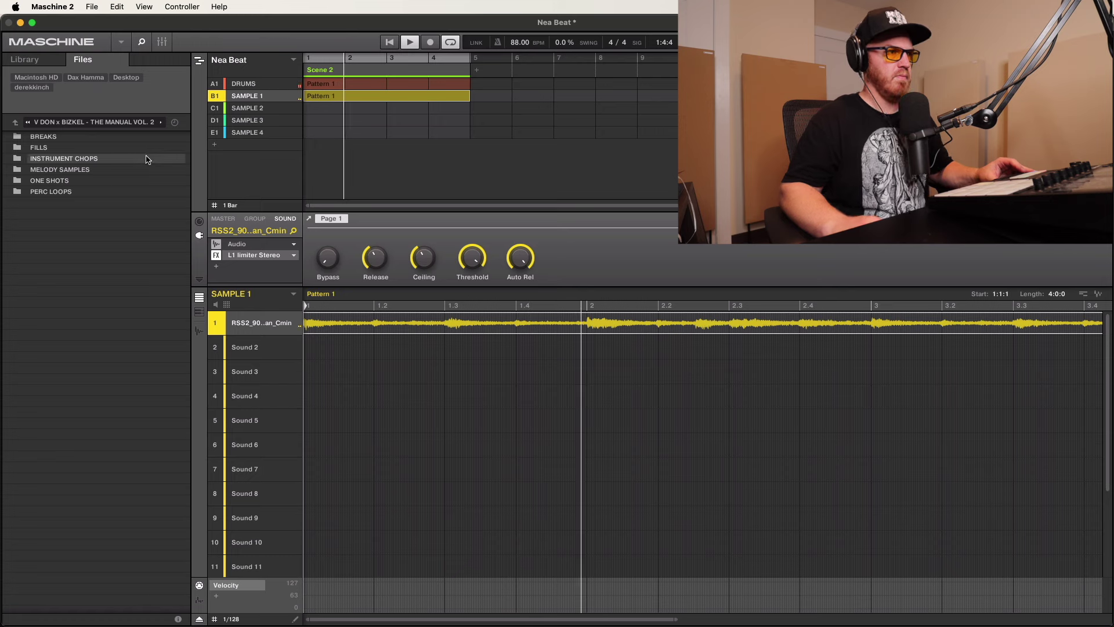
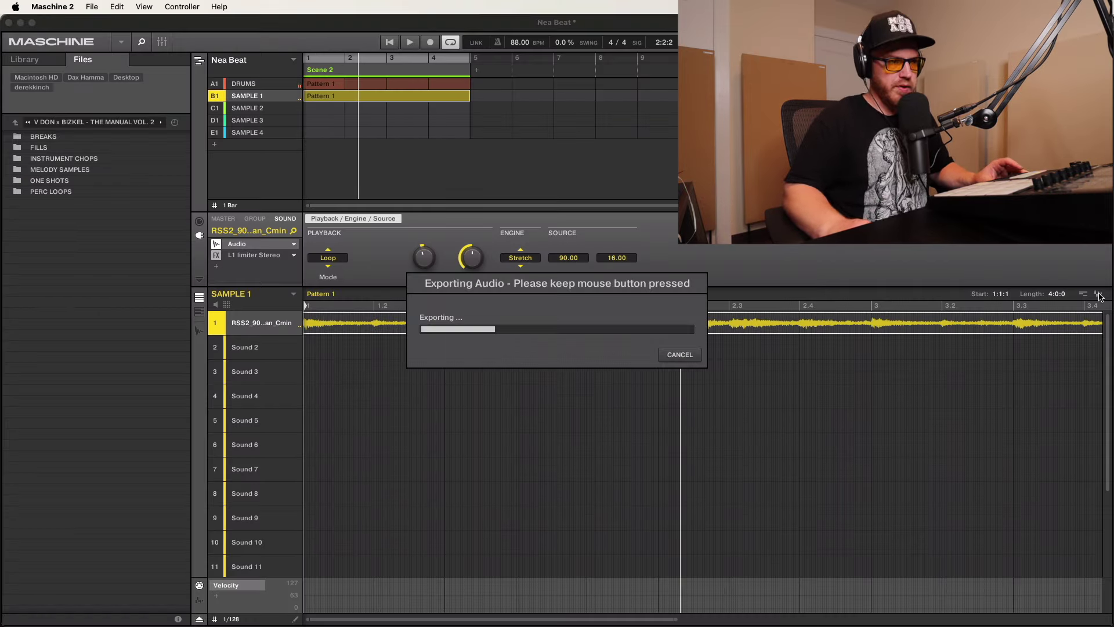
- Render the SAMPLE 1 pattern to audio, place it on Sound 2 and mute the original loop on sound 1
drag(1098, 295, 261, 347)
click(213, 329)
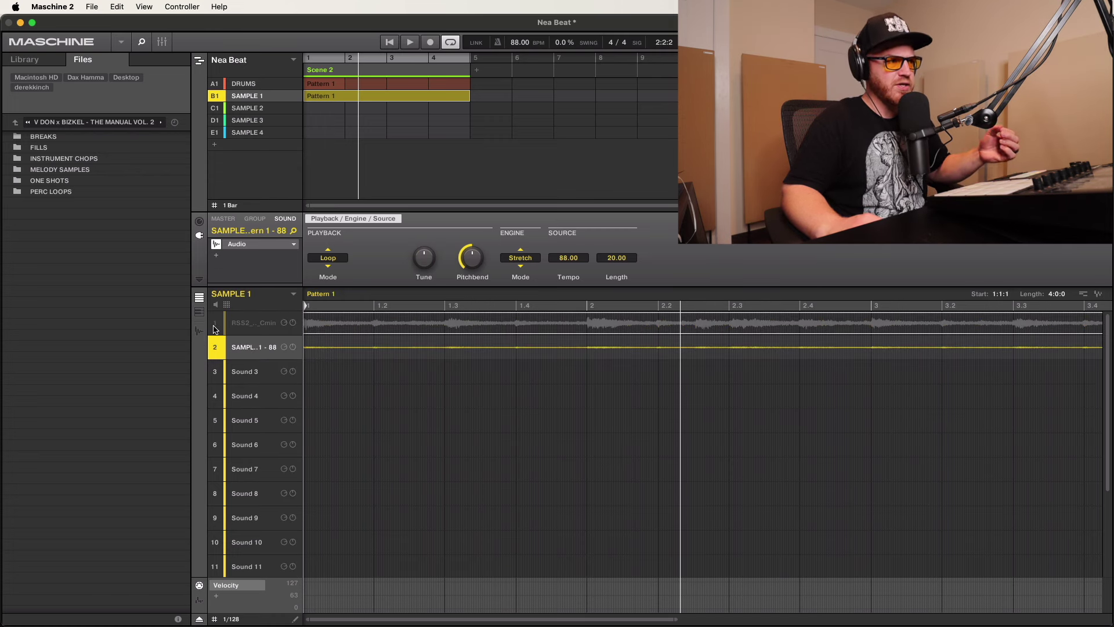
click(363, 351)
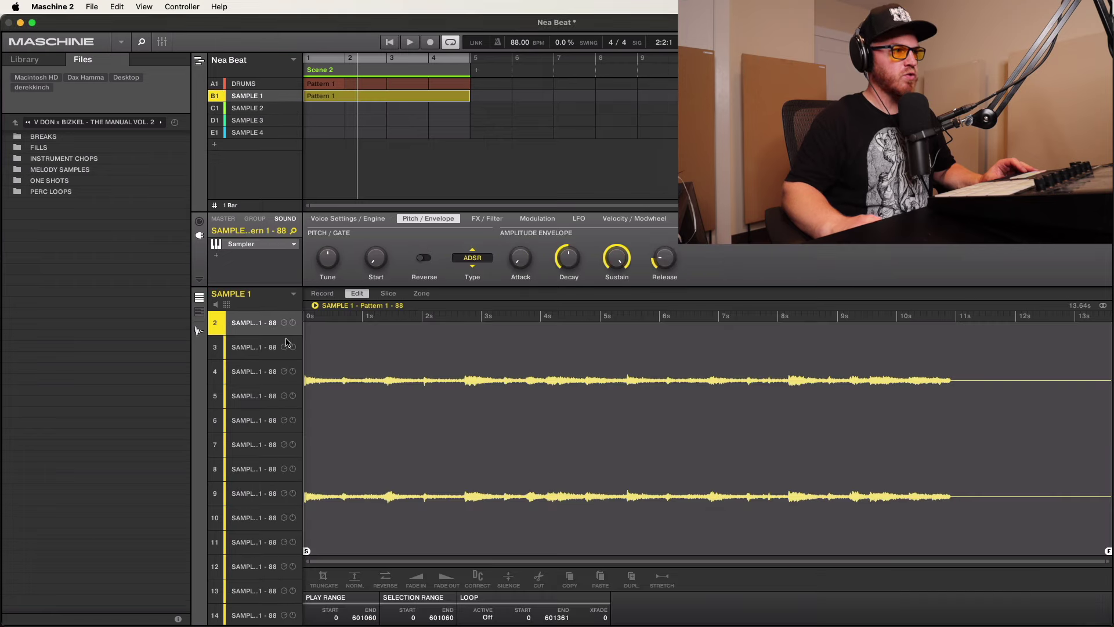
- Leave the sample editor and play the four-bar SAMPLE 1 pattern built from the sliced sounds
click(199, 330)
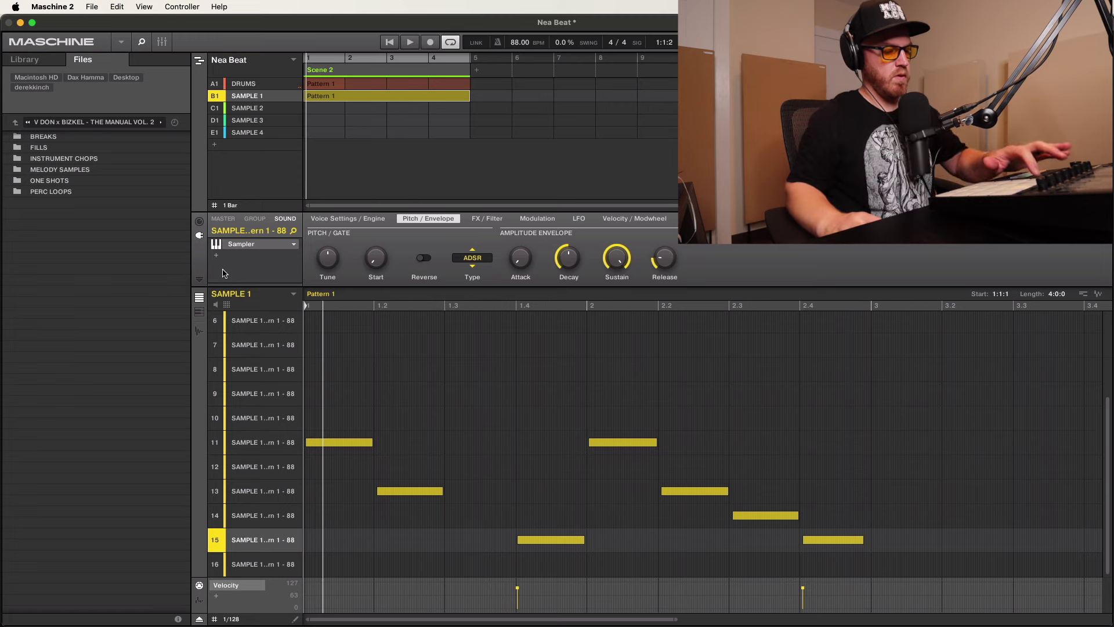
key(space)
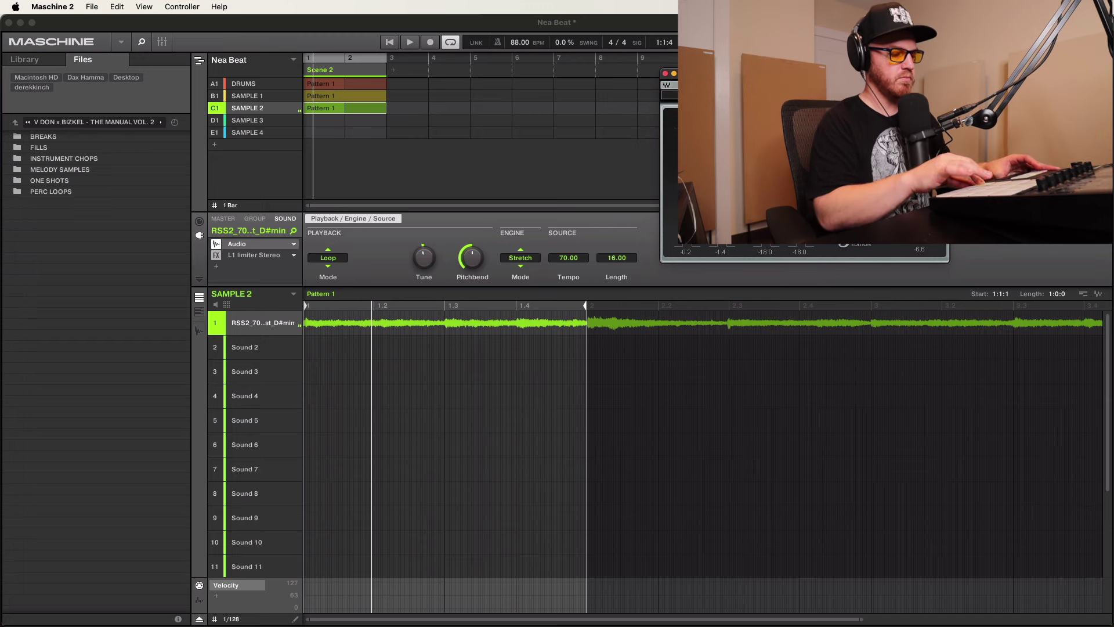
- Render the SAMPLE 2 pattern to audio and place it on that group's Sound 2
click(248, 97)
click(257, 109)
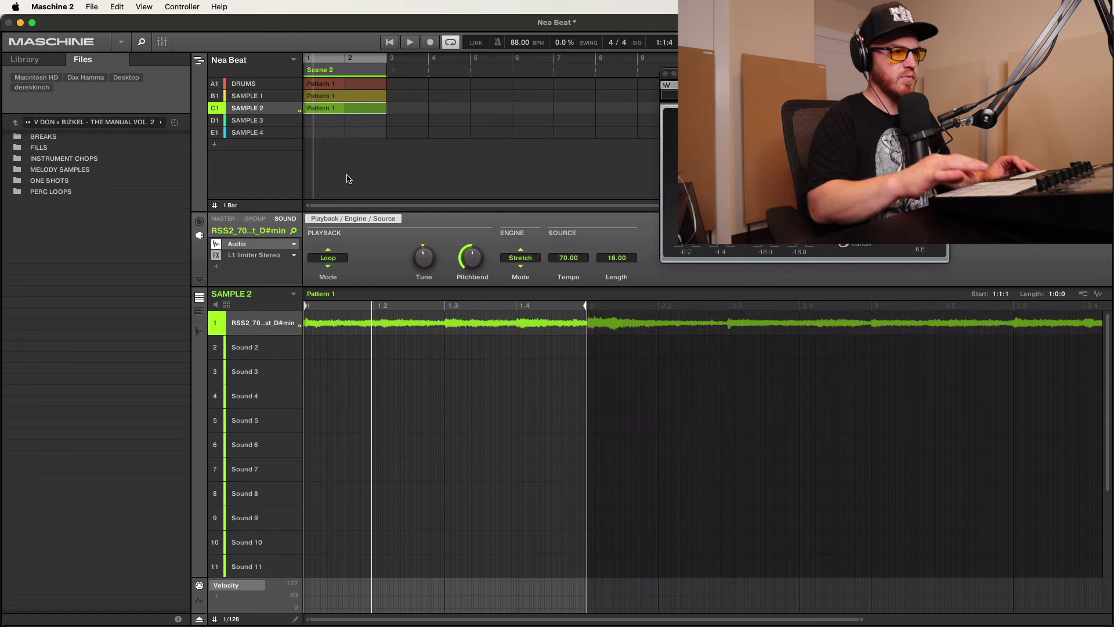
drag(1098, 295, 238, 348)
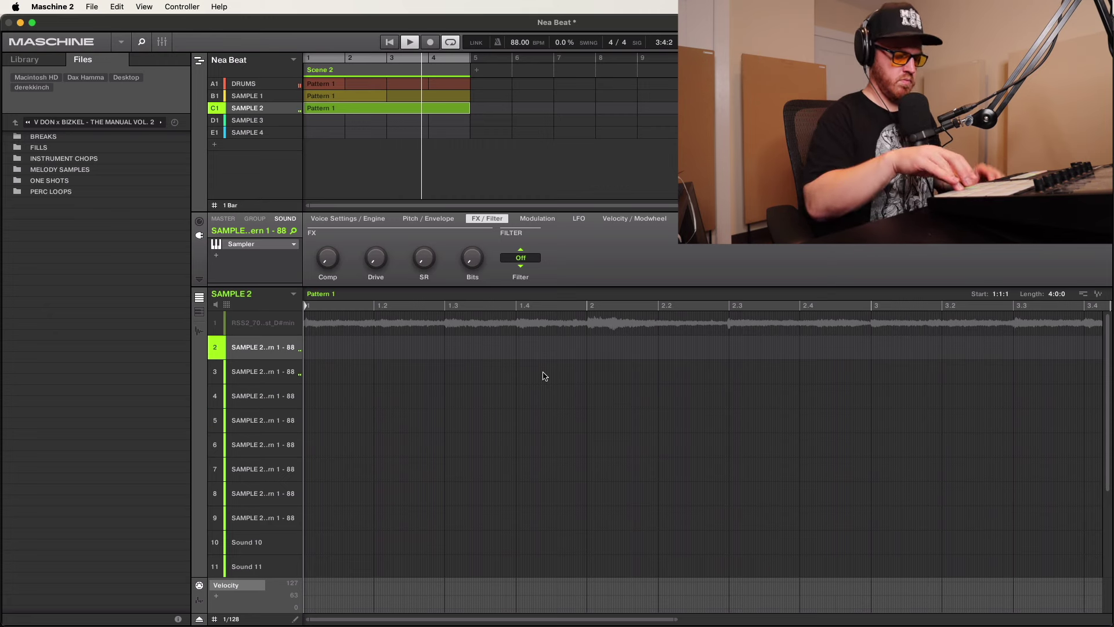
- Re-record the two-bar SAMPLE 1 chop pattern with slices on sounds 2, 11 and 7, and return to SAMPLE 2
click(237, 96)
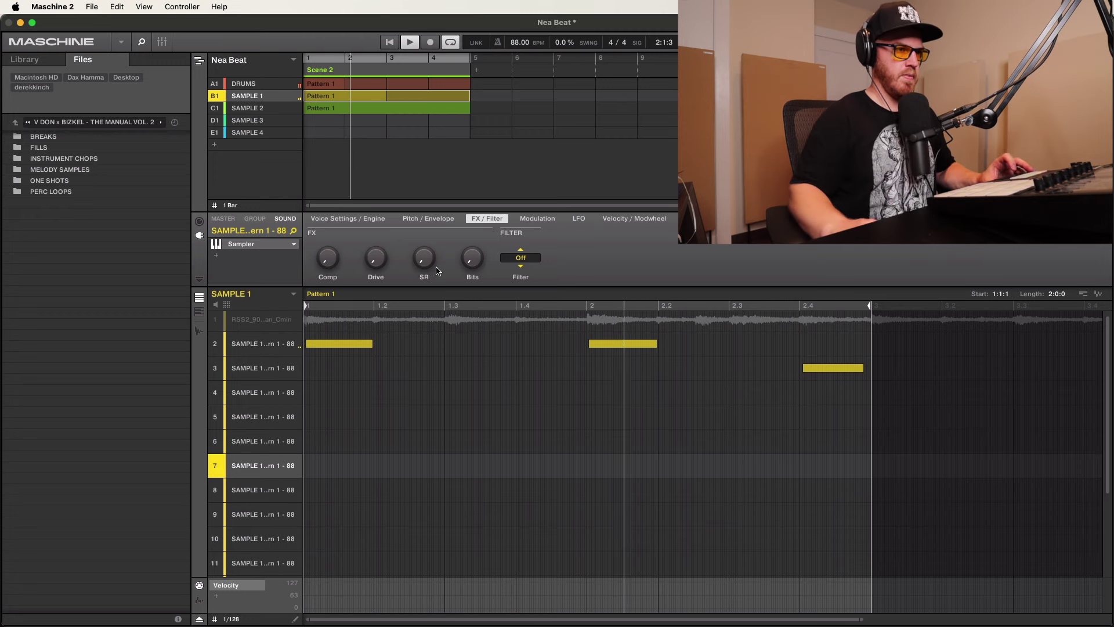
scroll(836, 368, down, 1)
key(super+z)
key(space)
key(space)
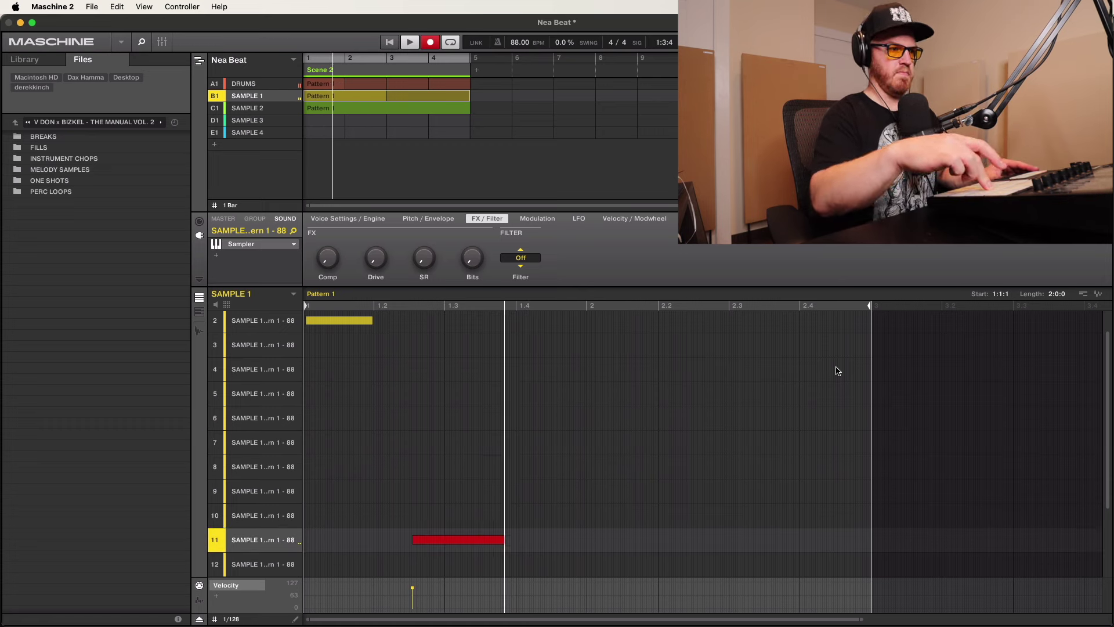
key(space)
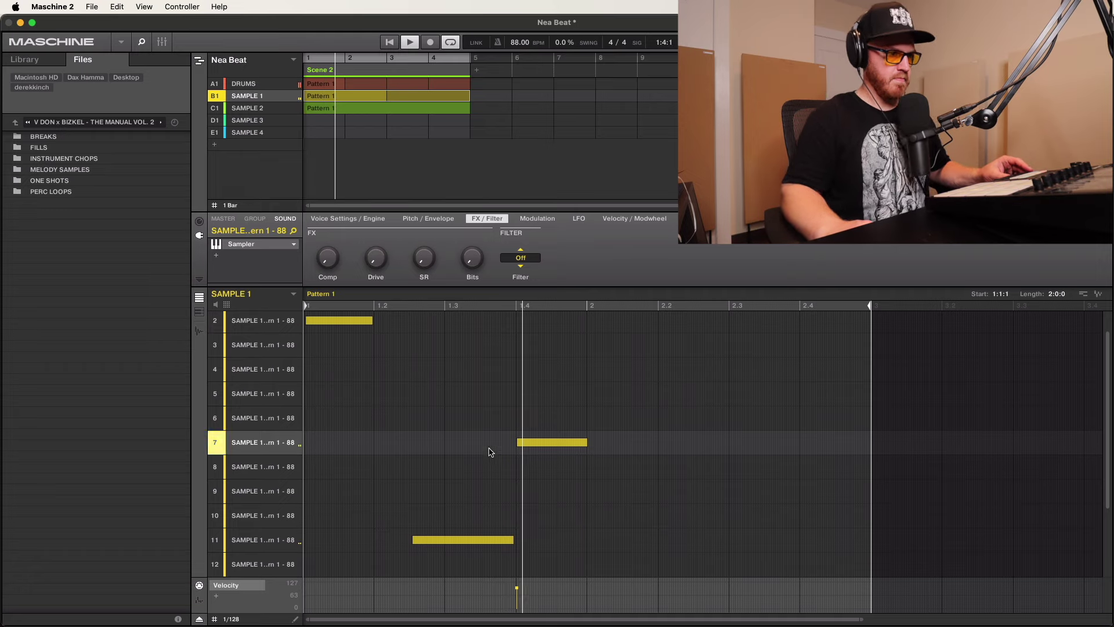
scroll(445, 556, up, 1)
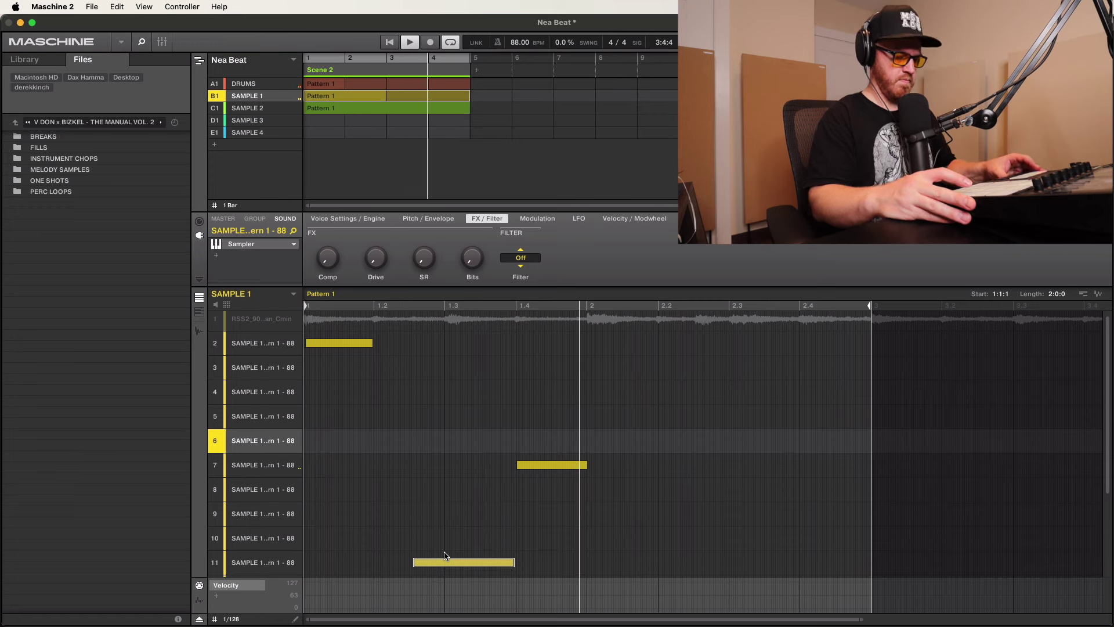
click(256, 109)
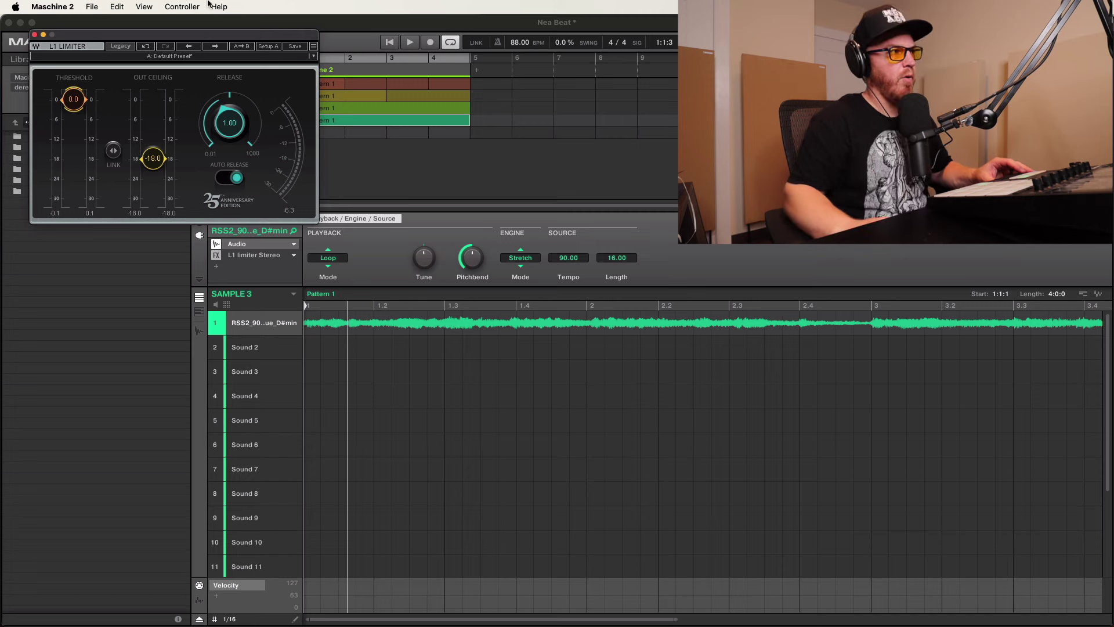
- Close the limiter window and insert the Mixed In Key SE plug-in after the L1 limiter on SAMPLE 3's loop
click(35, 34)
click(248, 255)
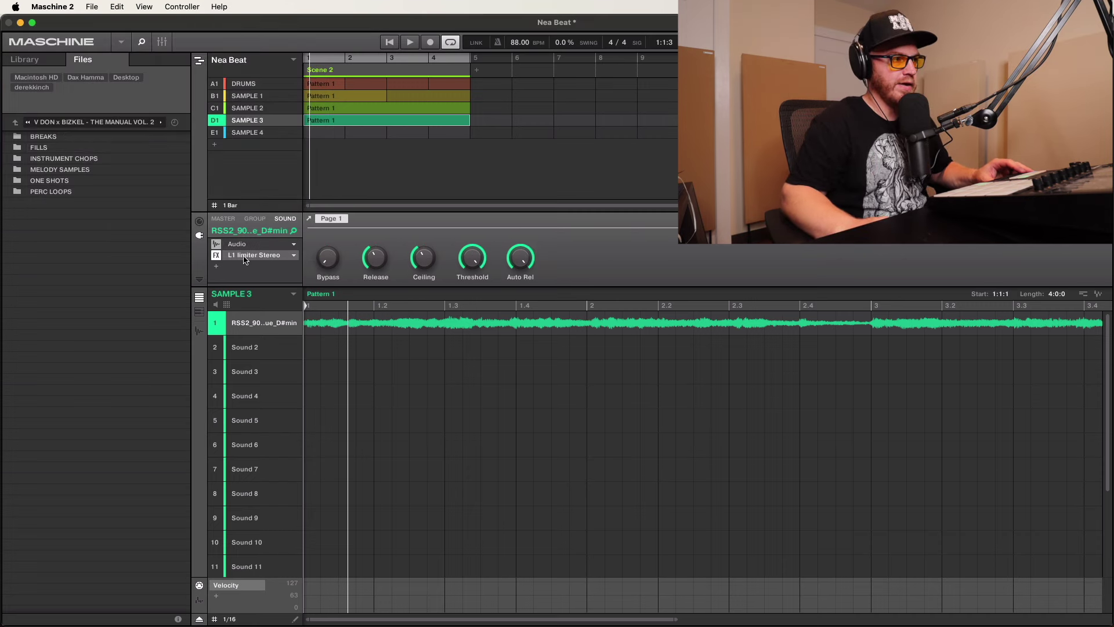
click(216, 268)
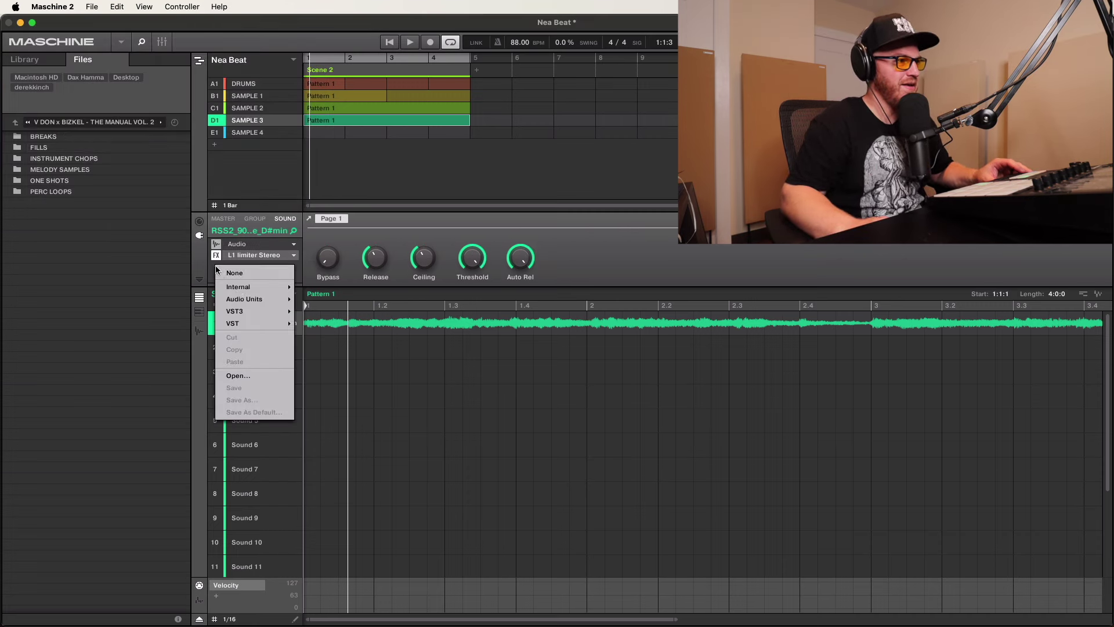
mouse_move(246, 316)
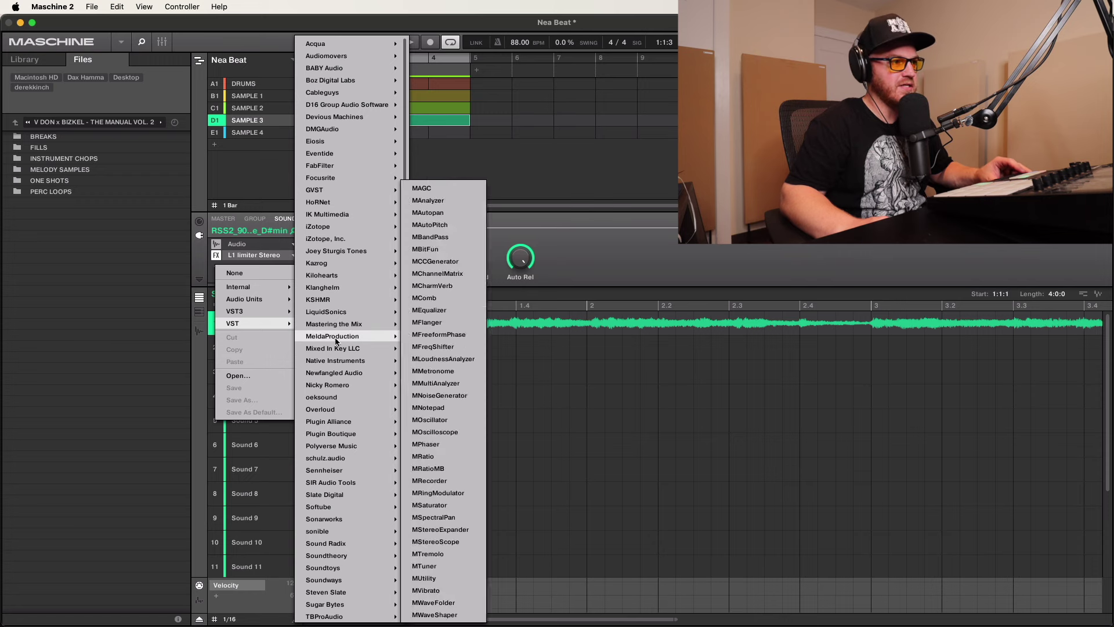
mouse_move(376, 350)
click(436, 348)
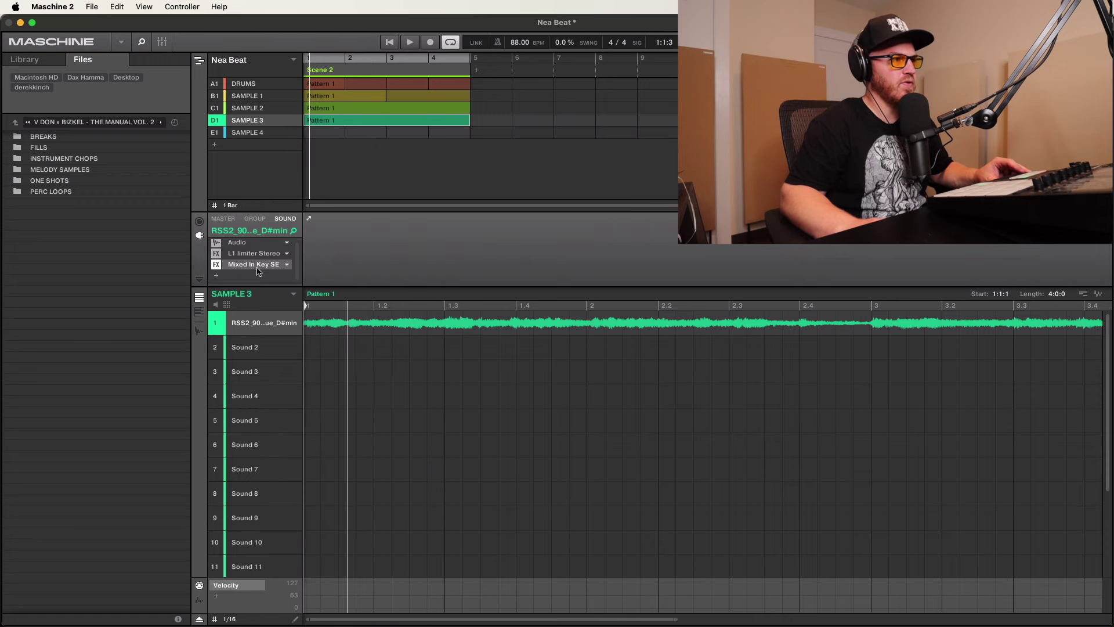
- Add Mixed In Key to the SAMPLE 1 group, analyse the pattern's key and close the plug-in window
click(260, 96)
click(259, 220)
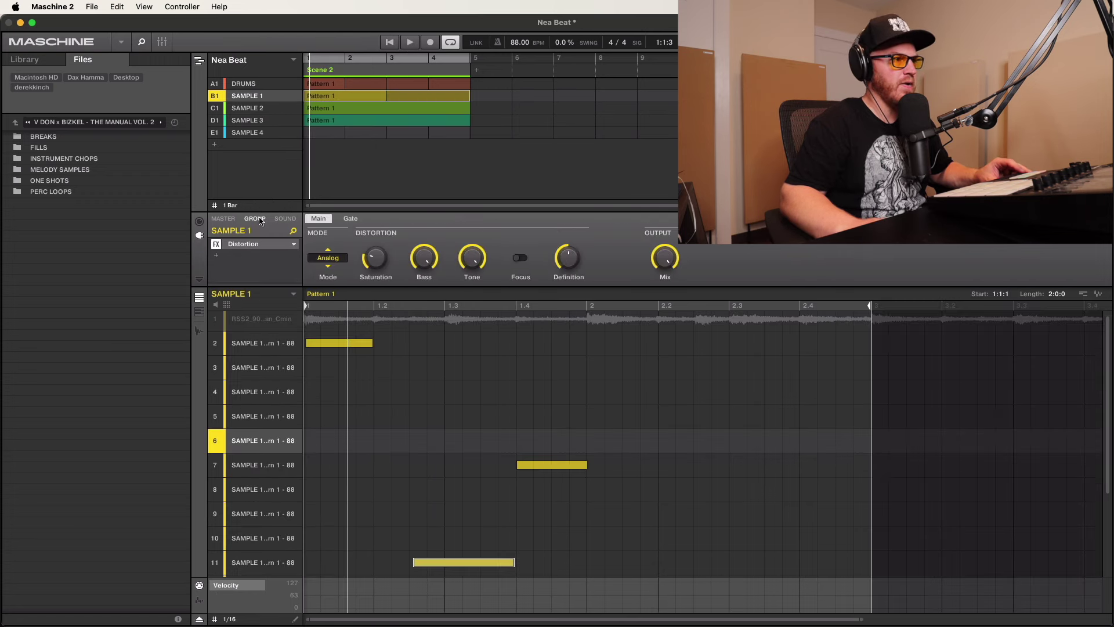
click(222, 266)
click(222, 282)
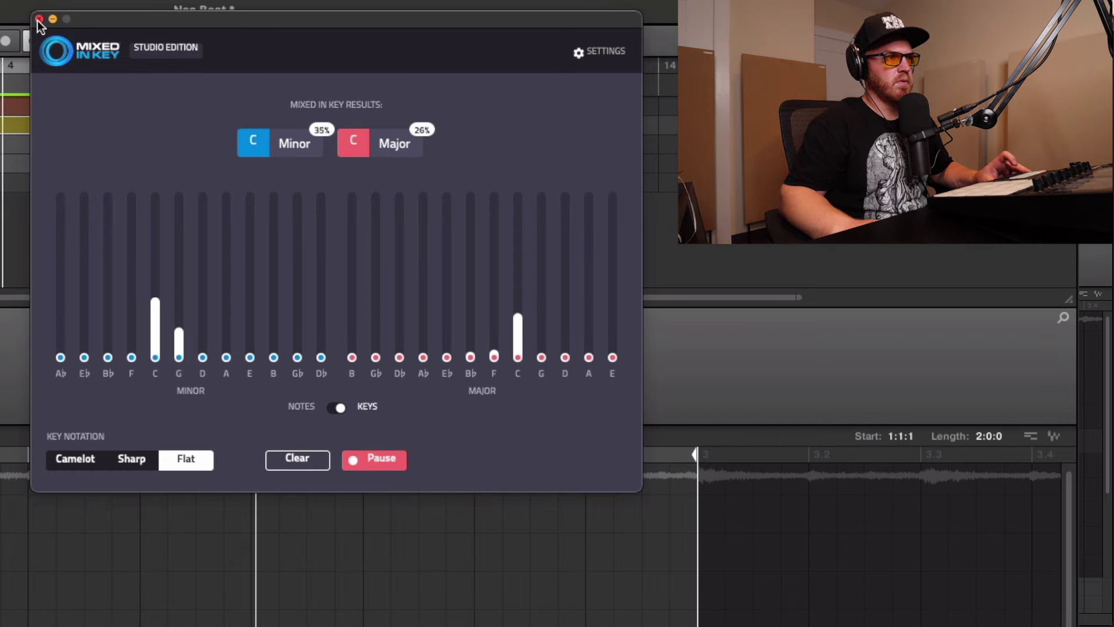
click(39, 20)
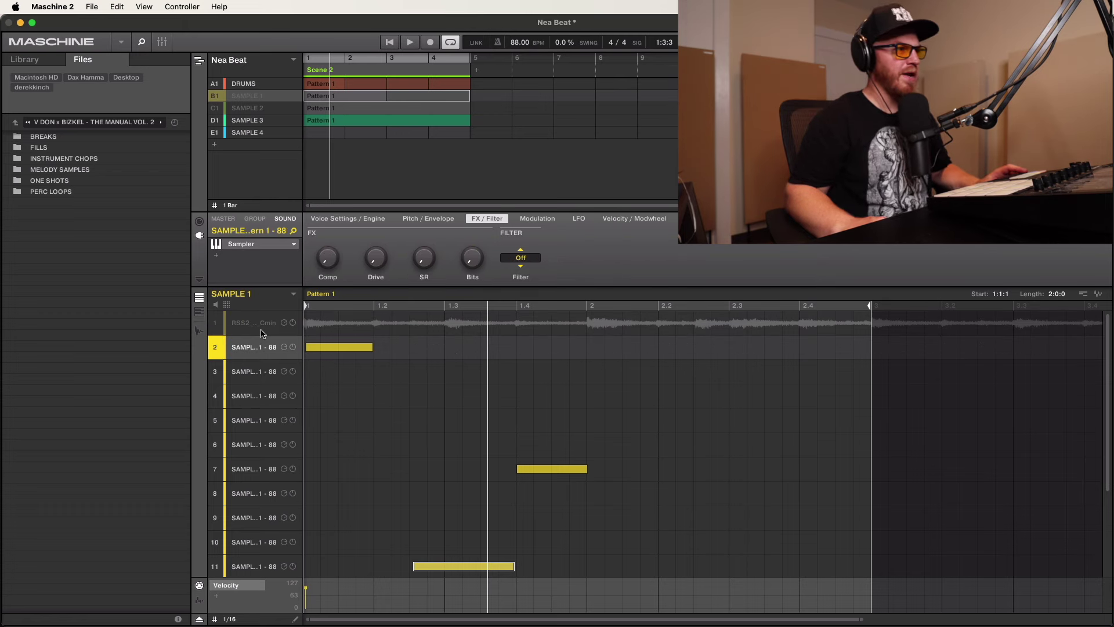
- Compare SAMPLE 3's detected key with the key and tuning of SAMPLE 1's original loop
click(258, 120)
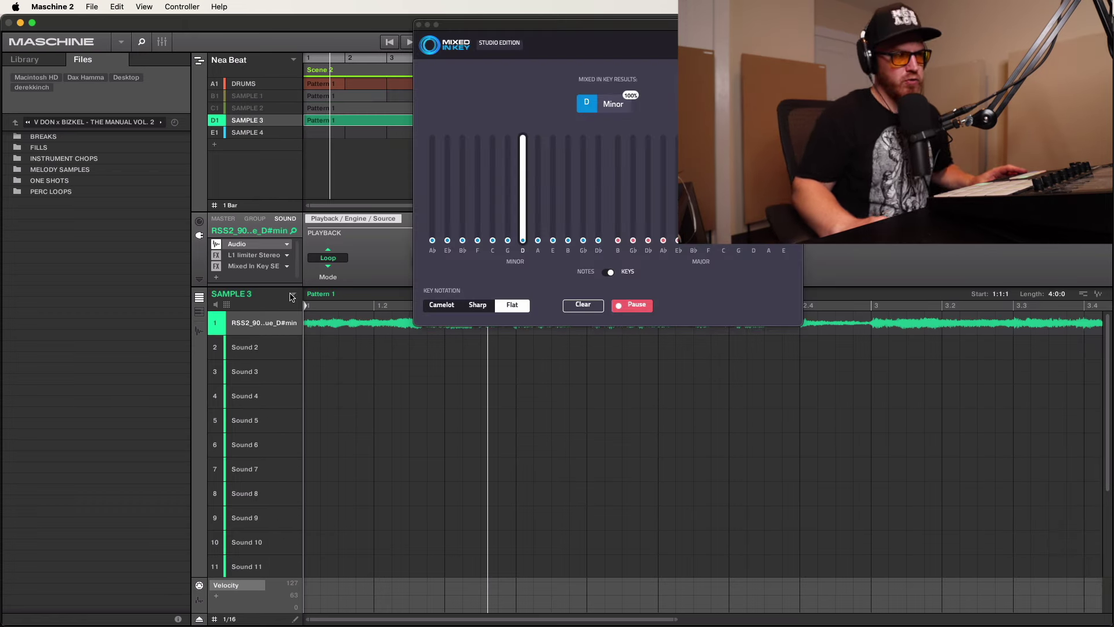
click(258, 97)
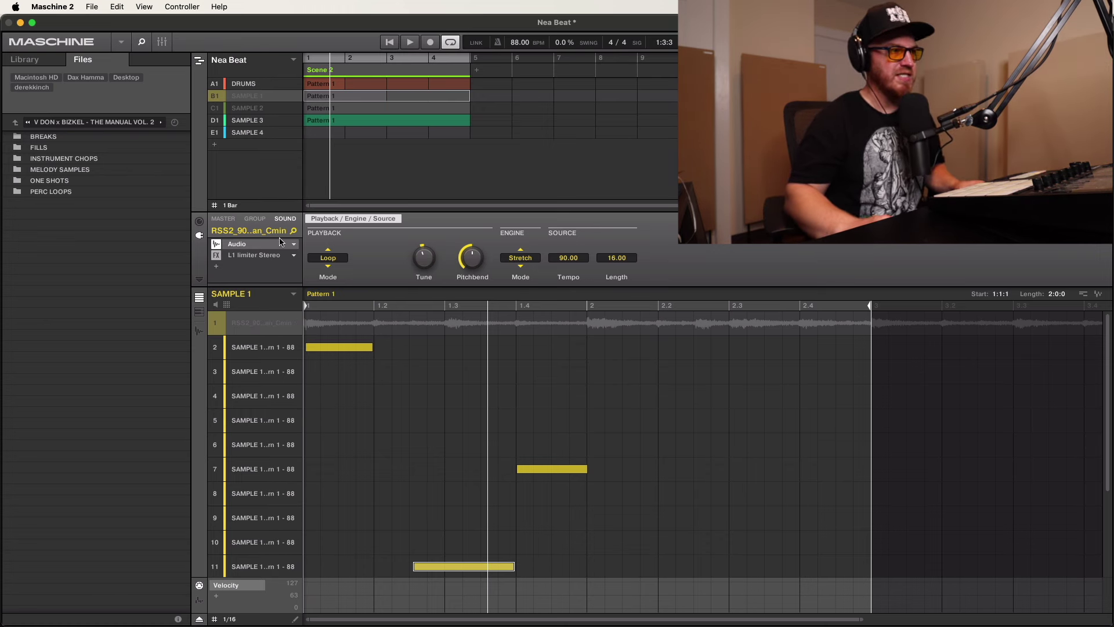
click(255, 122)
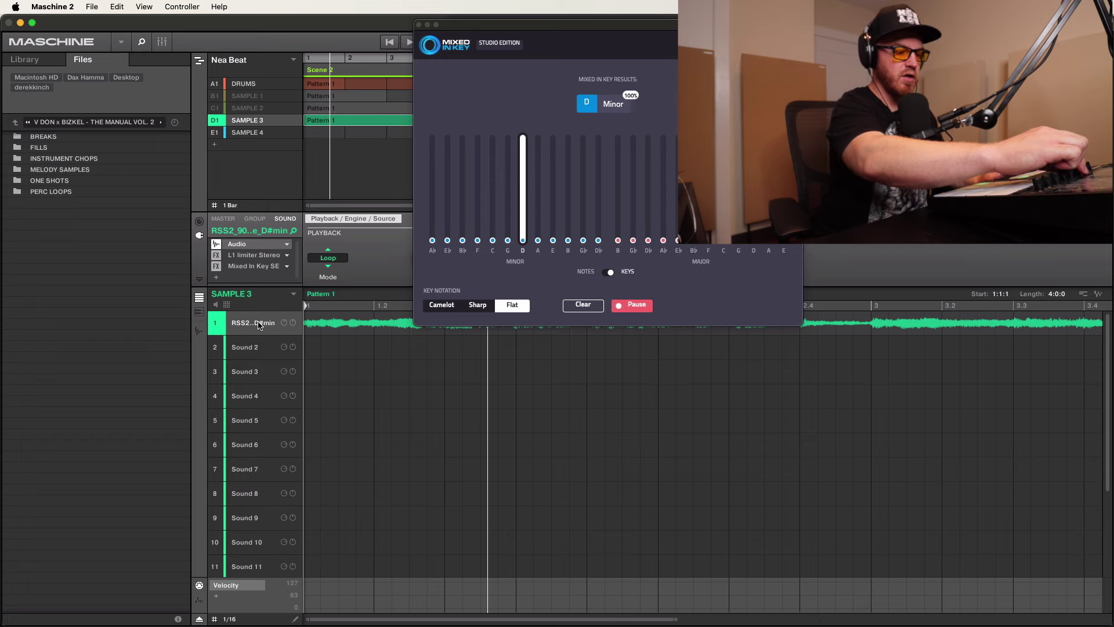
- Play SAMPLE 3 together with the drums and SAMPLE 1, and close the Mixed In Key window
key(space)
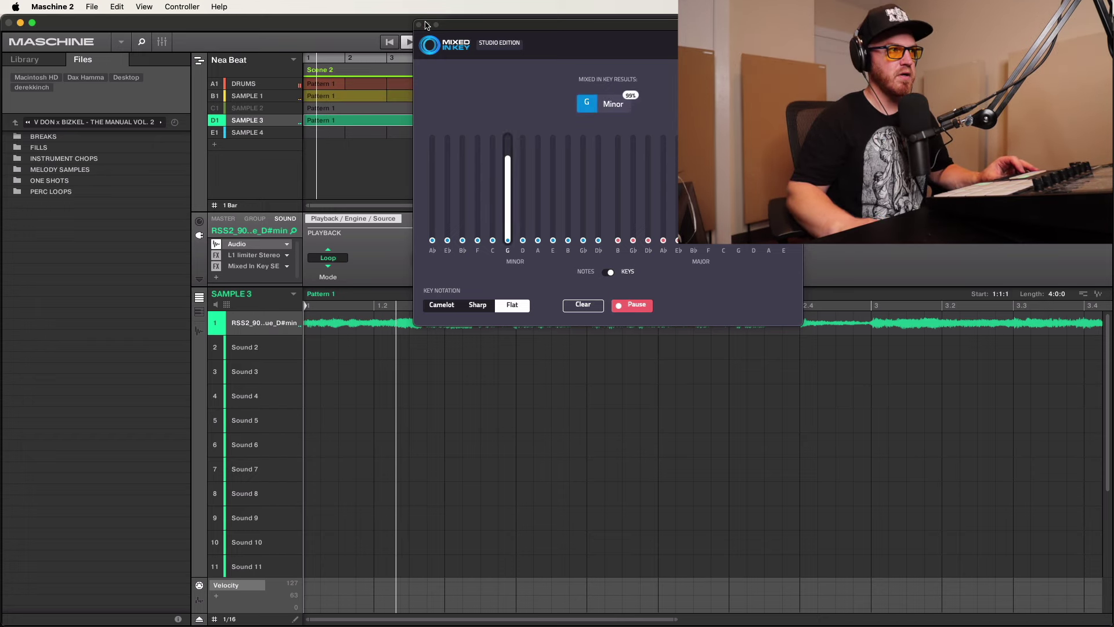
click(419, 24)
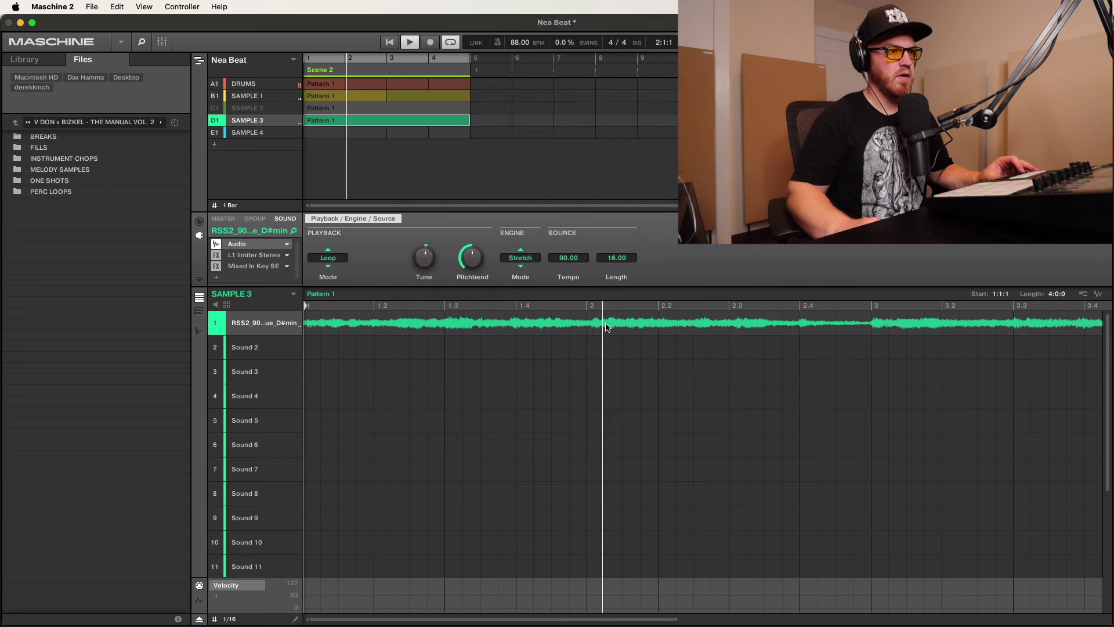
- Set the SAMPLE 3 loop's playback mode to Gate and draw two-beat notes at the starts of bars 2 and 4
click(570, 323)
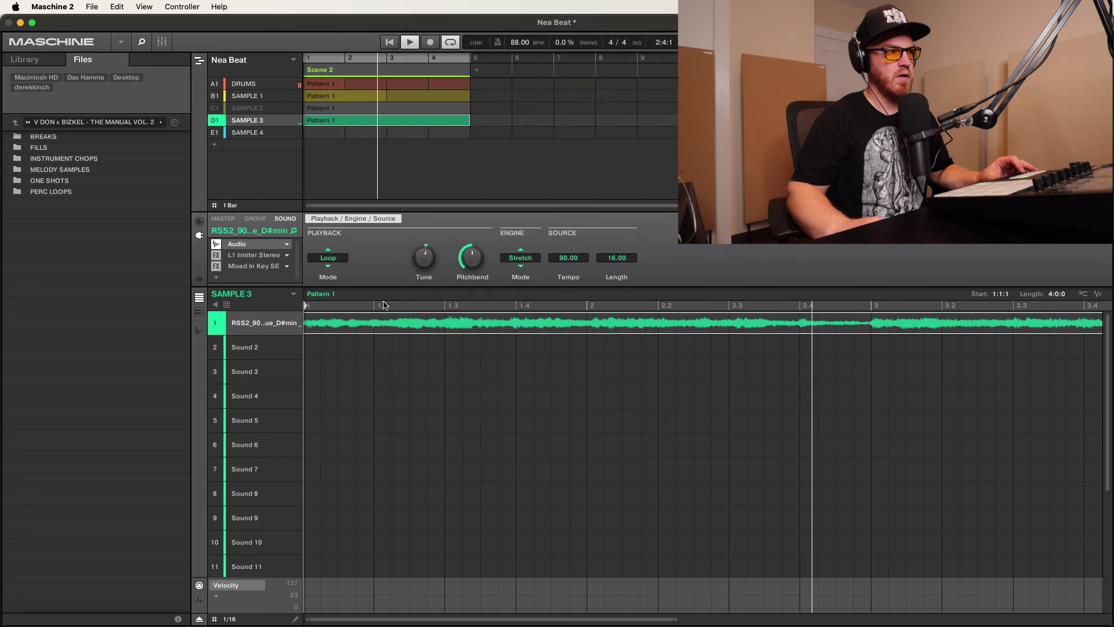
click(328, 258)
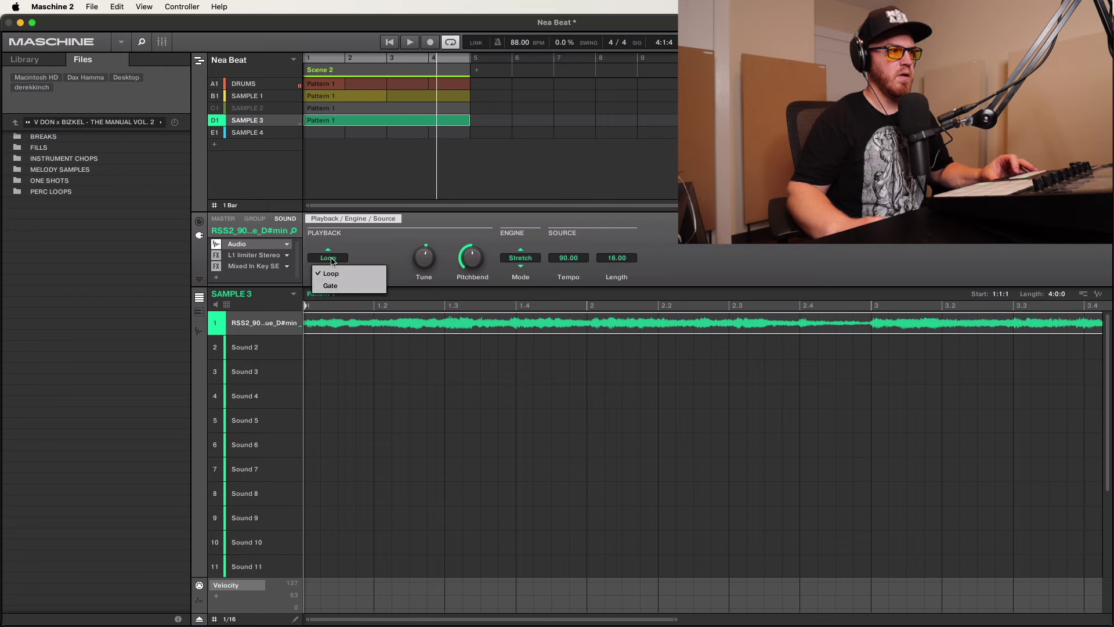
click(328, 284)
mouse_move(550, 321)
mouse_down()
mouse_move(514, 321)
mouse_move(728, 323)
mouse_up()
mouse_move(655, 327)
mouse_down()
mouse_move(1076, 313)
mouse_move(1041, 316)
mouse_up()
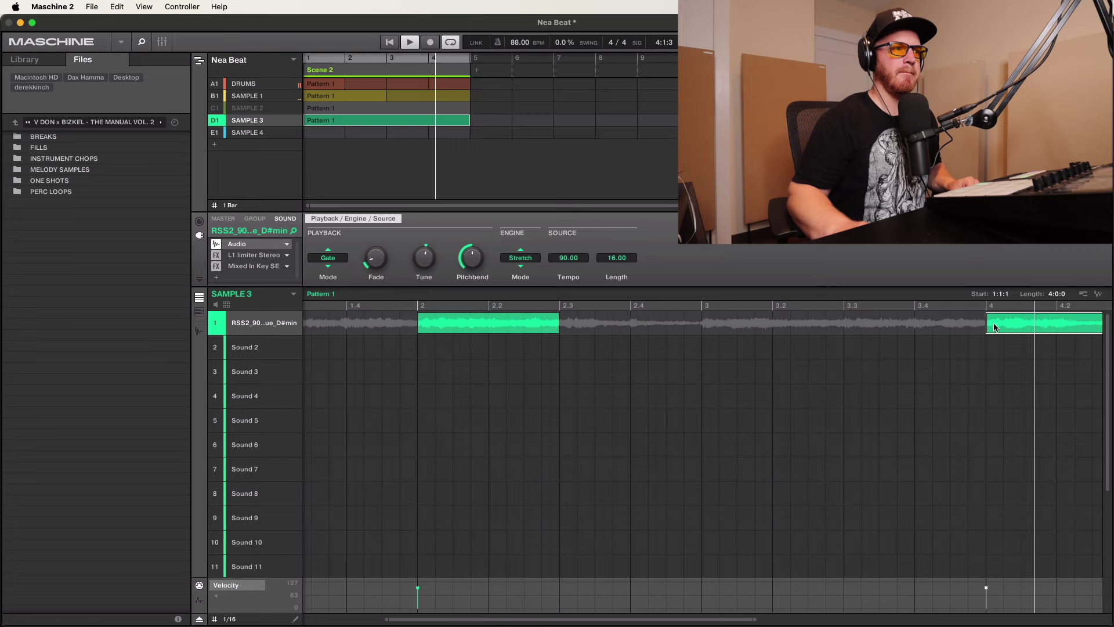
- Delete both gate notes from SAMPLE 3's loop and set its playback mode to Loop
double_click(486, 619)
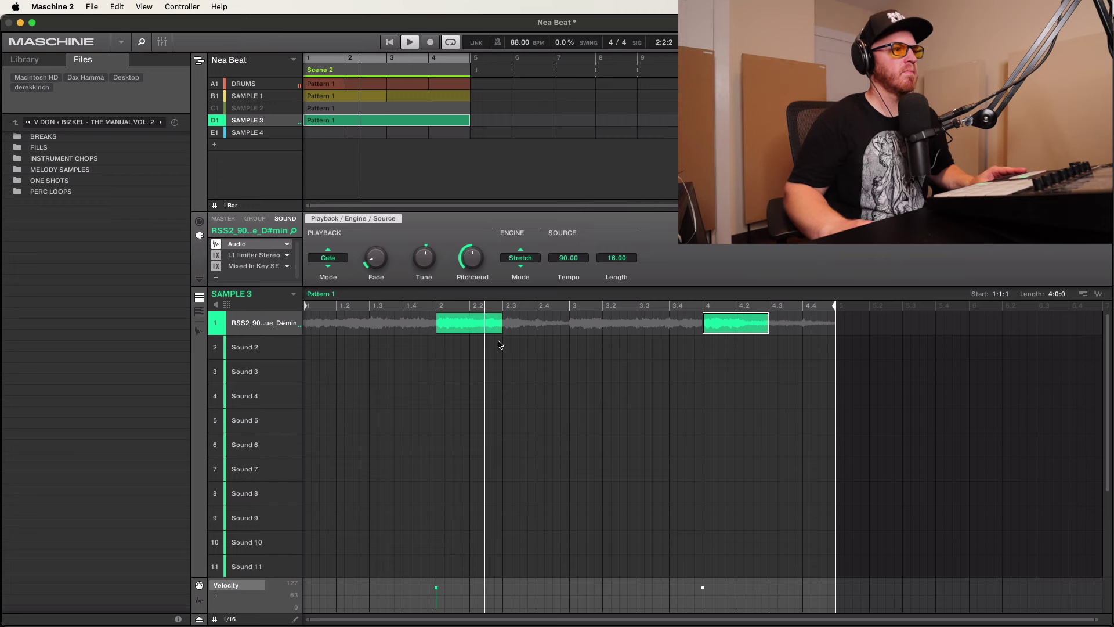
click(478, 328)
key(Delete)
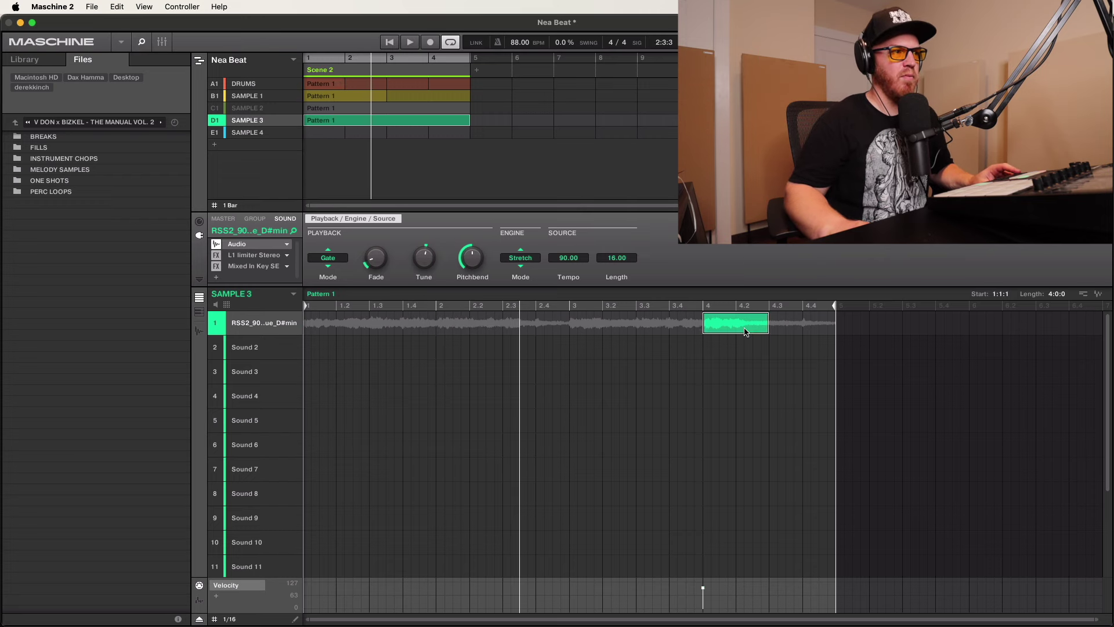
key(Delete)
click(329, 259)
click(332, 274)
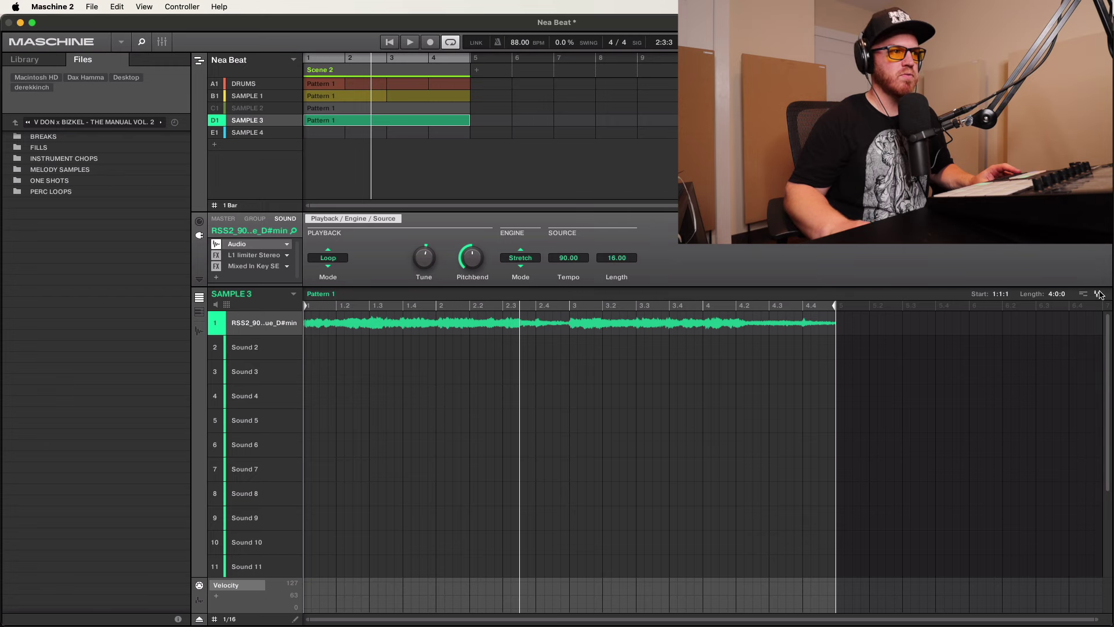
- Resample SAMPLE 3's pattern onto Sound 2, and go to SAMPLE 4 and close its L1 limiter window
drag(1098, 295, 261, 347)
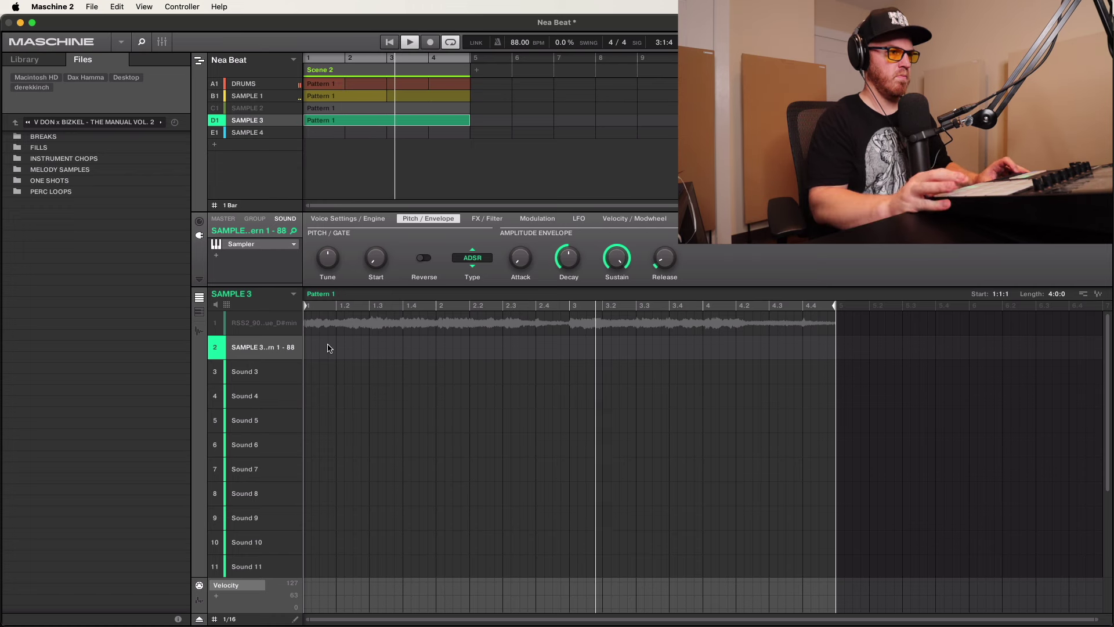
click(244, 132)
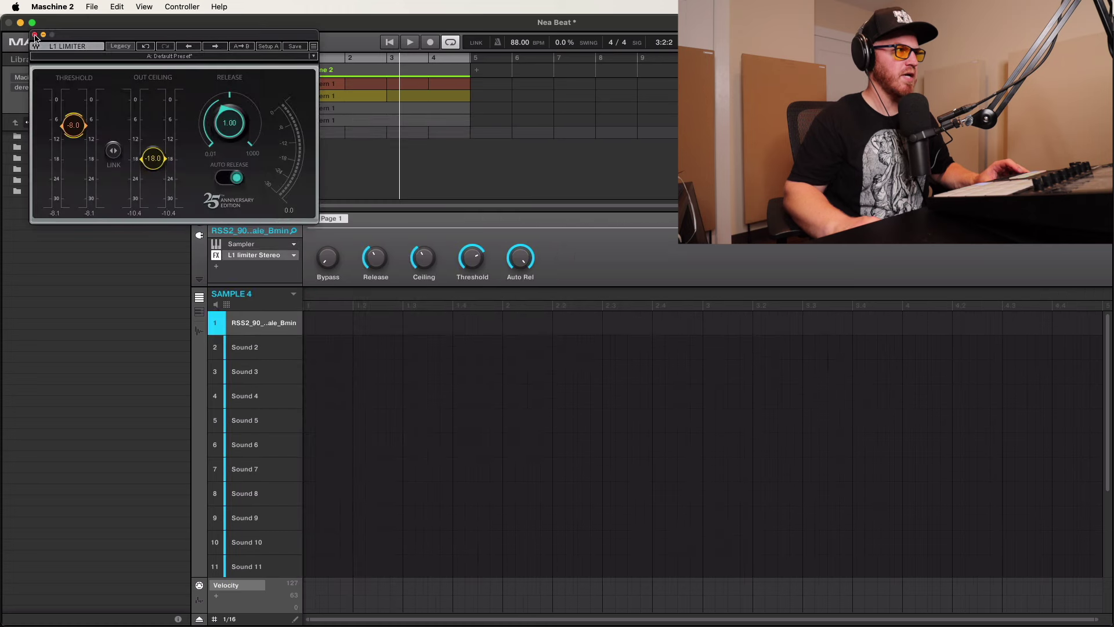
click(34, 35)
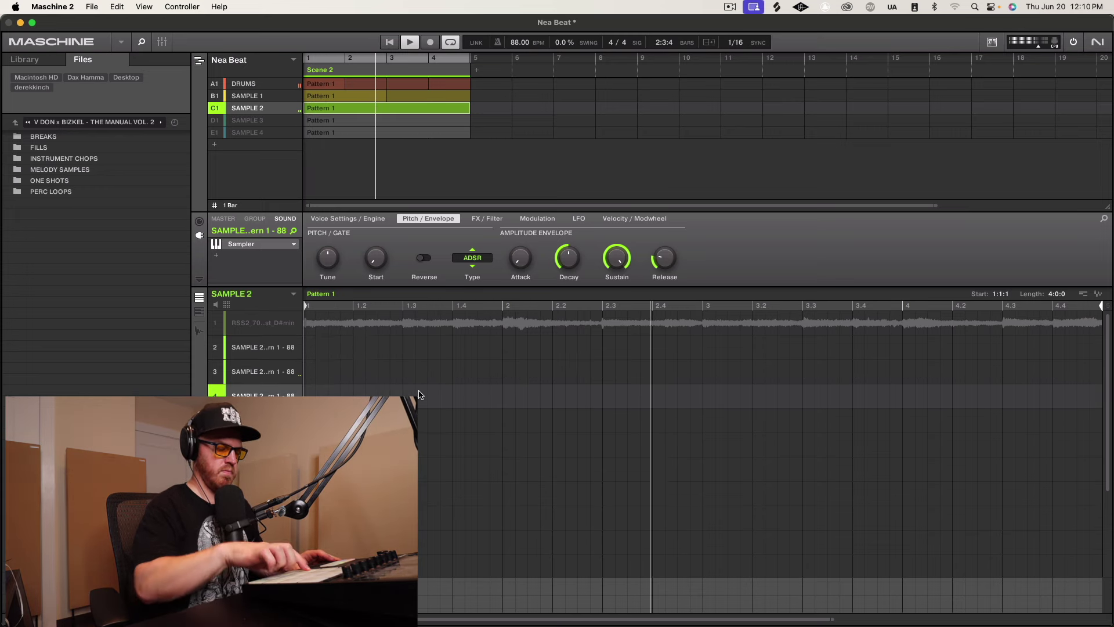
- Record a chop pattern across bar 2 of SAMPLE 2 using the slices on sounds 2, 3, 5 and 8
key(super+r)
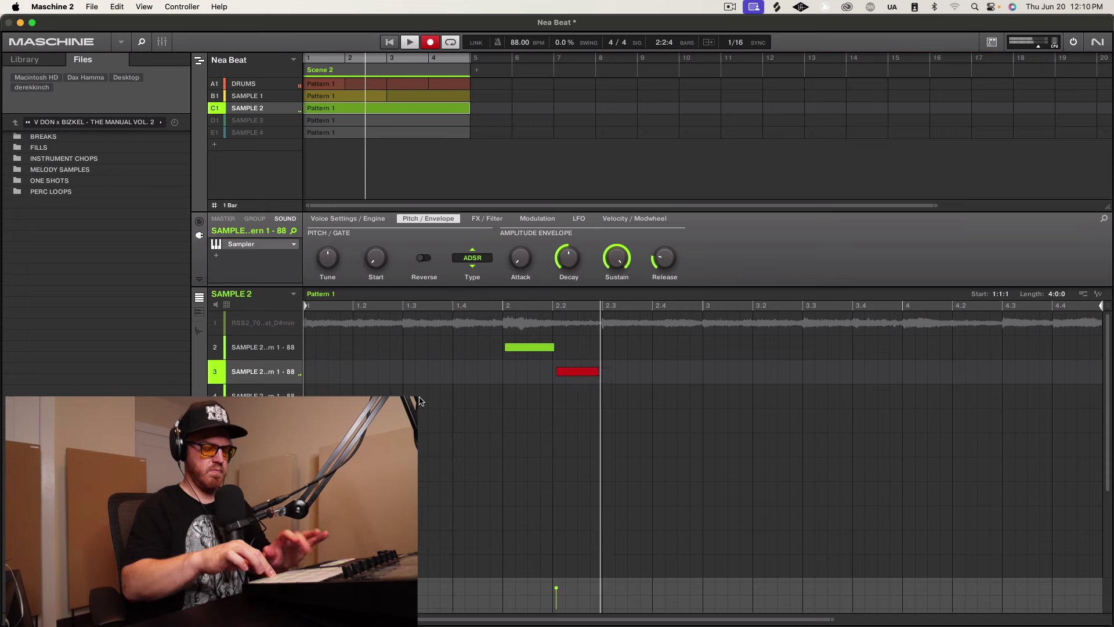
key(super+r)
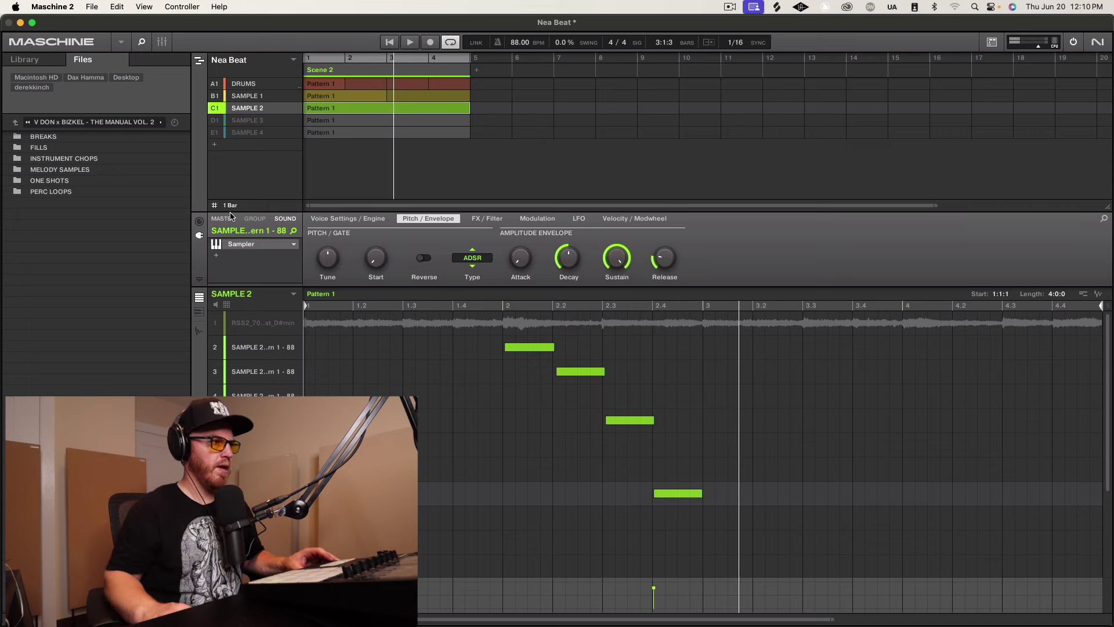
- Add a plug-in to the SAMPLE 2 group's effect chain
click(257, 218)
click(255, 243)
click(461, 467)
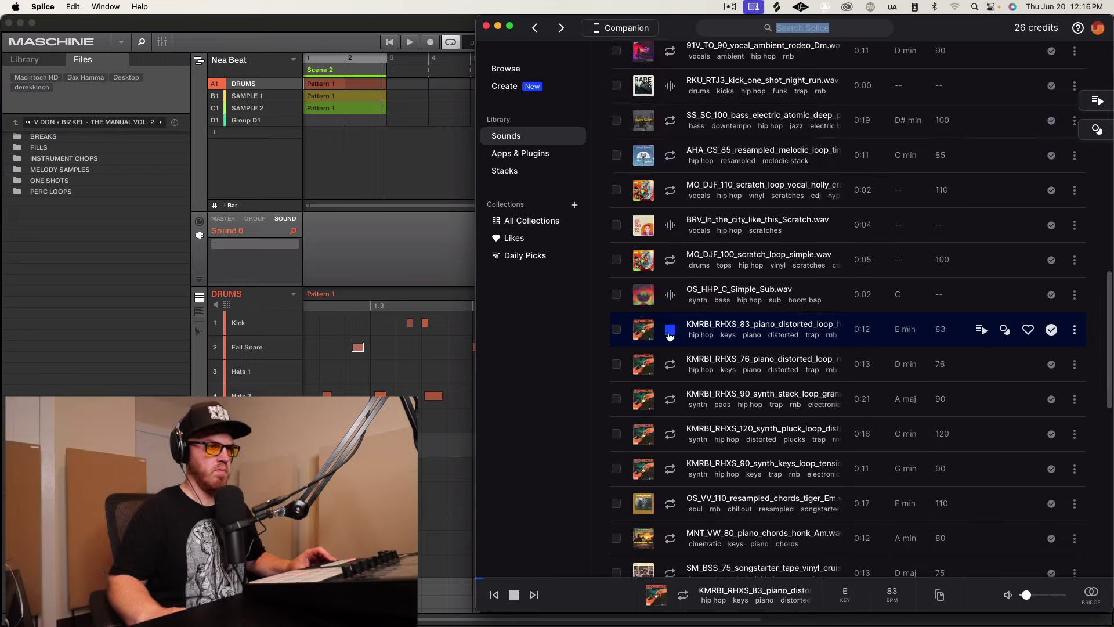
- Audition the KMRBI_RHXS_83 distorted piano loop in Splice, and resample Group D1's limited piano loop onto Sound 2 in Maschine
click(667, 332)
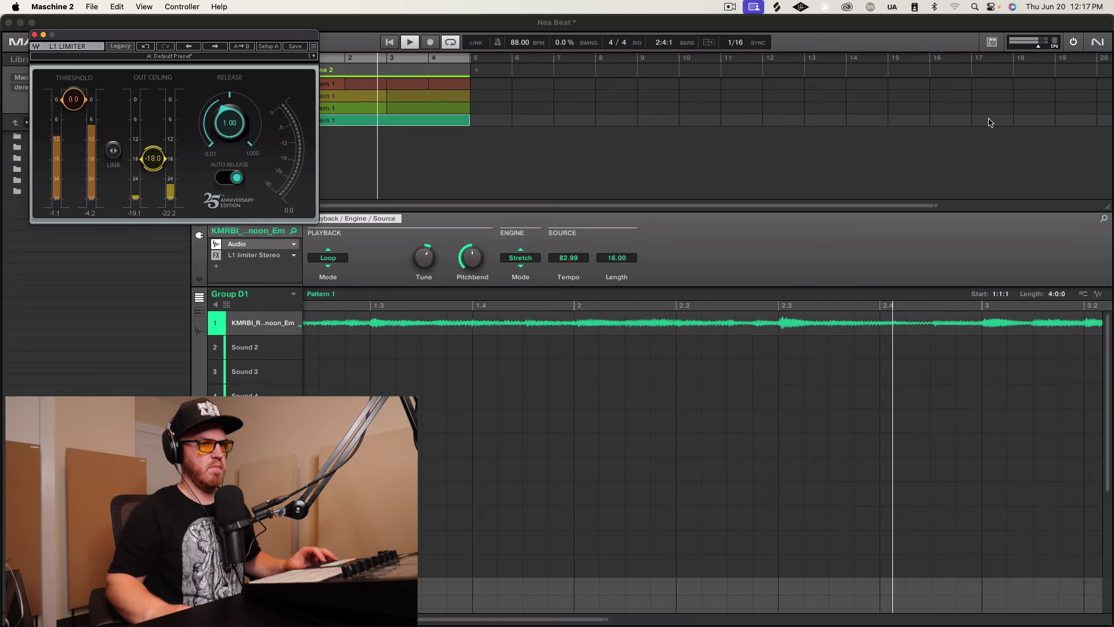
key(space)
drag(1098, 298, 254, 348)
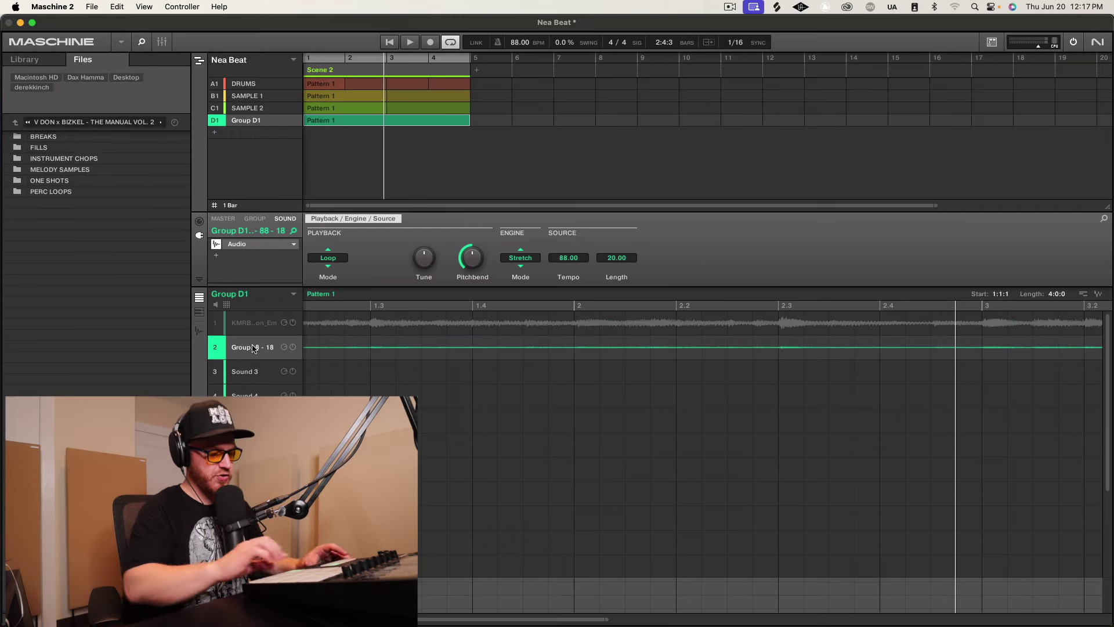
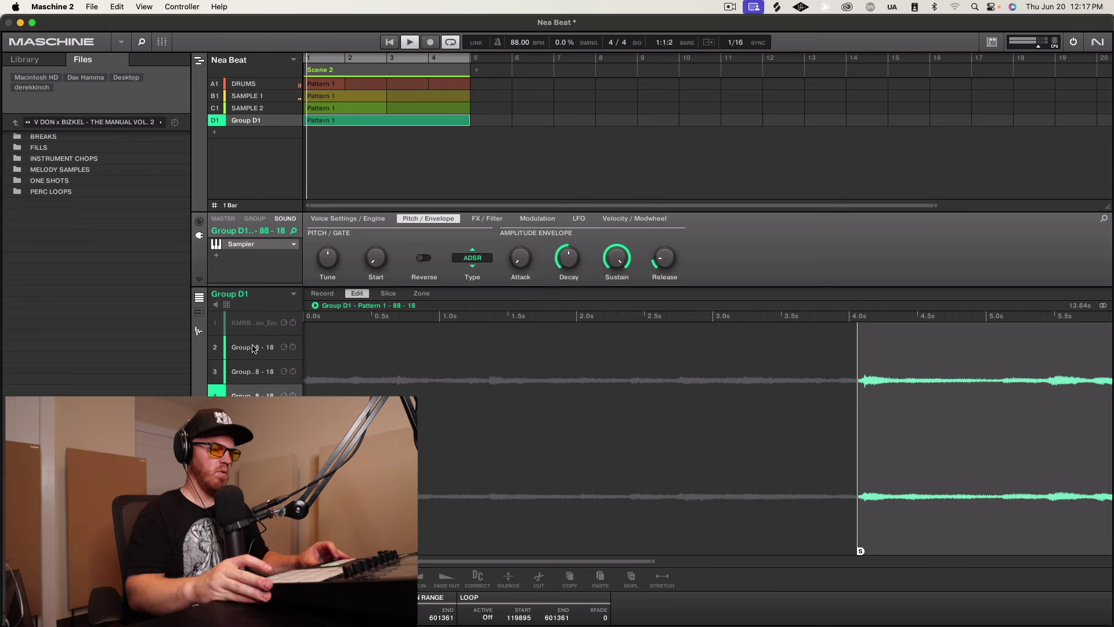
- Return to the pattern view and record Group D1's sound 3 chop across bar 4
click(251, 107)
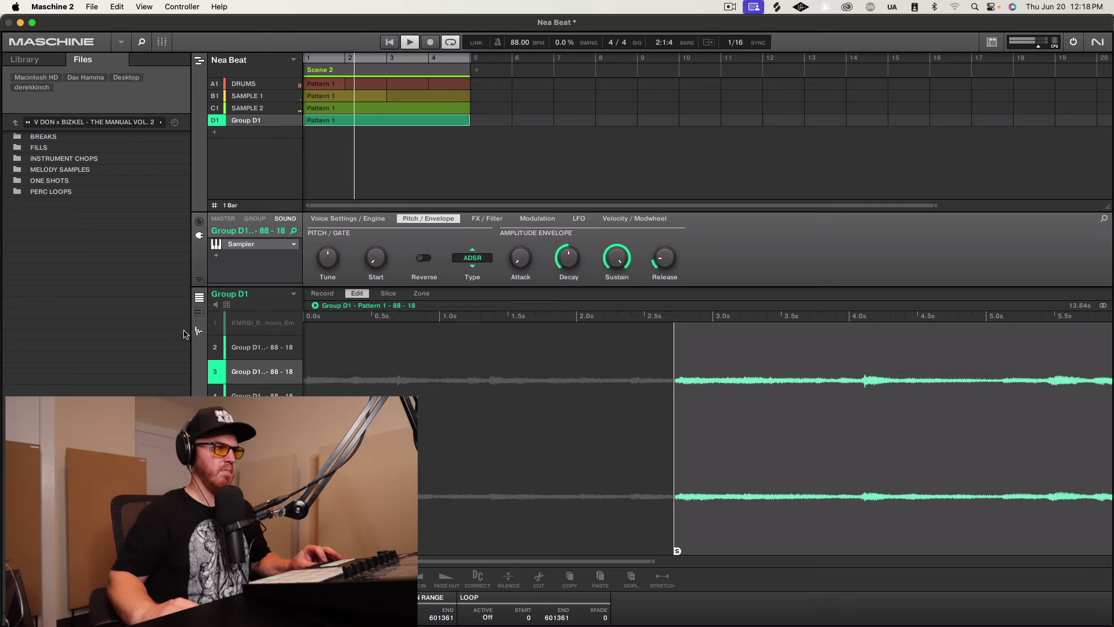
click(199, 331)
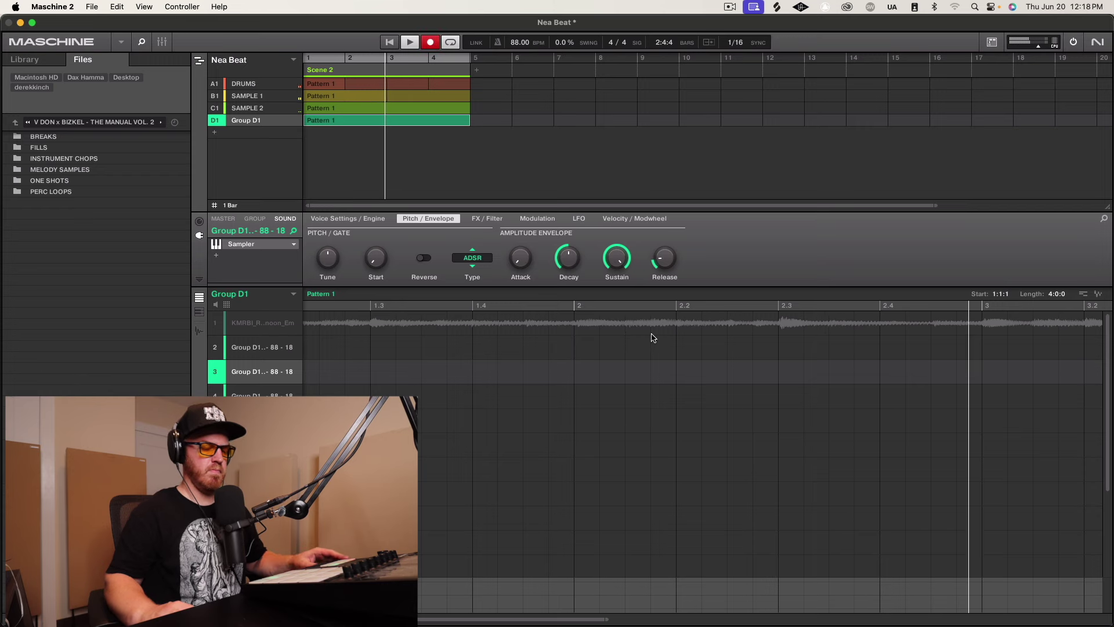
drag(537, 616, 536, 619)
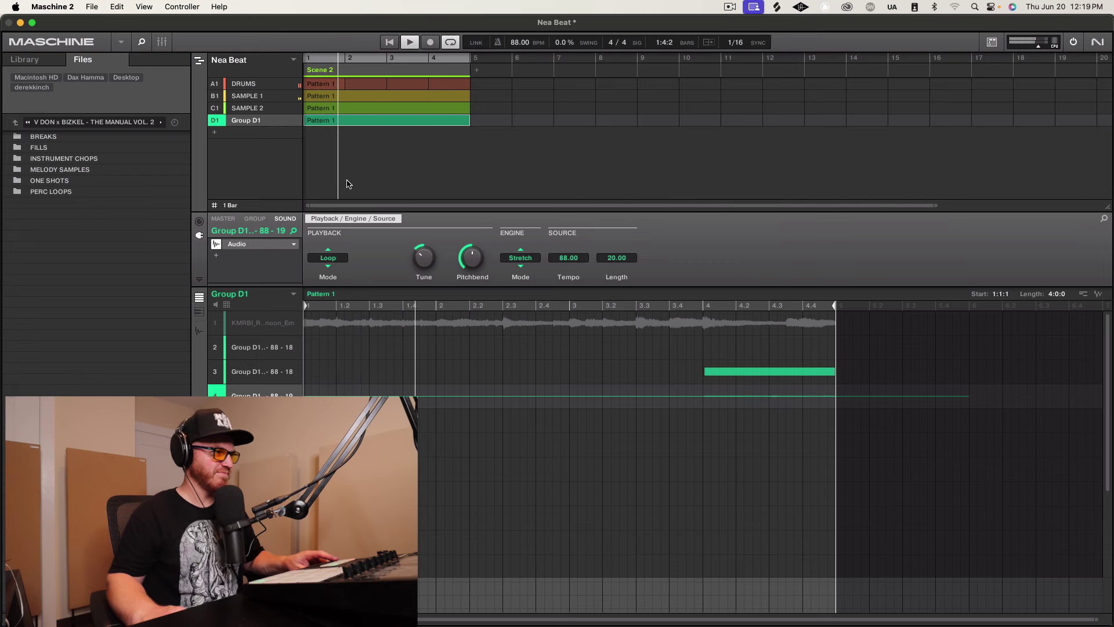
- Rename Group D1 as SAMPLE 3 in capitals
double_click(255, 121)
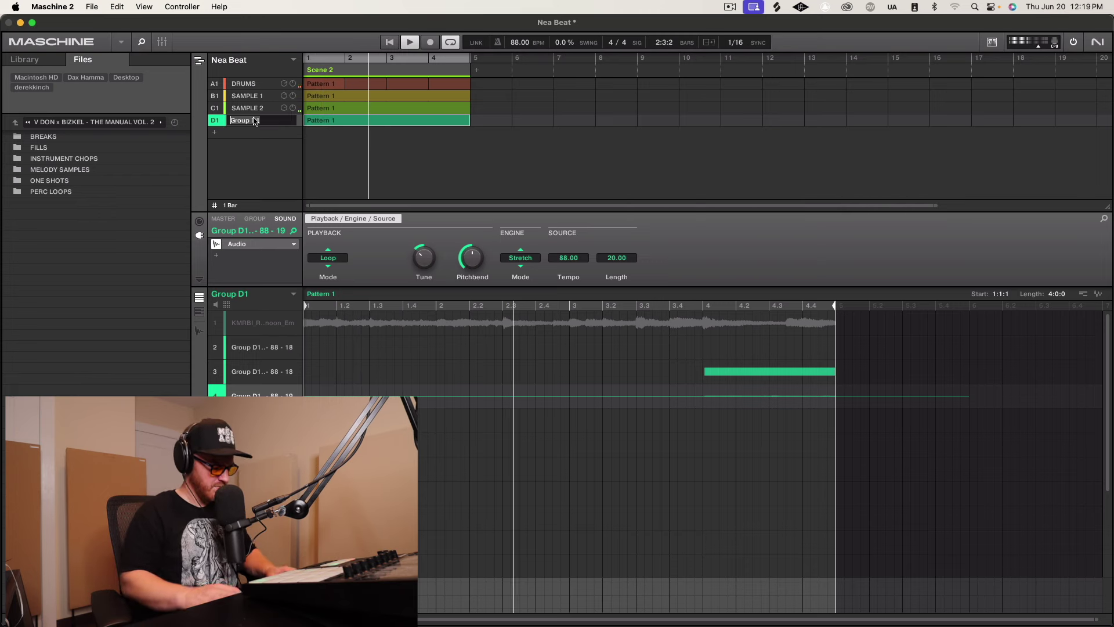
text(sample 3)
key(Return)
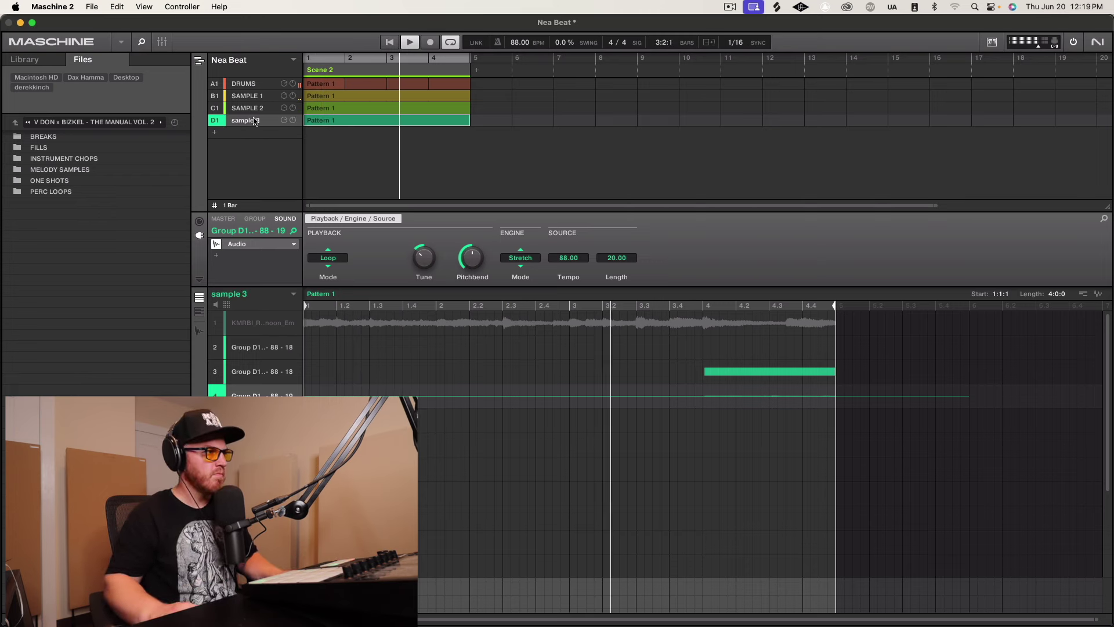
double_click(256, 120)
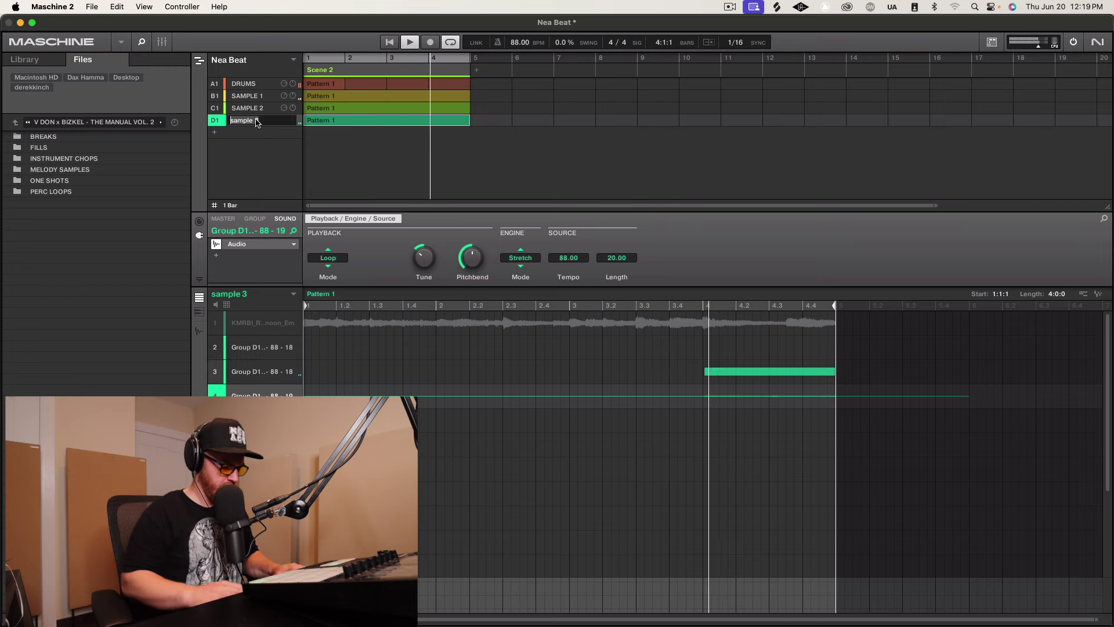
text(SAMPLE 3)
key(Return)
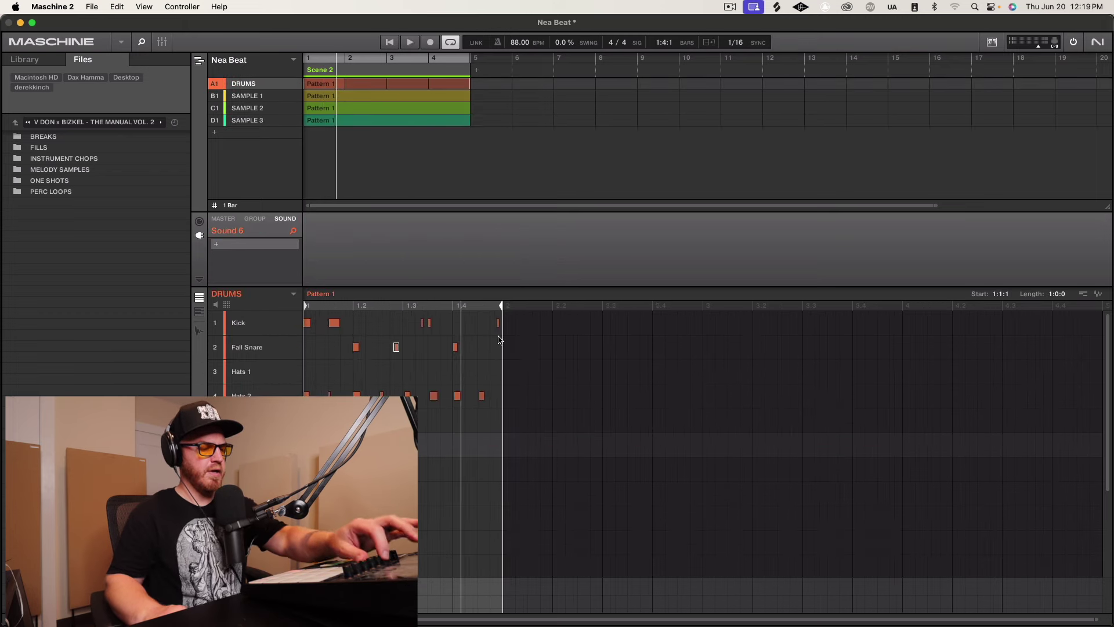
- Extend the DRUMS pattern to four bars and copy bar 1's hits into bar 2
drag(662, 403, 304, 311)
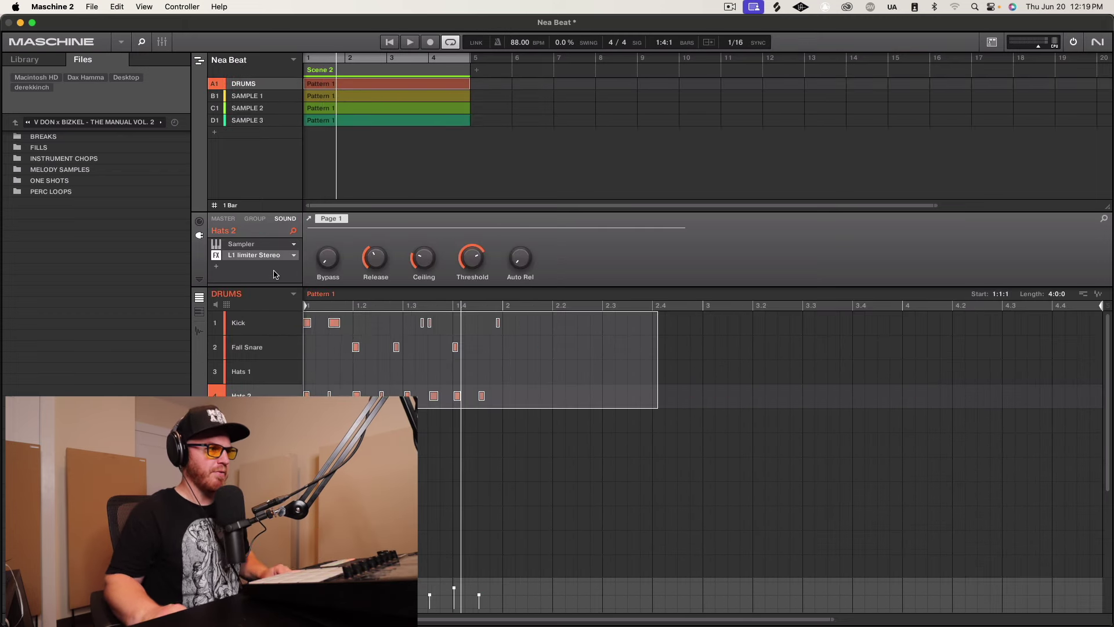
key(super+c)
key(super+v)
drag(477, 323, 507, 325)
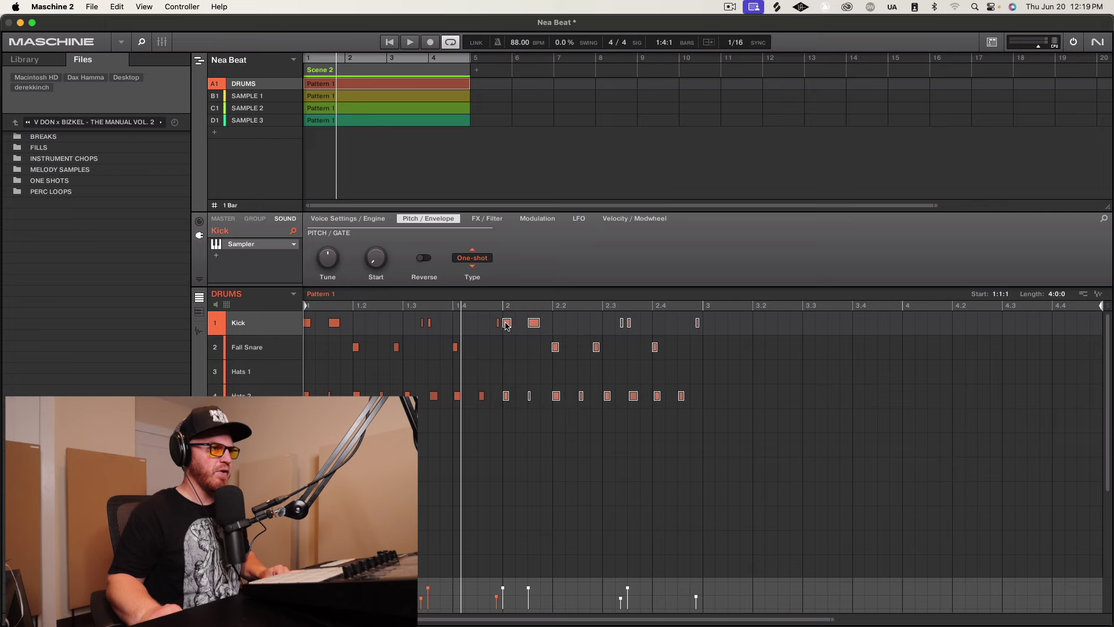
- Copy the drum hits of bars 1 and 2 into bars 3 and 4
drag(943, 431, 310, 324)
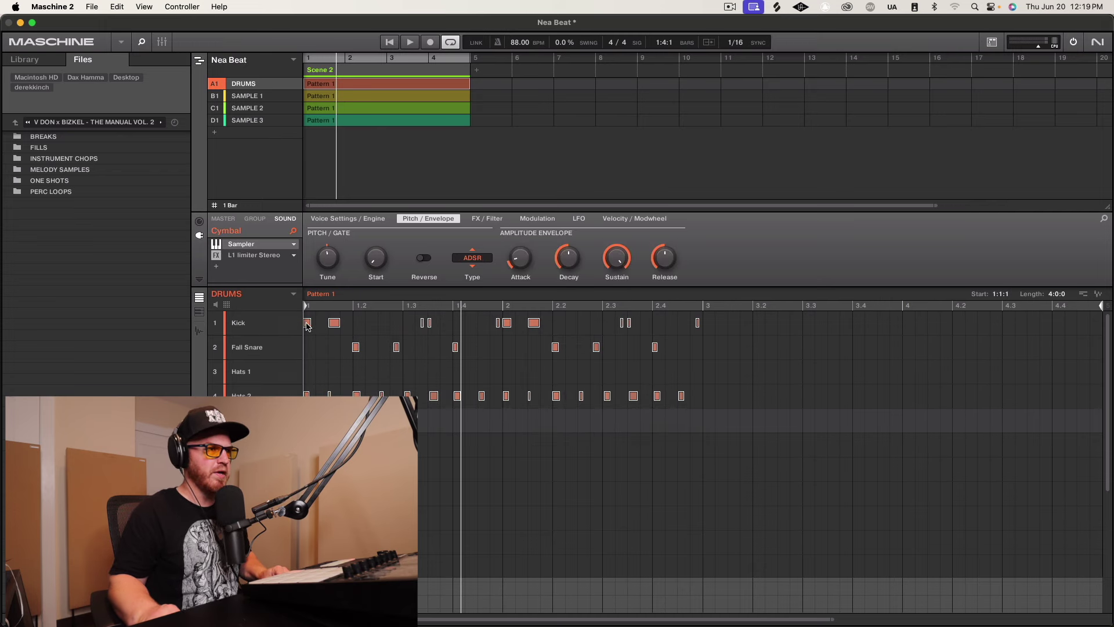
key(super+c)
key(super+v)
scroll(814, 324, right, 3)
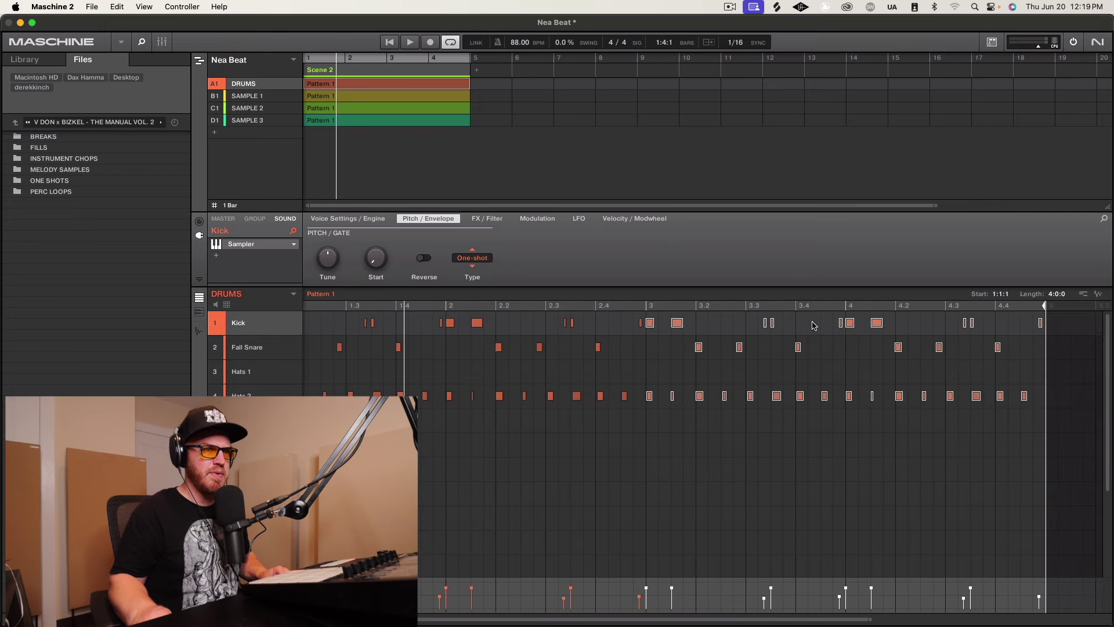
- Clear the kicks on beats 3 and 4 of bar 4 in the DRUMS pattern
scroll(814, 325, right, 5)
drag(976, 312, 860, 325)
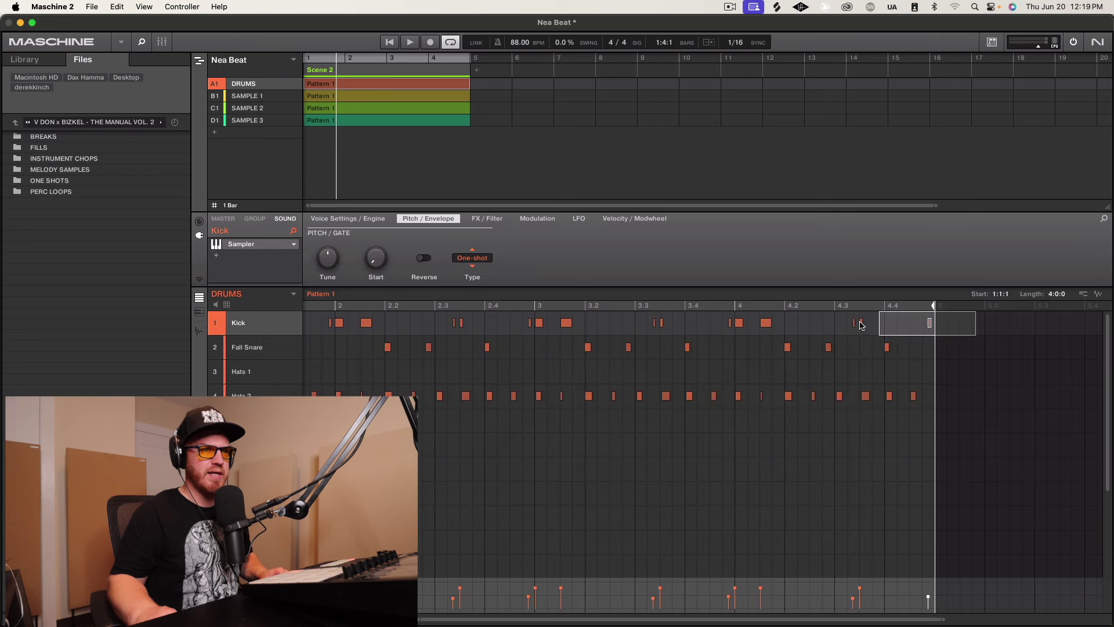
drag(839, 378, 834, 317)
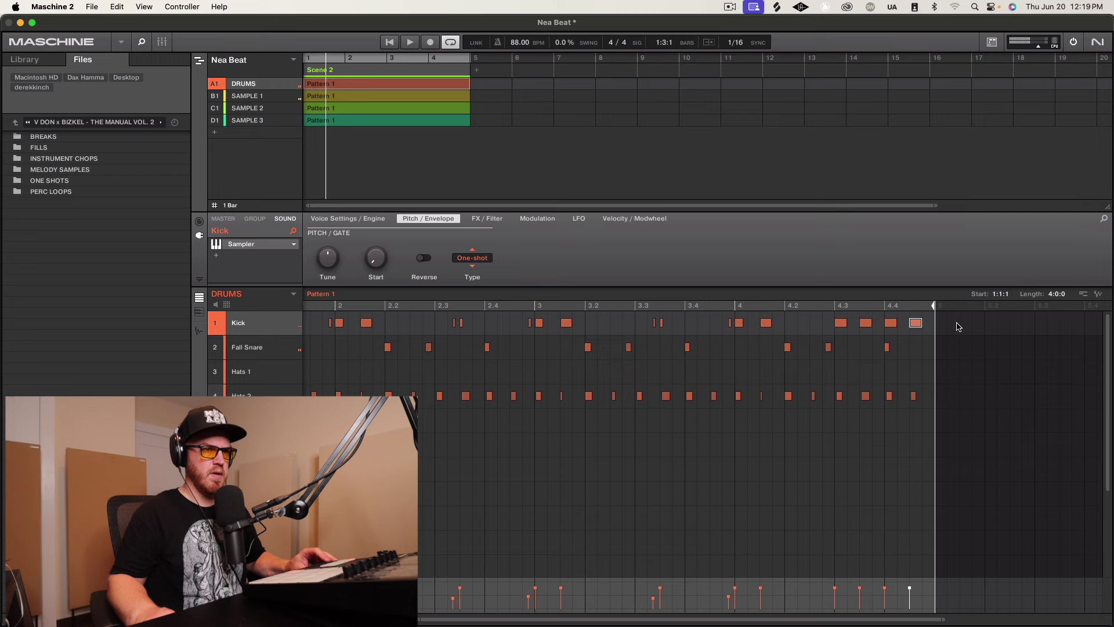
mouse_move(958, 326)
mouse_down()
mouse_move(750, 329)
mouse_move(955, 313)
mouse_move(967, 326)
mouse_up()
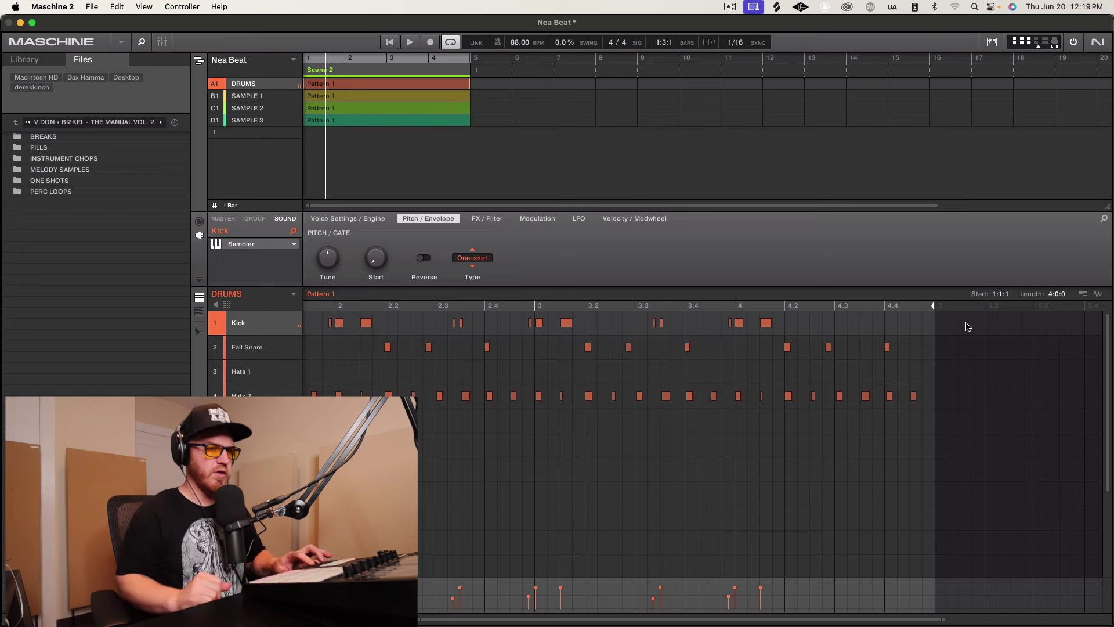
- Record four unquantized kicks over beats 3 and 4 of bar 4 as a fill, and select them
key(r)
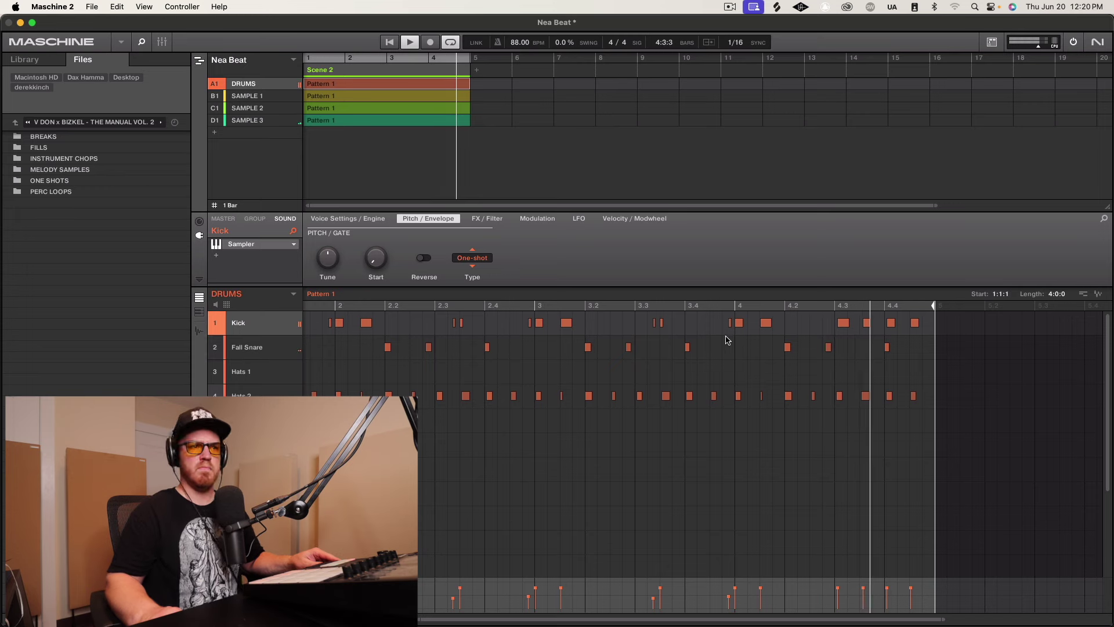
drag(903, 323, 928, 335)
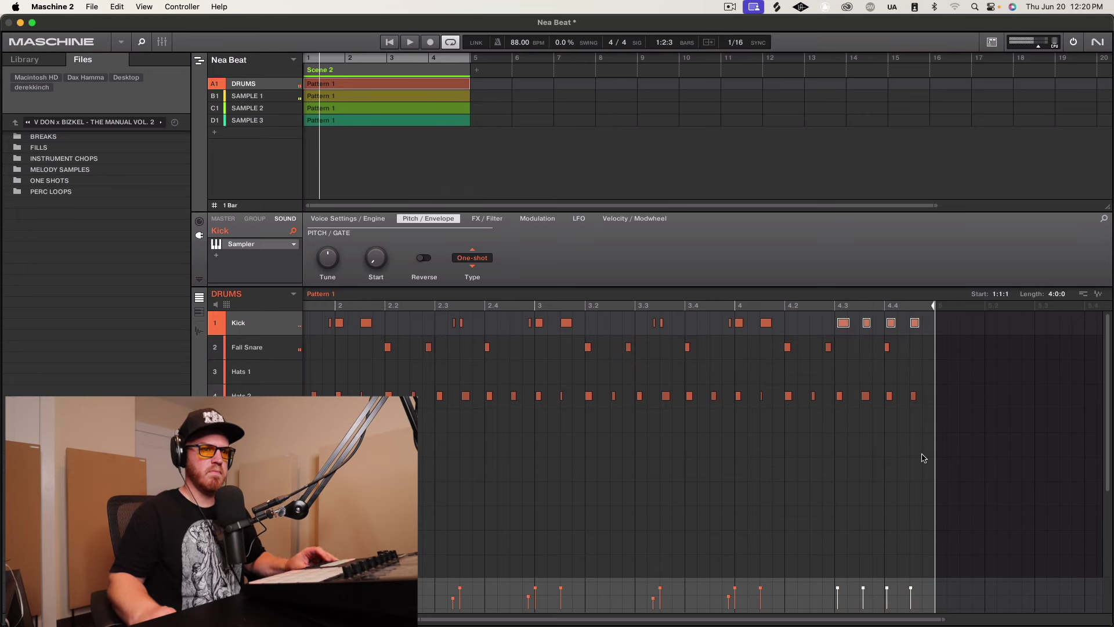
drag(825, 622, 874, 435)
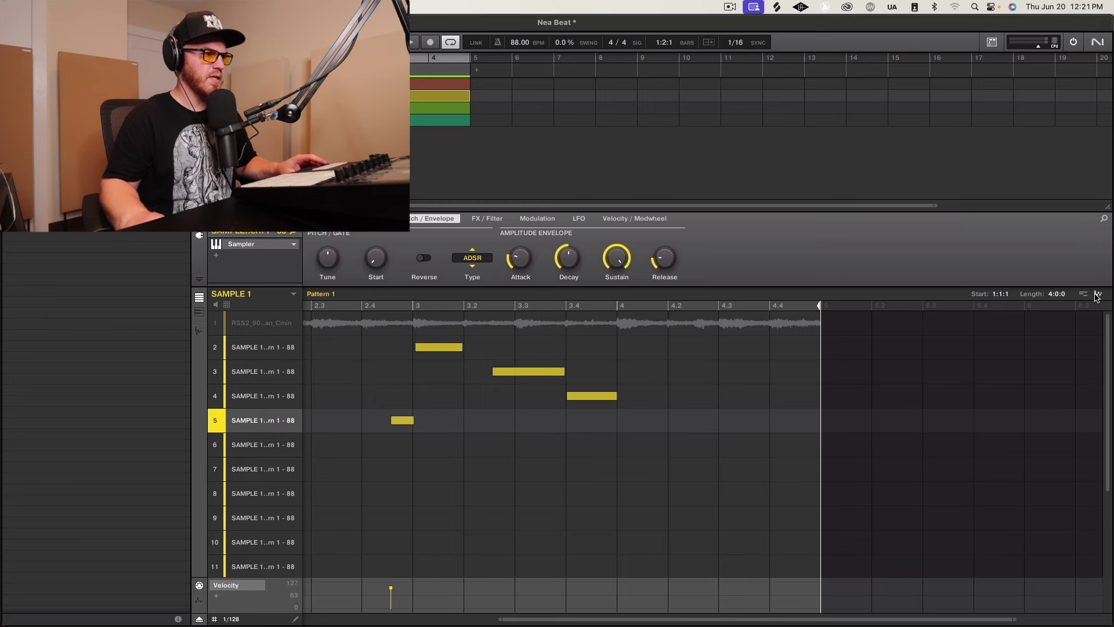
- Preview sounds 6 to 9 of SAMPLE 1 and bounce Pattern 1's audio onto sound 9
drag(1098, 296, 348, 536)
drag(246, 574, 842, 261)
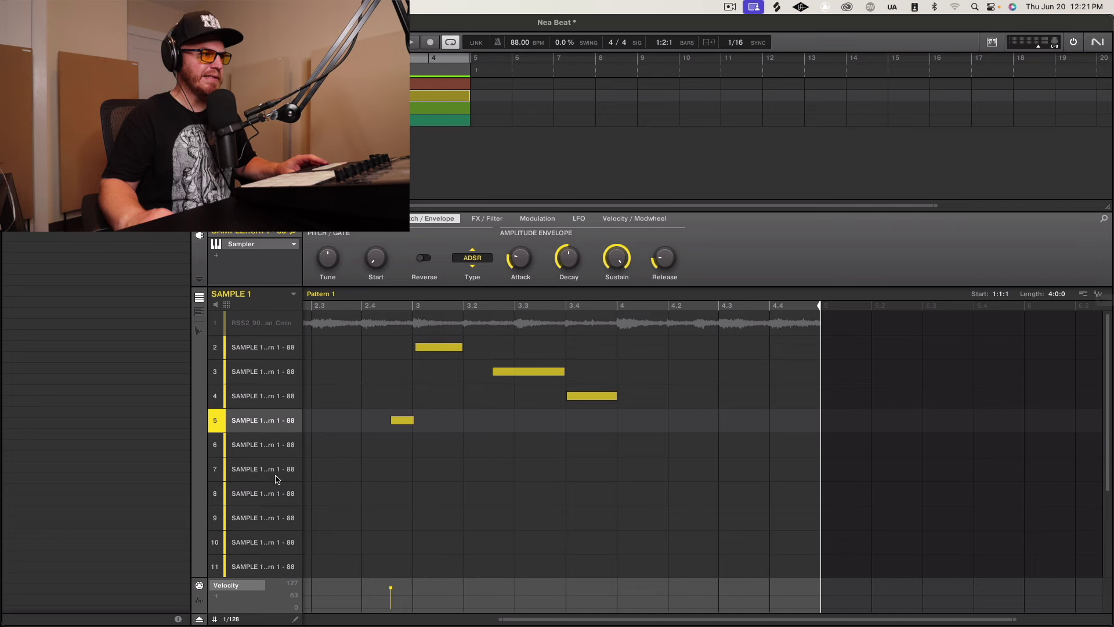
click(248, 445)
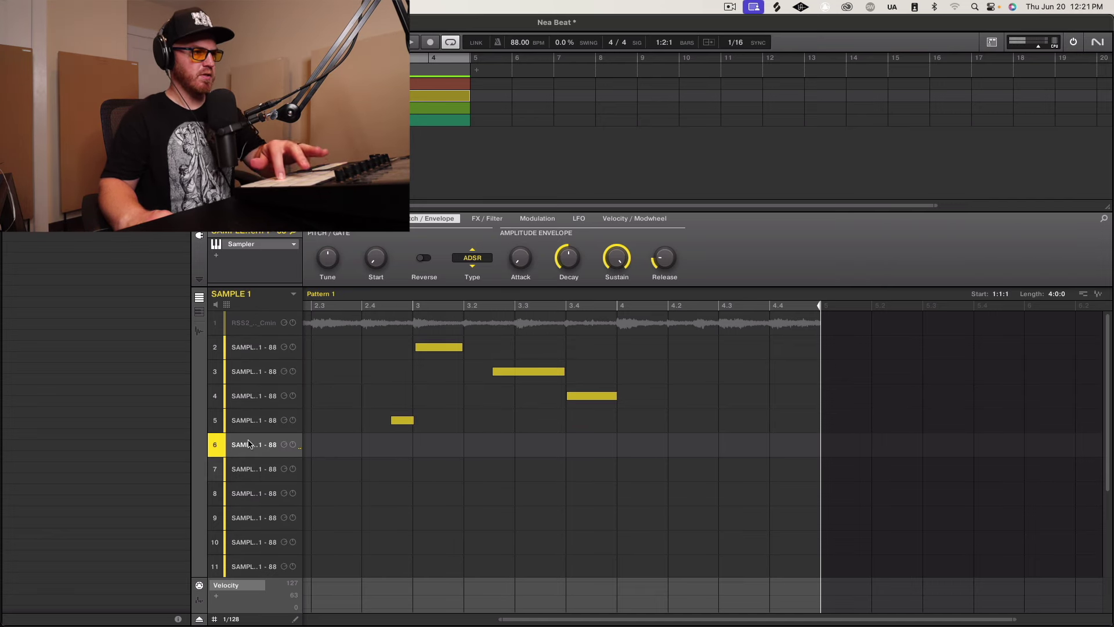
key(Down)
key(Down)
key(Down)
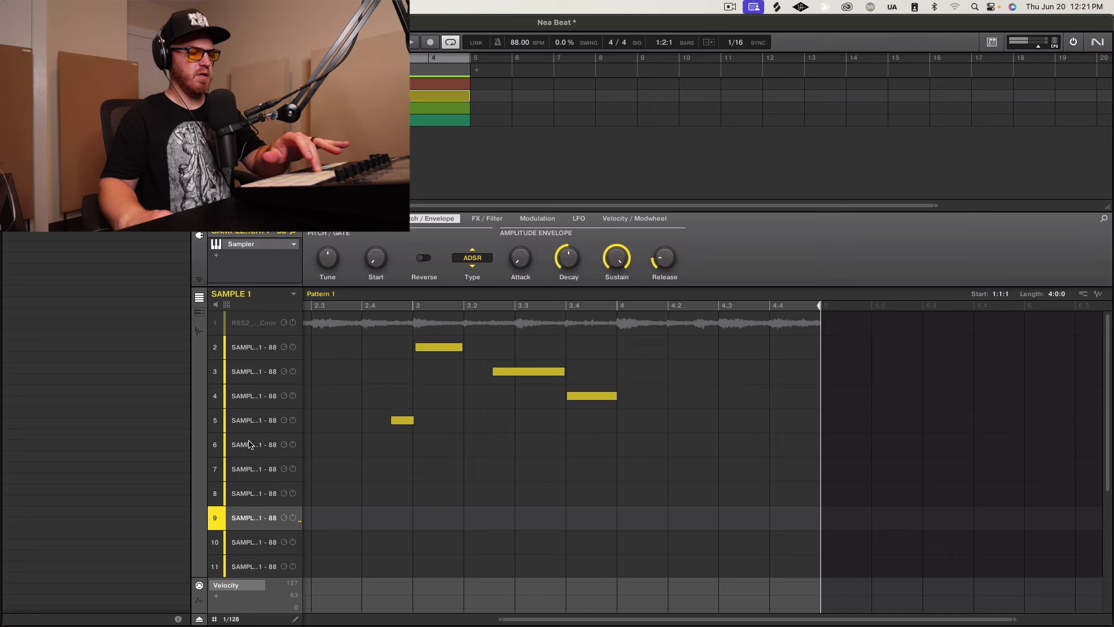
drag(1098, 294, 263, 472)
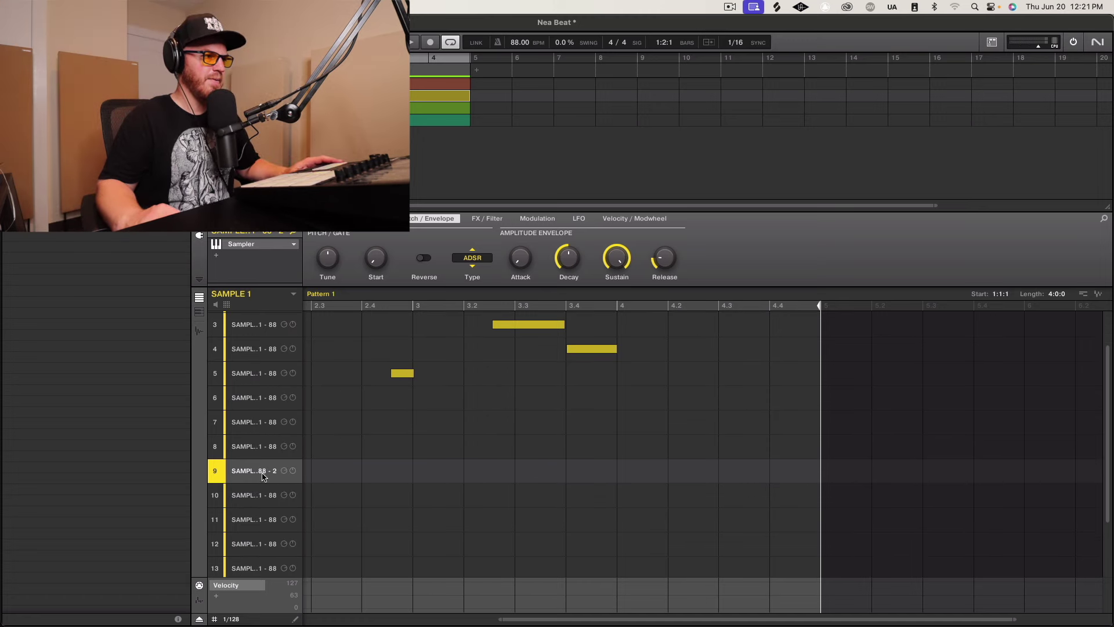
drag(279, 398, 279, 393)
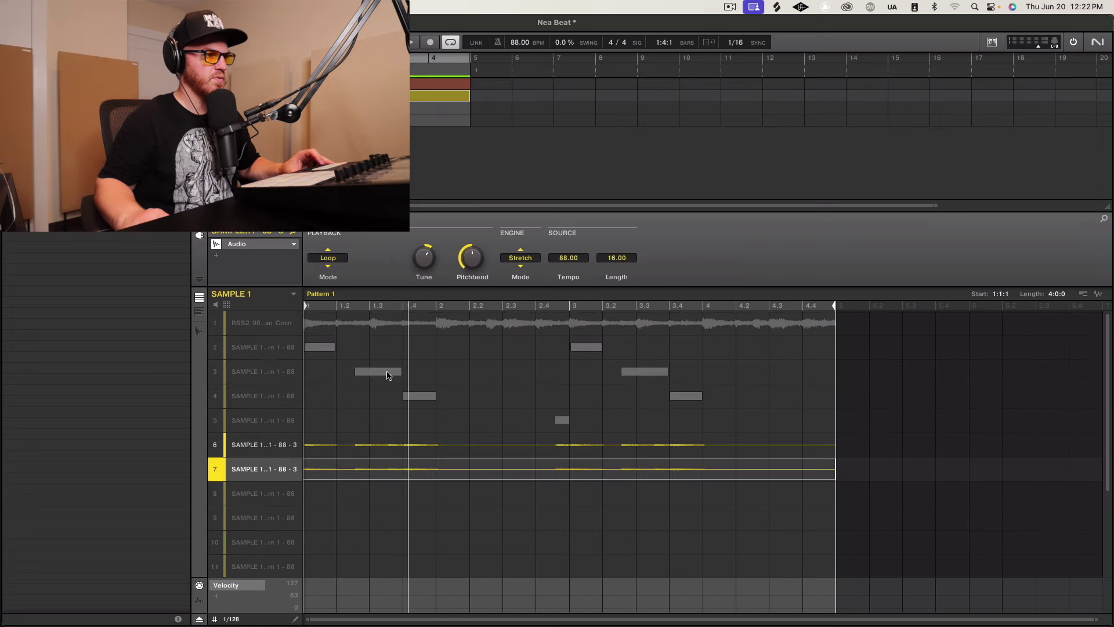
- Remove the bounced loops from sounds 6 and 7 of SAMPLE 1 and unmute the chopped sounds from sound 2 on
click(372, 446)
click(382, 469)
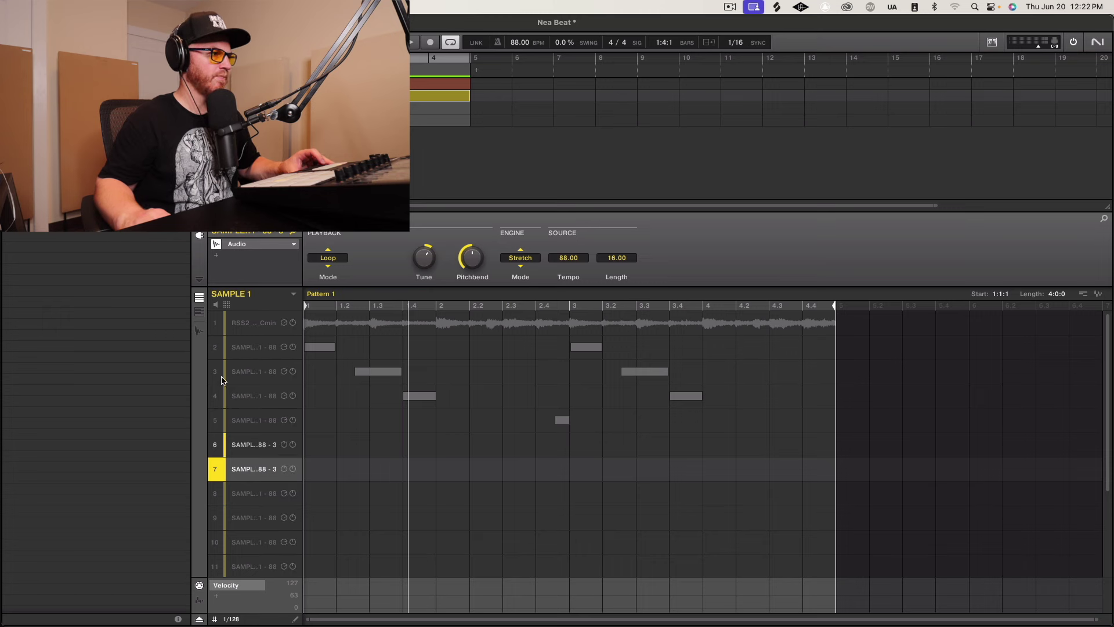
drag(213, 346, 221, 382)
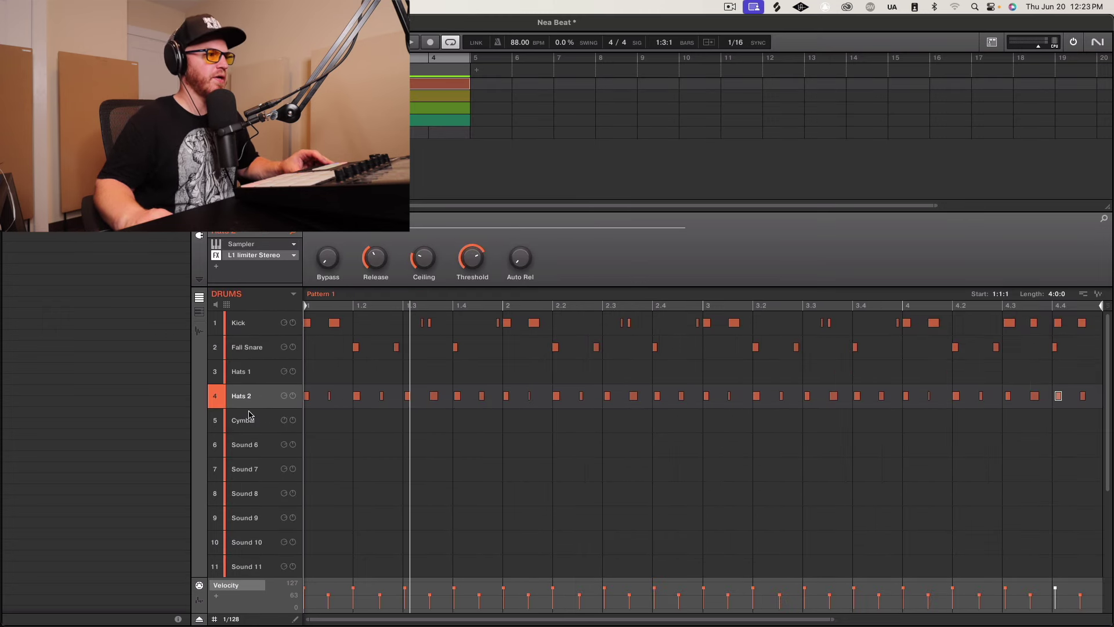
- Select the empty Sound 6 in the DRUMS group, switch to Splice and search its samples for "SHOUT"
click(246, 446)
mouse_move(1109, 466)
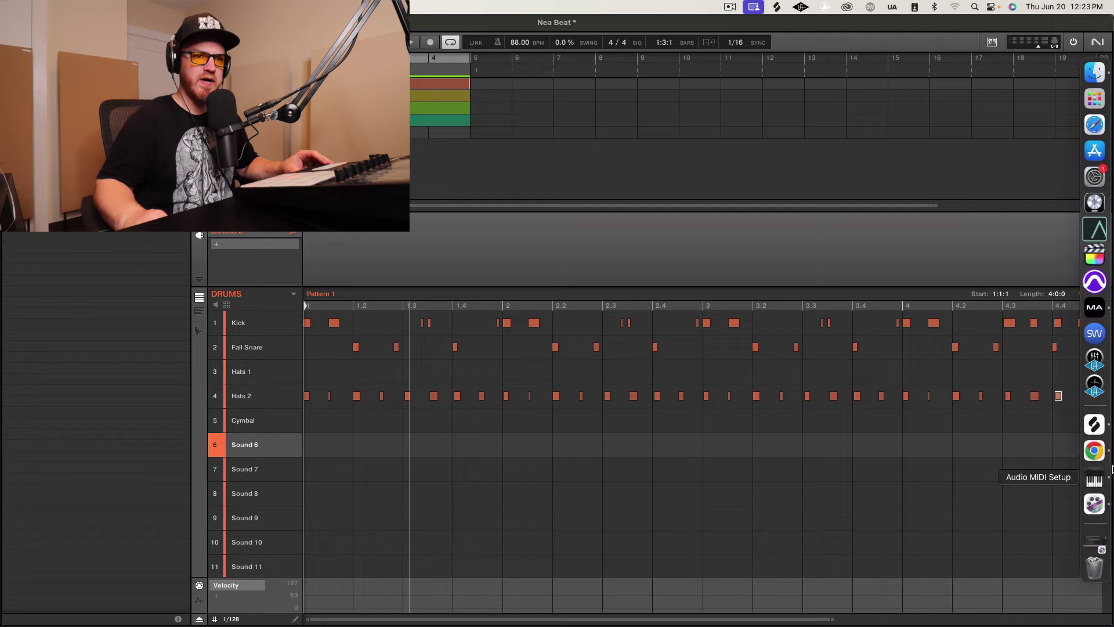
click(1095, 425)
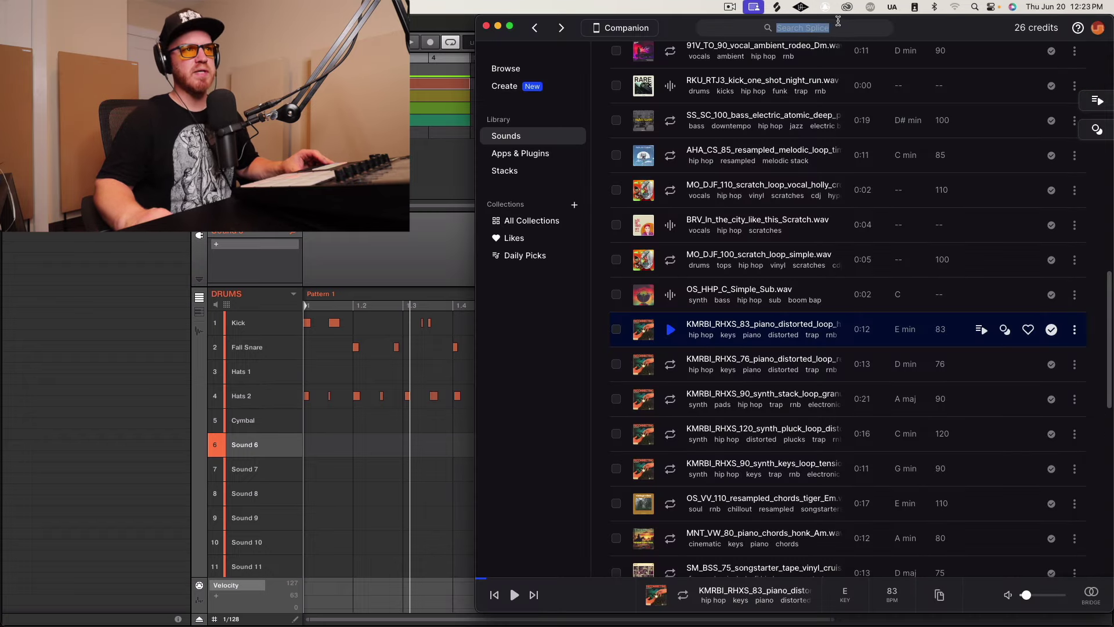
click(721, 20)
text(S)
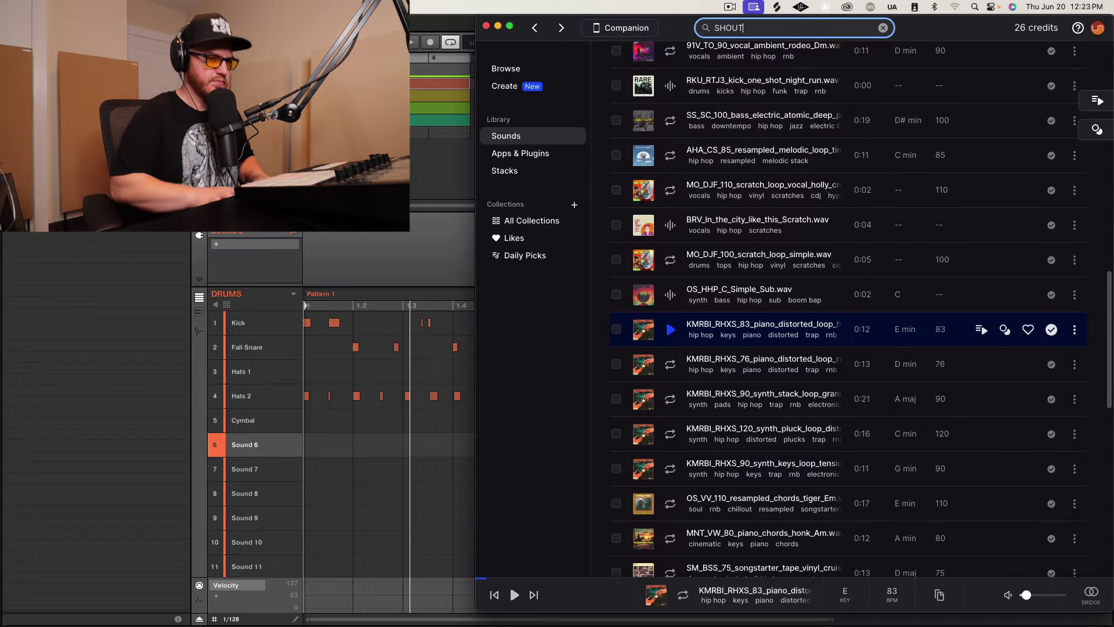
text(HOUT)
key(Return)
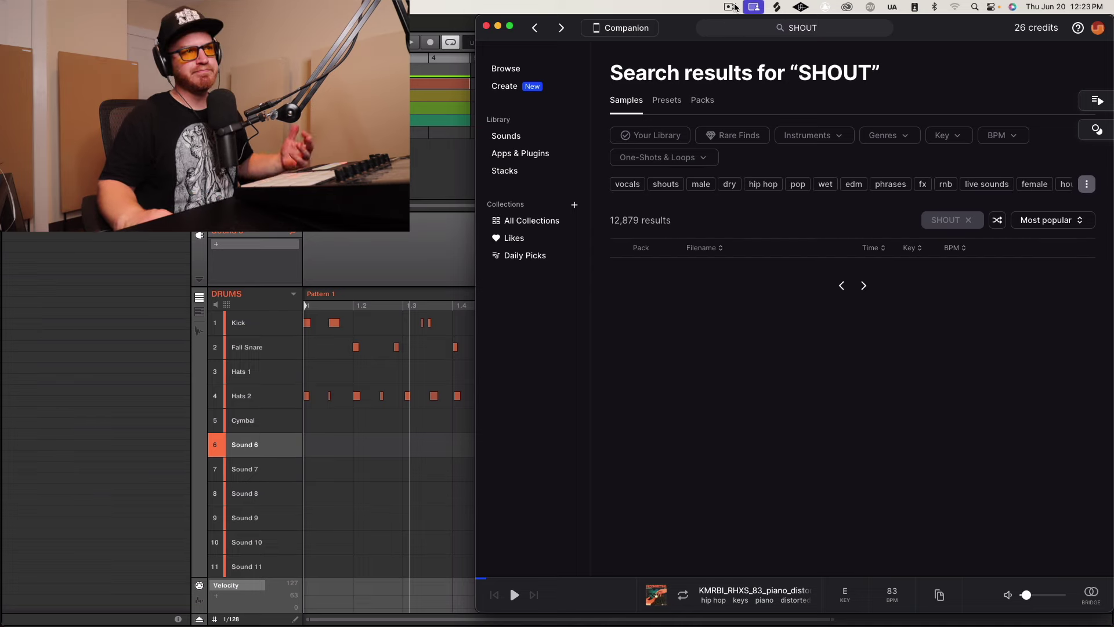
- Audition the shout samples from DSC_MNG_fx_one_shot_vocal_oh.wav down the list to find a vocal one-shot that suits the beat
drag(958, 24, 826, 24)
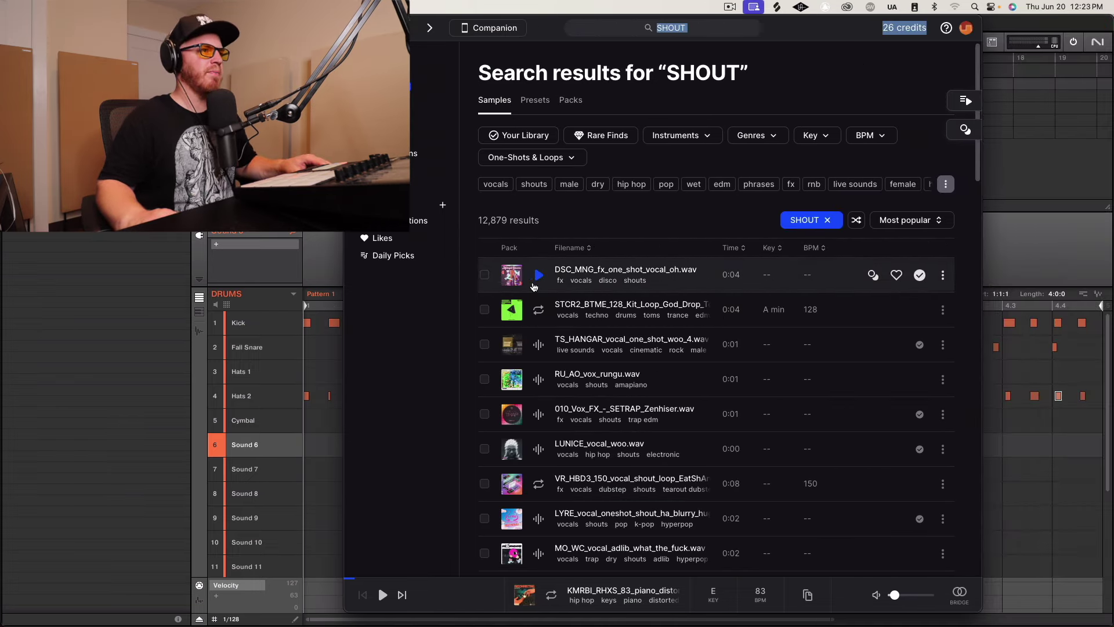
scroll(541, 281, down, 3)
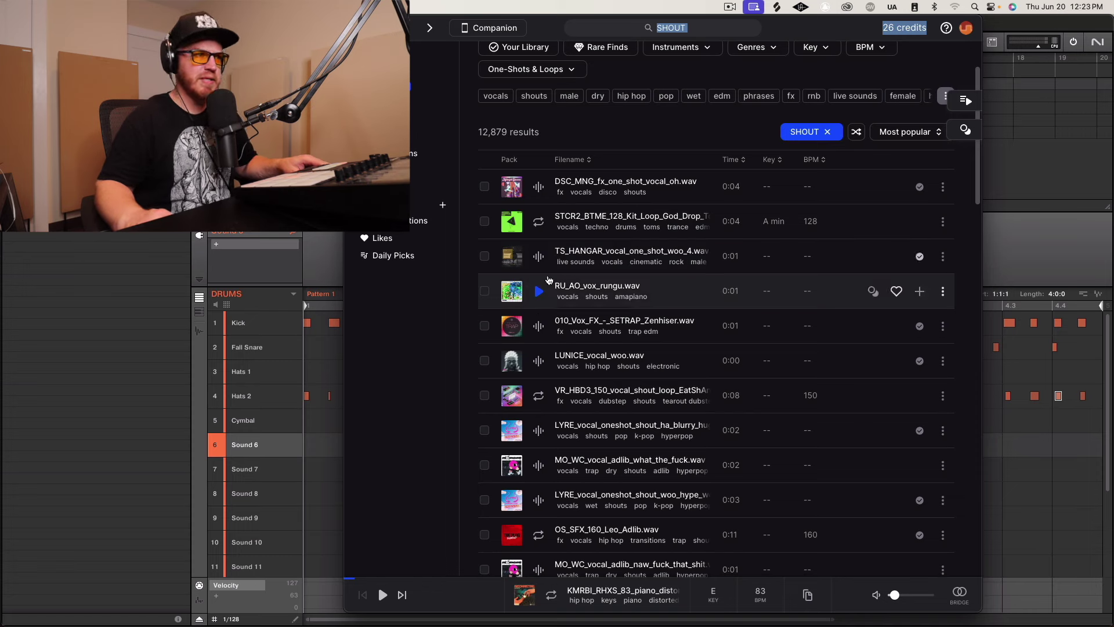
click(539, 187)
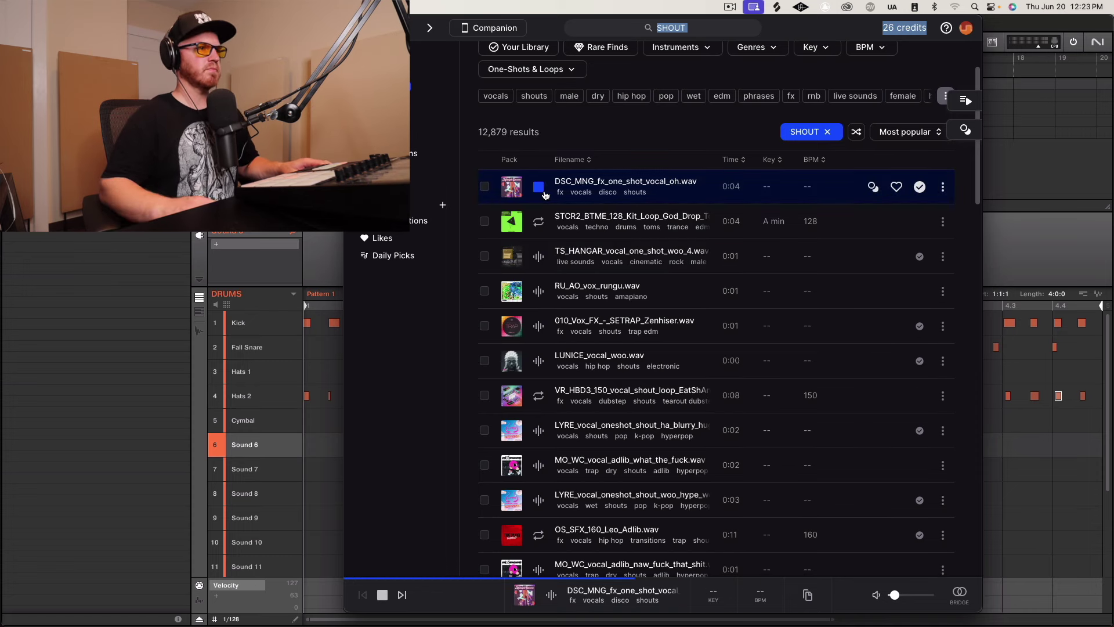
key(Down)
key(Down)
key(Down)
key(Down)
key(Down)
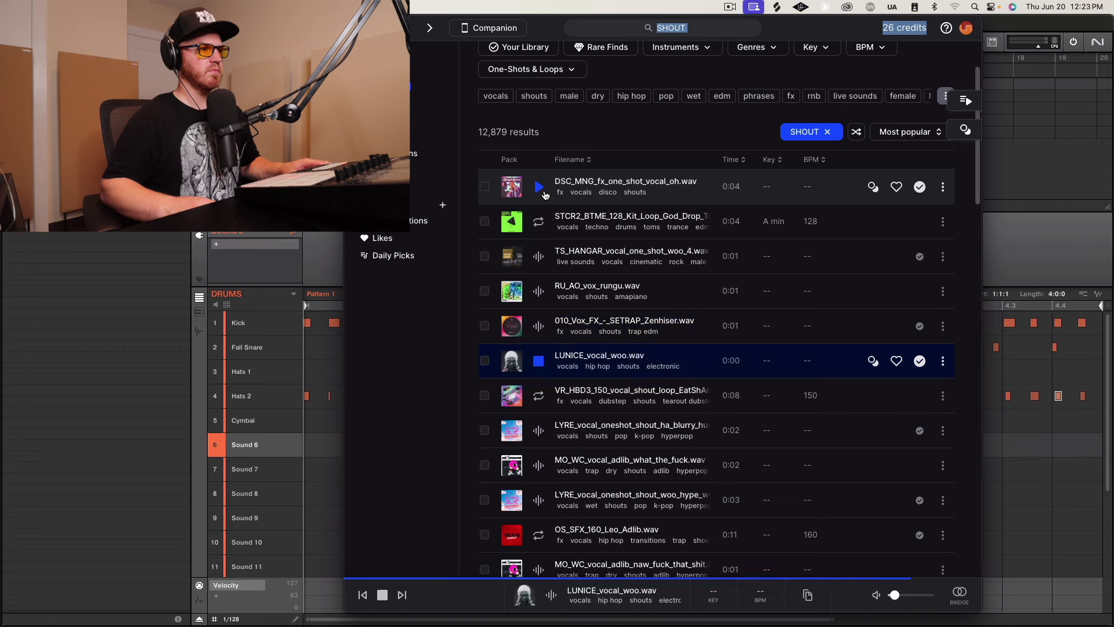
key(Down)
key(Down)
key(Down)
key(Down)
key(Down)
key(Down)
key(Down)
key(Down)
key(Down)
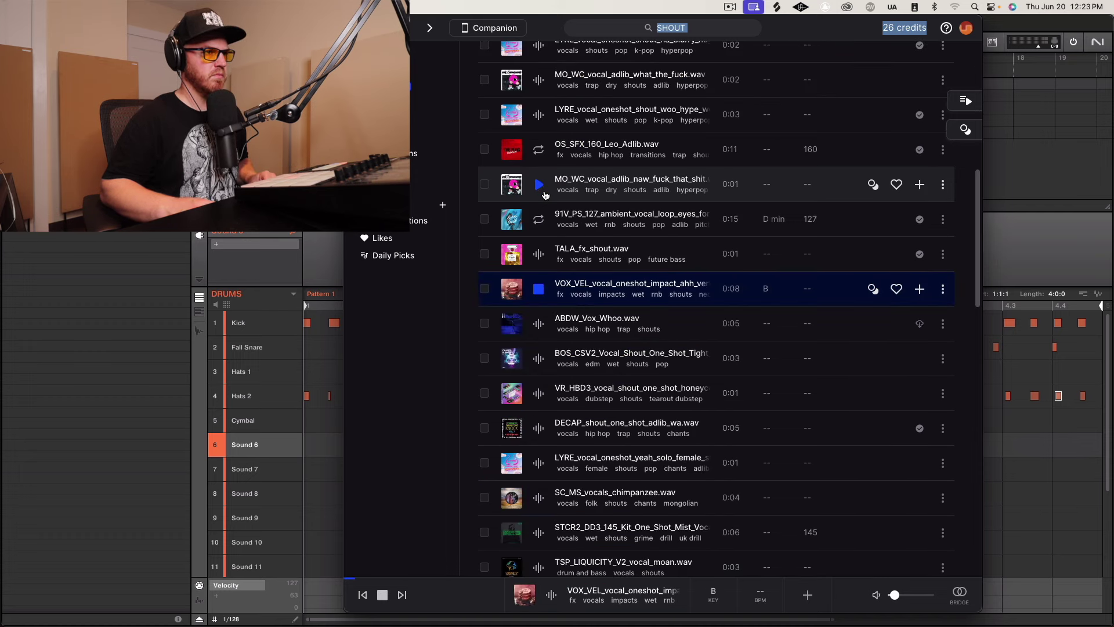
key(Down)
key(Down)
key(Down)
key(Down)
key(Down)
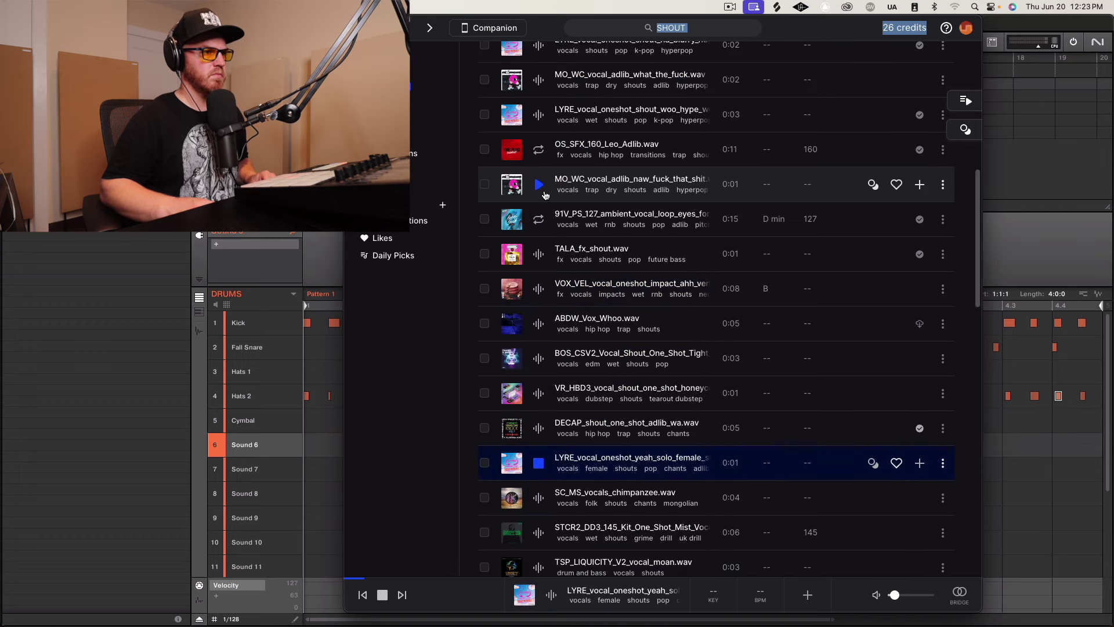
key(Up)
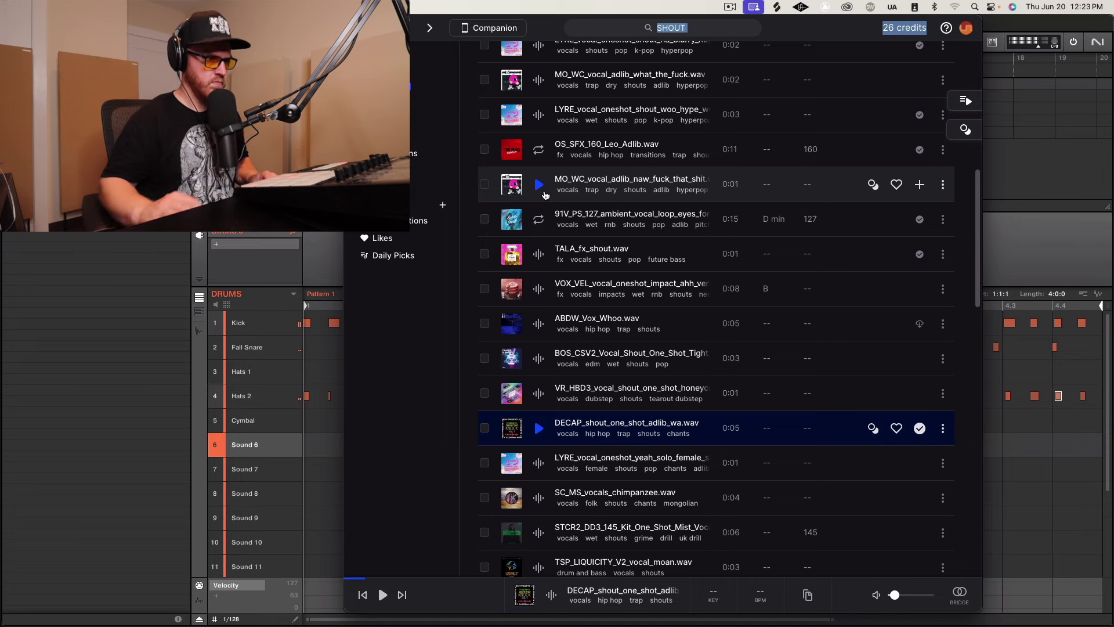
scroll(557, 467, down, 3)
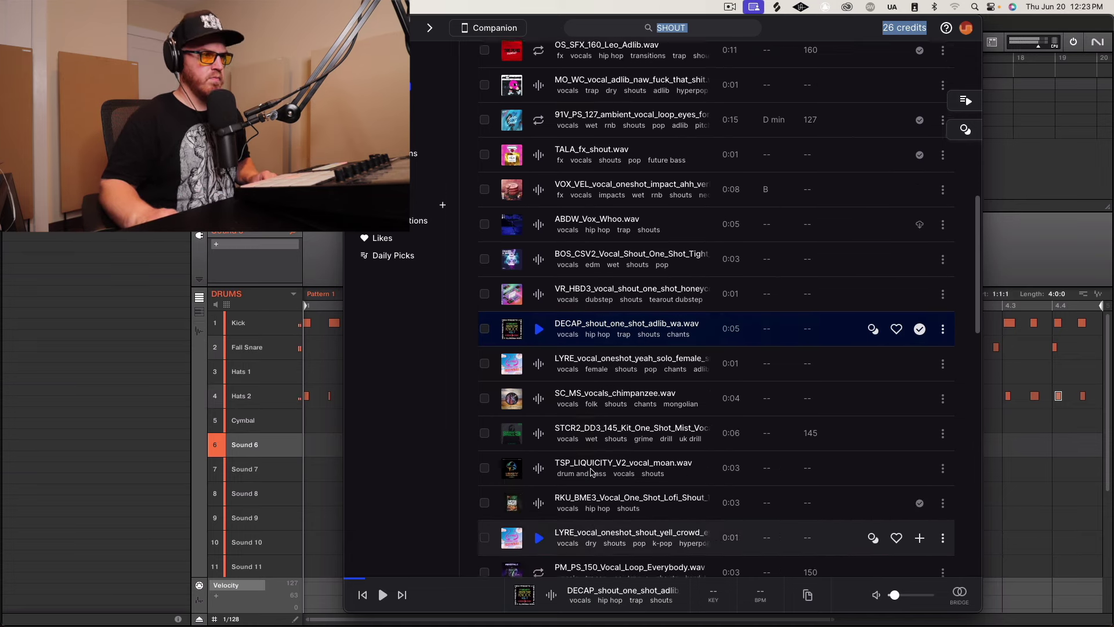
scroll(591, 471, up, 3)
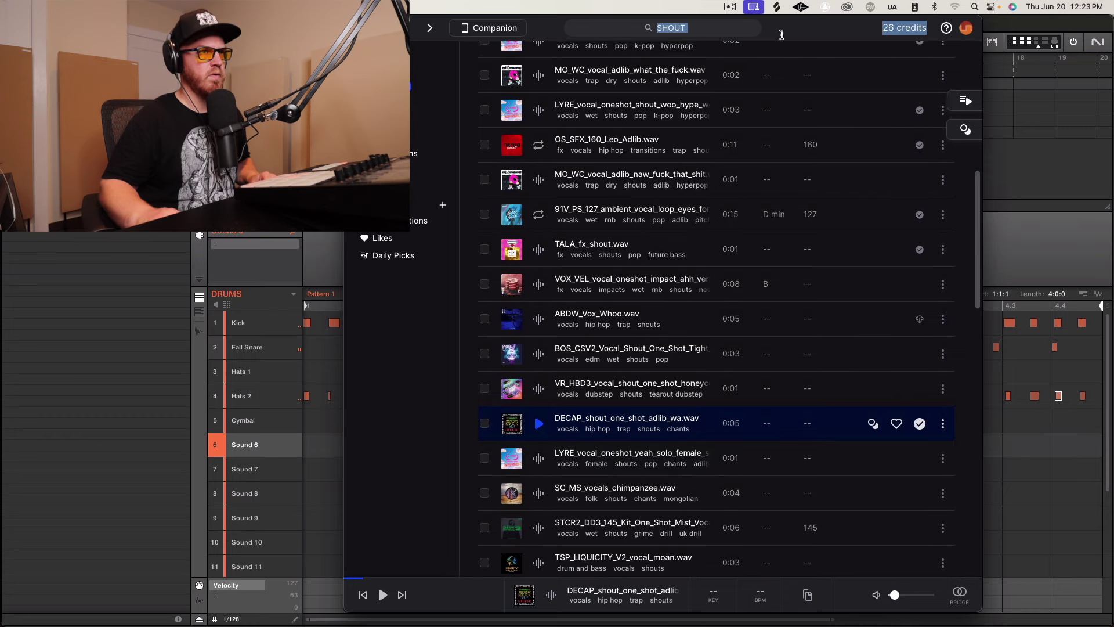
- Replay DECAP_shout_one_shot_adlib_wa.wav and load it onto Sound 6 of the DRUMS group
drag(782, 35, 853, 34)
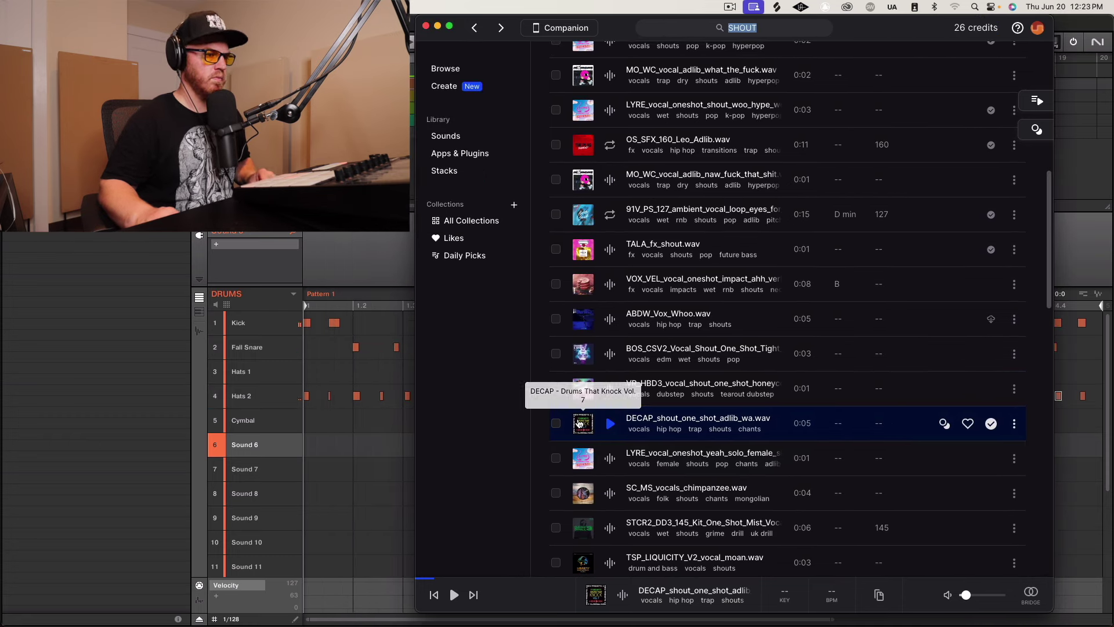
click(579, 423)
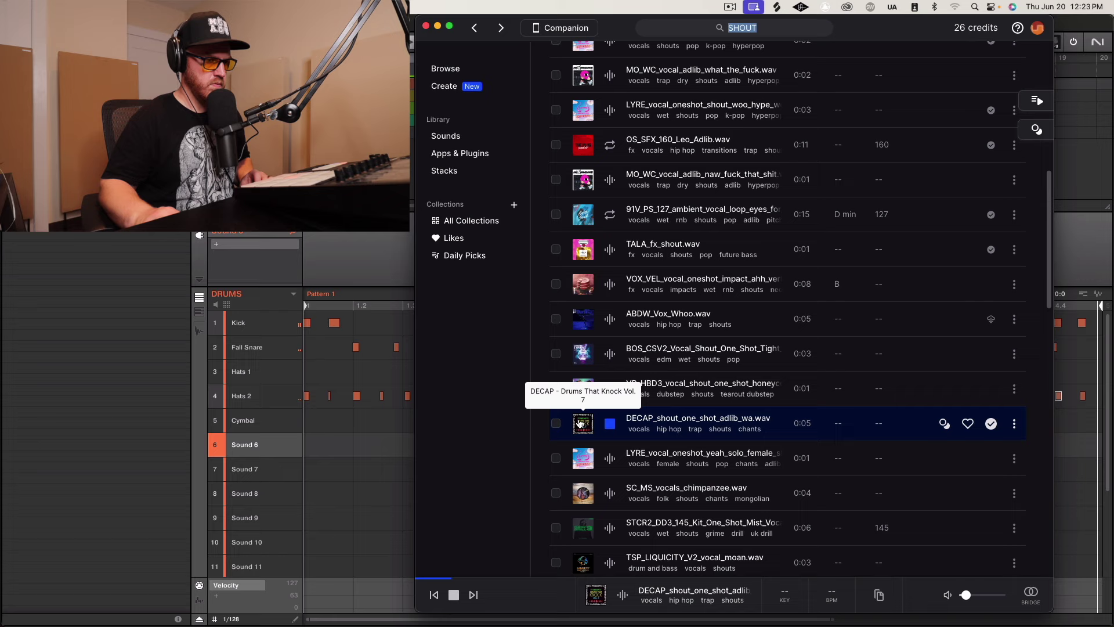
drag(583, 423, 287, 447)
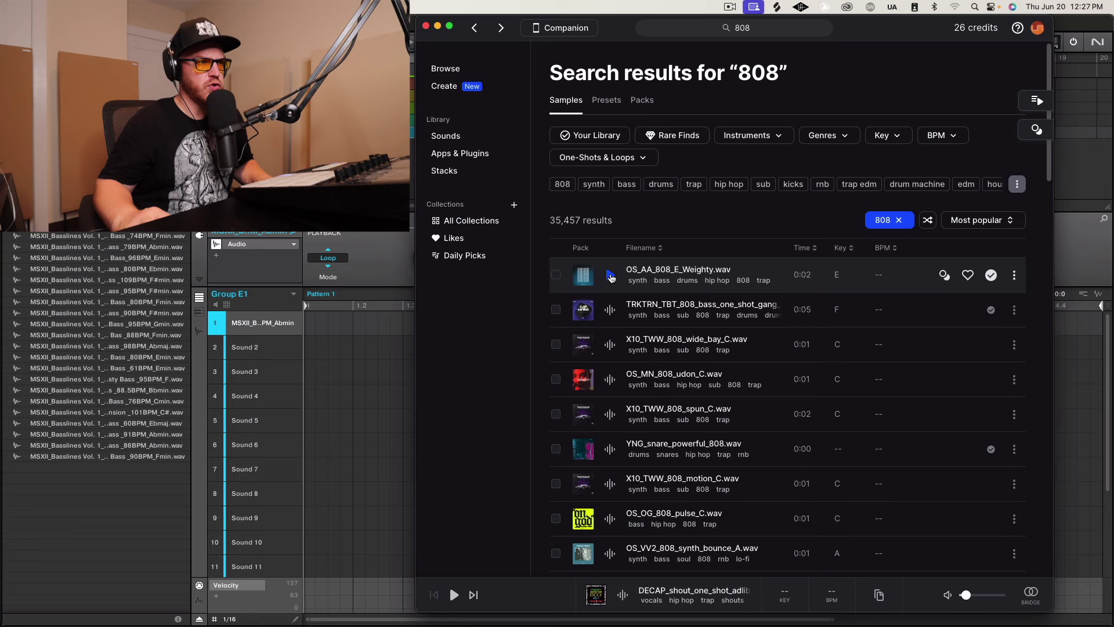
- Audition the 808 results and load TRKTRN_TBT_808_bass_one_shot_gang_F into sound 1 of Group E1, using the Sampler engine
click(610, 276)
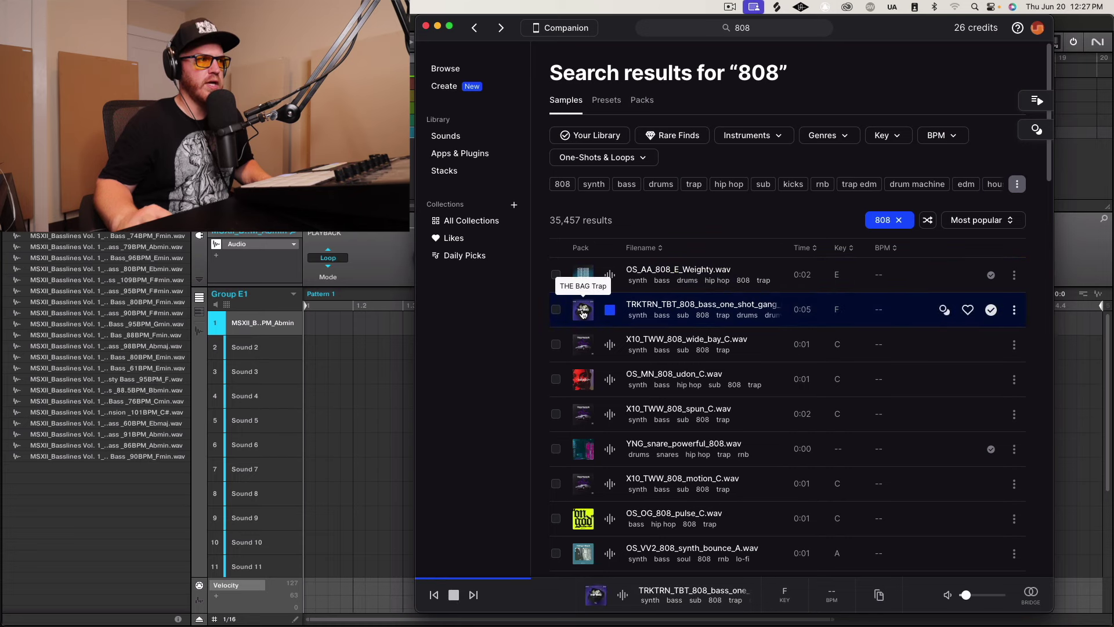
drag(603, 318, 273, 325)
click(387, 251)
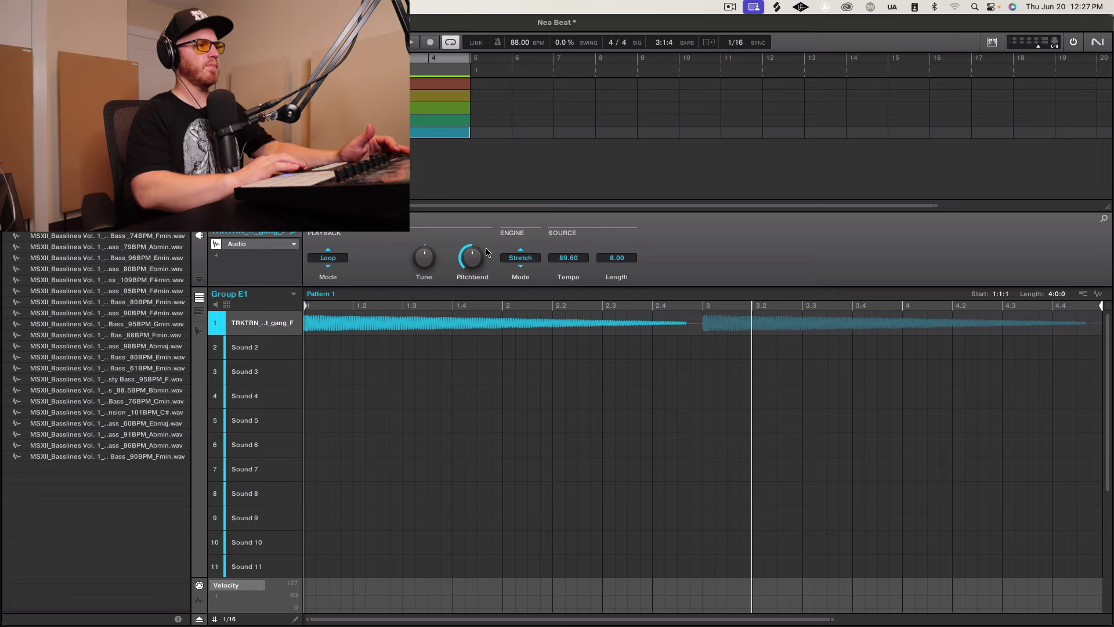
key(super+z)
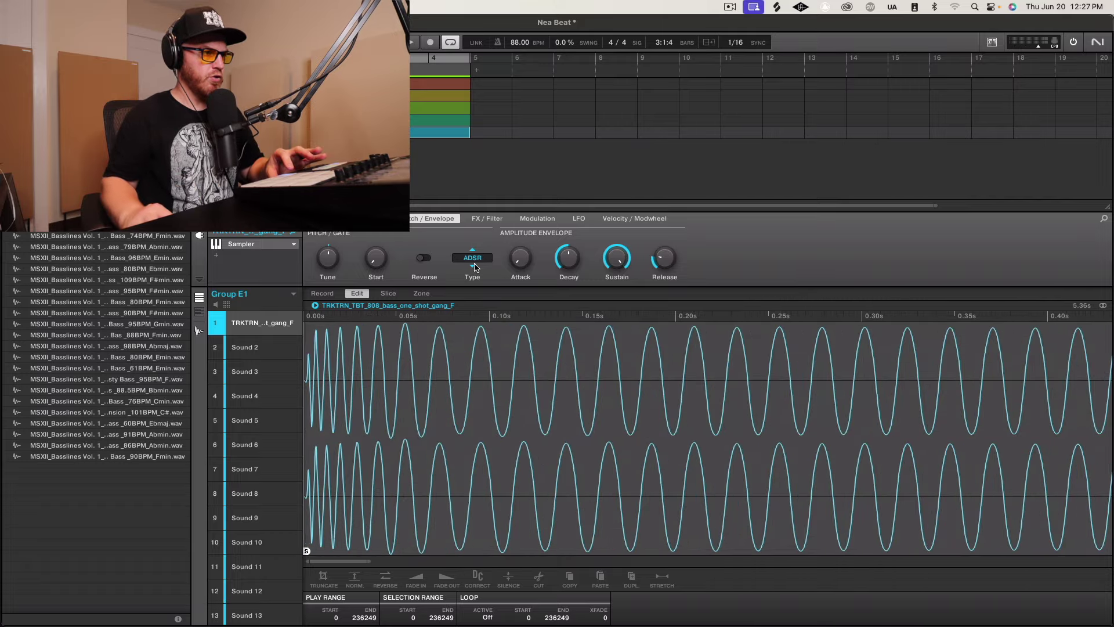
- Apply a fade-in to the start of the 808 sample, over the selection from 0 to 2914
drag(423, 340, 272, 453)
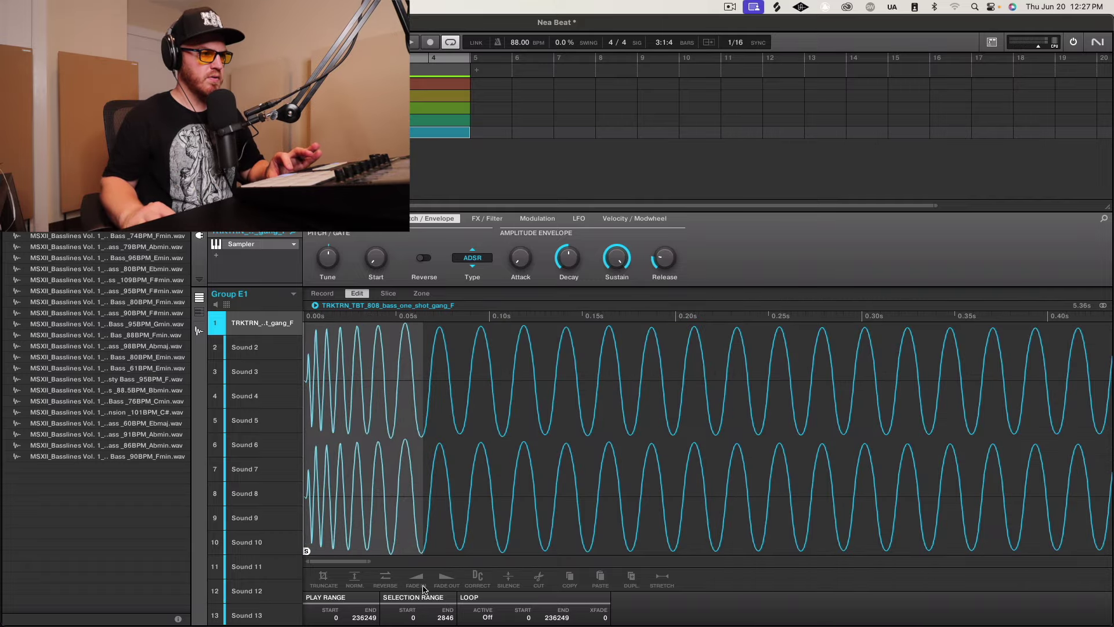
drag(423, 332, 302, 480)
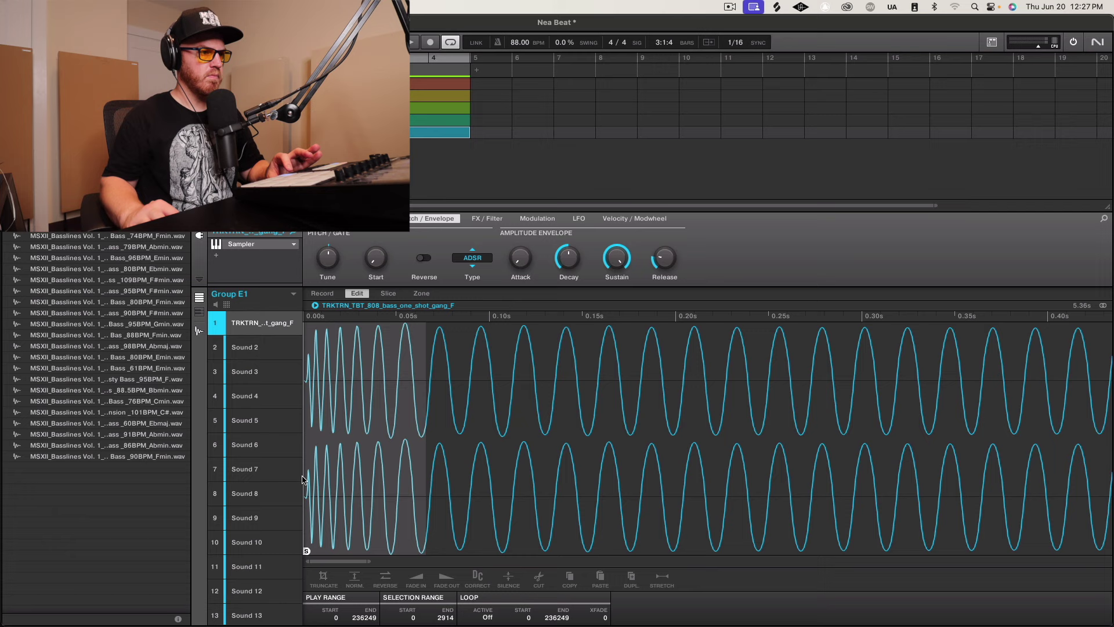
click(415, 578)
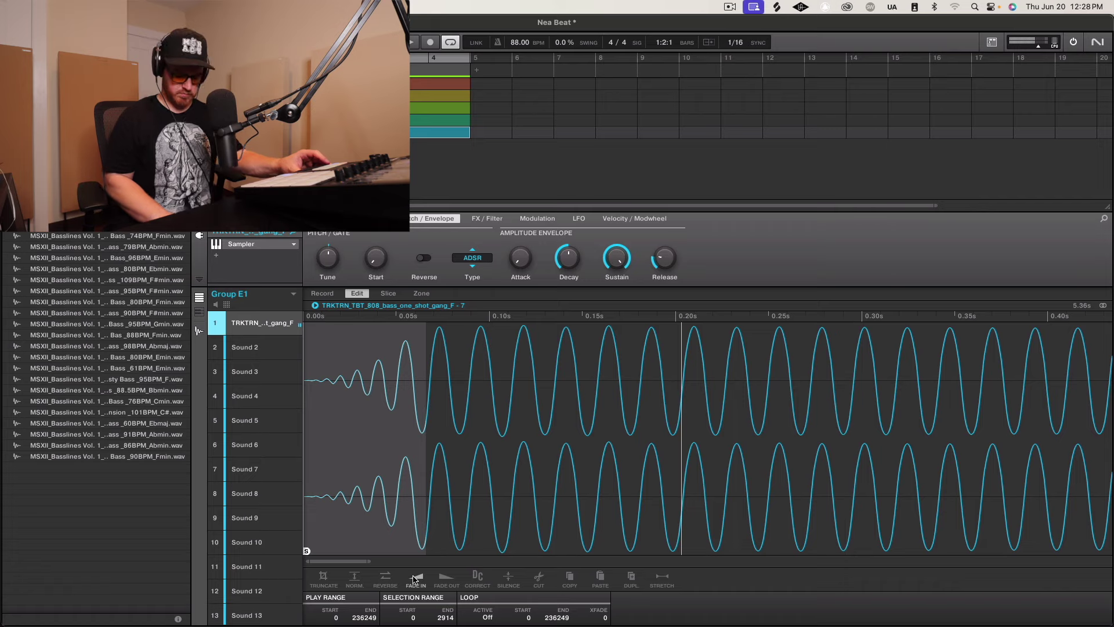
key(super+e)
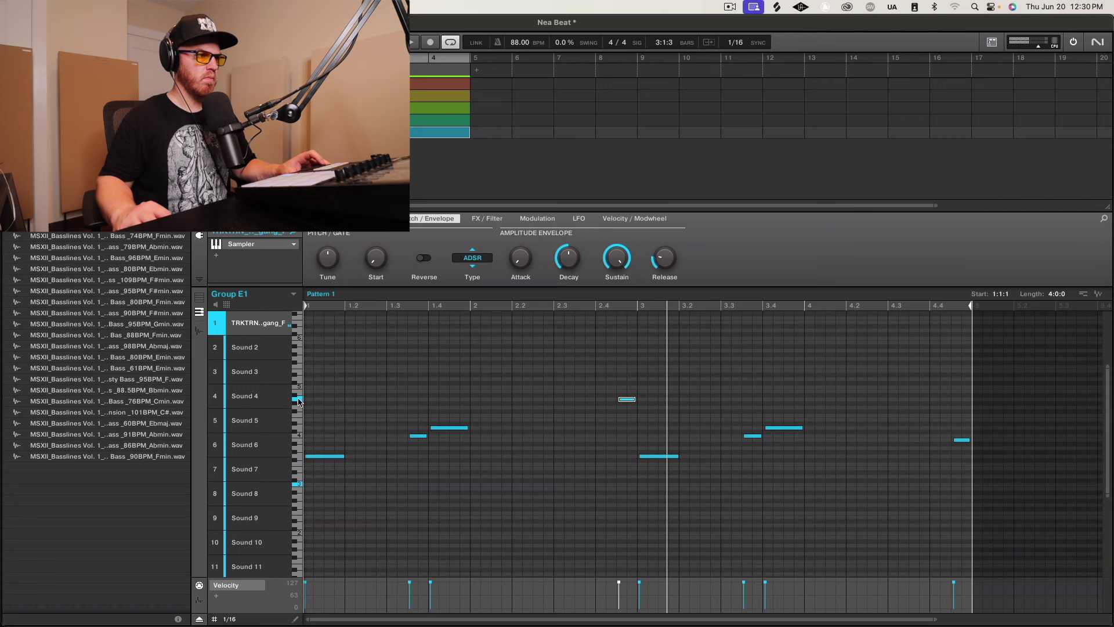
- Raise the short 808 note just before bar 3 by a semitone and copy bar 1's beat-4 note to a lower pitch
drag(623, 399, 623, 395)
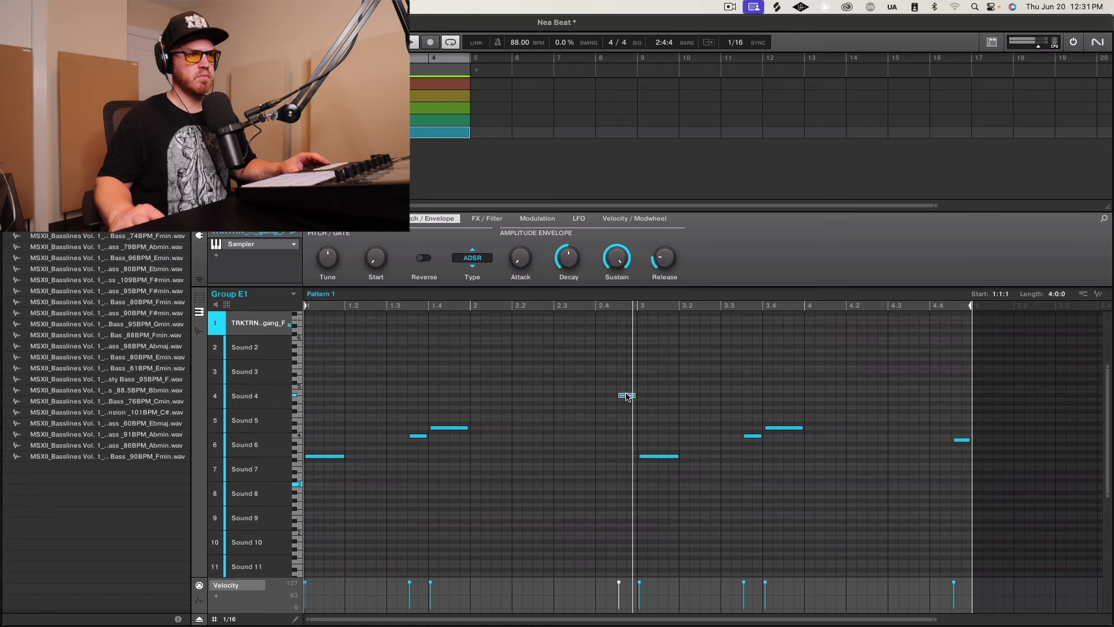
click(462, 428)
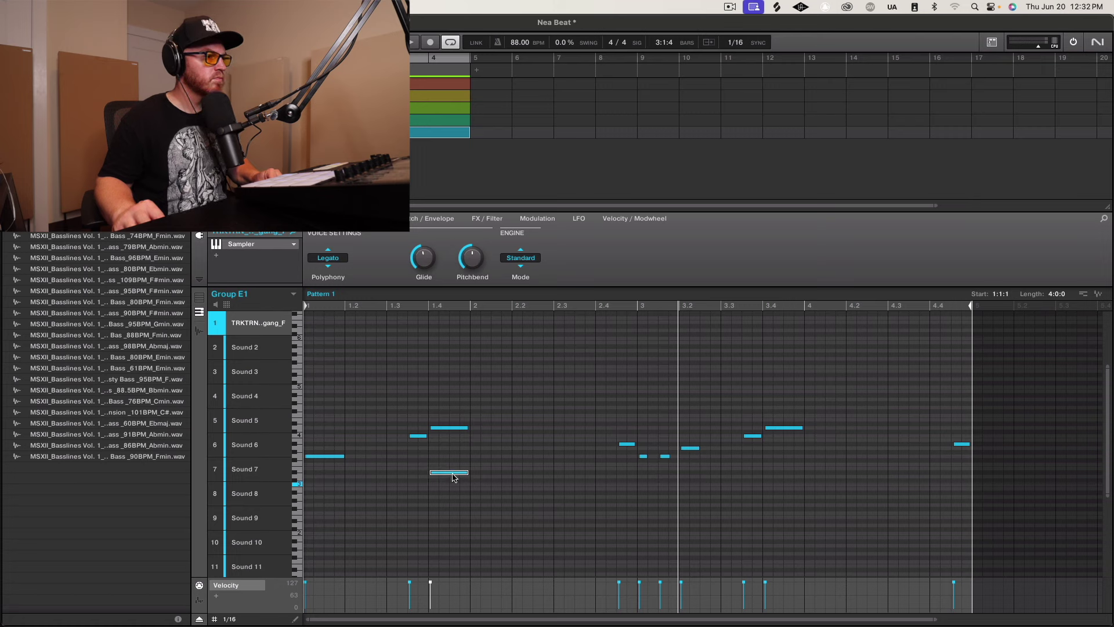
- Delay the start of bar 1's low 808 note to just past the middle of beat 4 and repeat the note in bar 3
drag(430, 475, 449, 475)
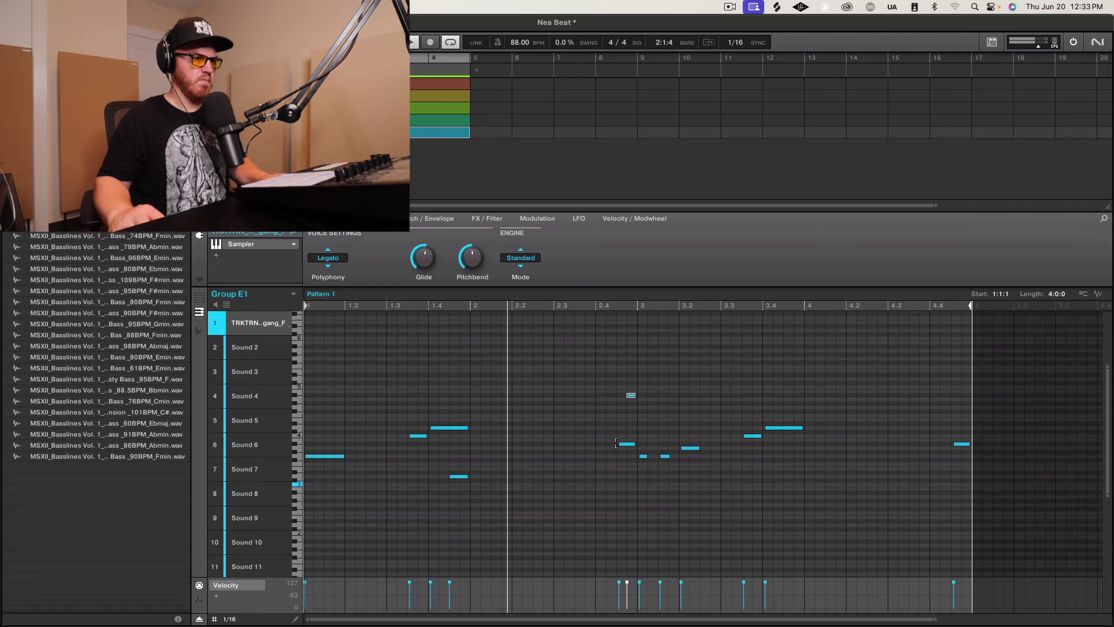
click(461, 477)
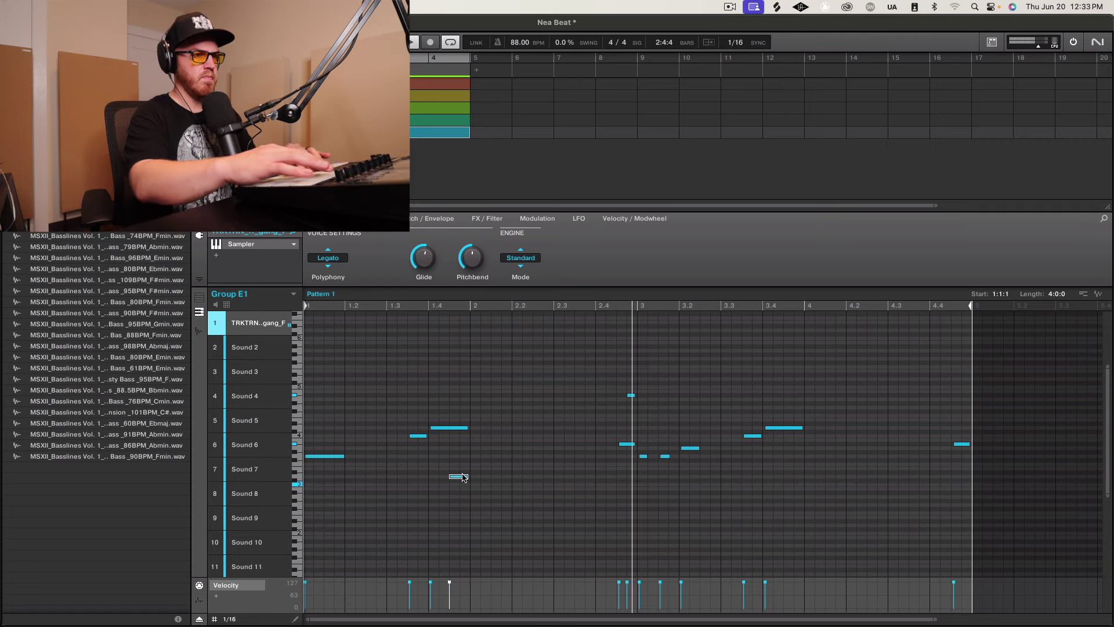
key(shift+Right)
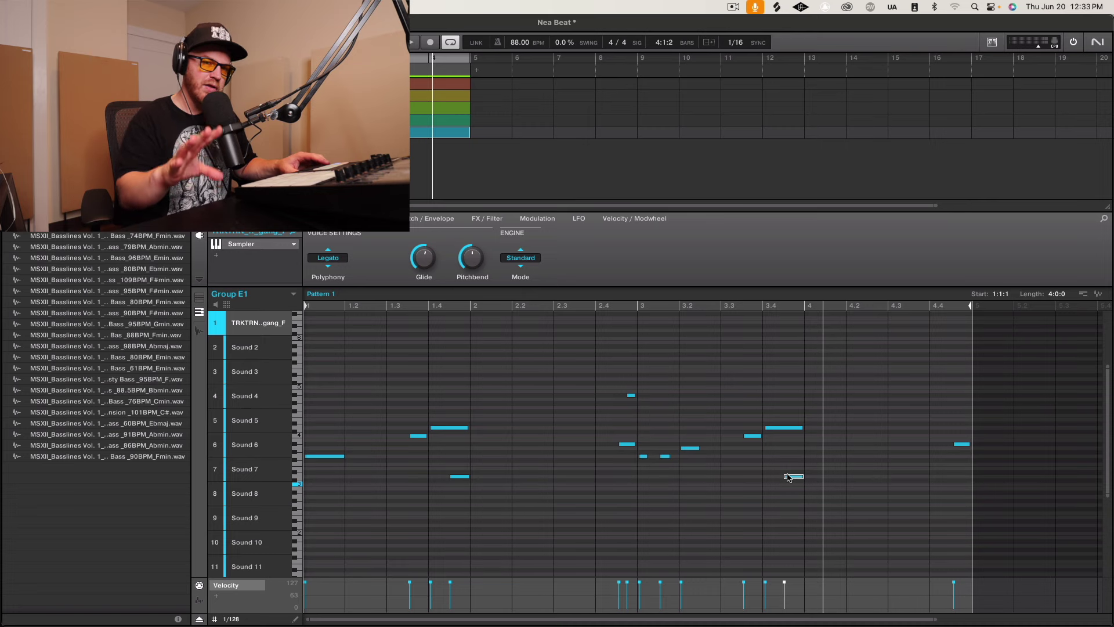
- Try the three 808 notes in the first half of bar 3 an octave higher
key(space)
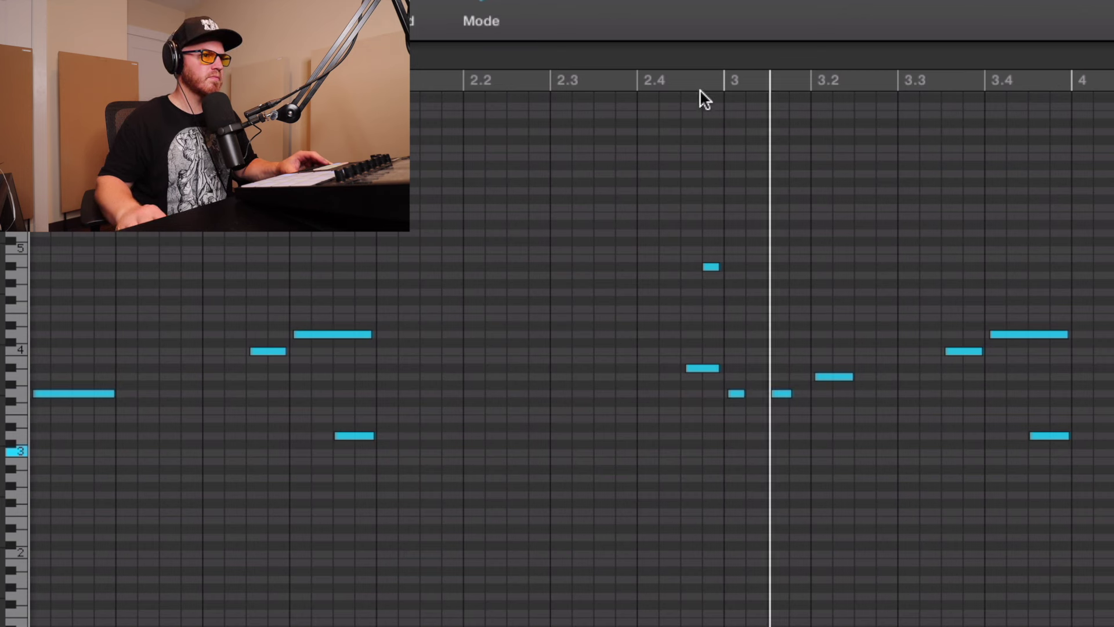
drag(835, 376, 729, 346)
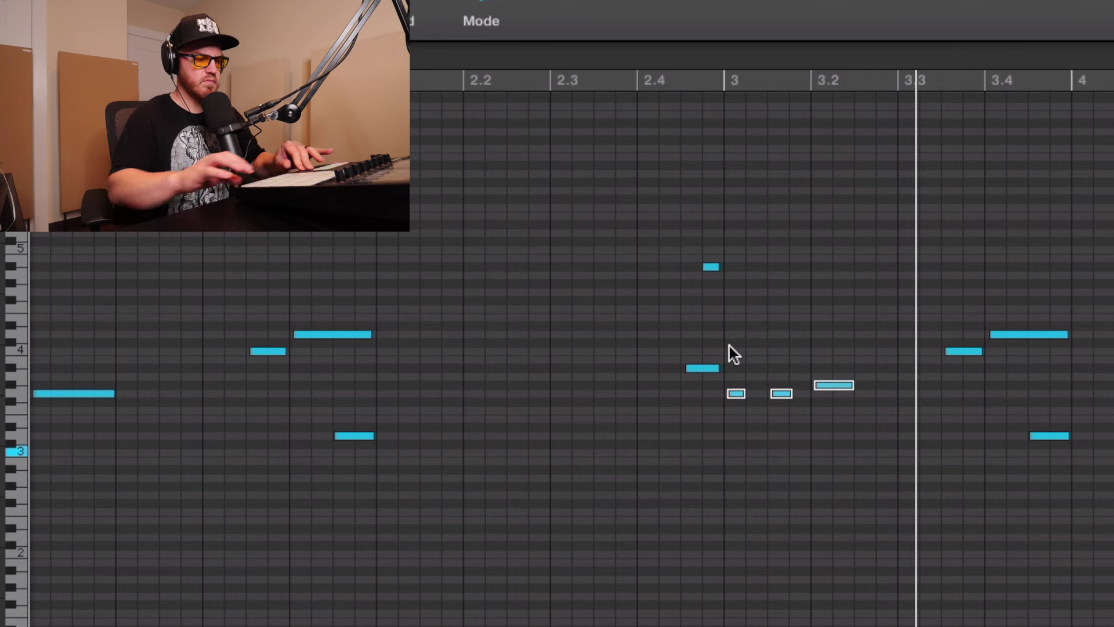
drag(738, 391, 736, 290)
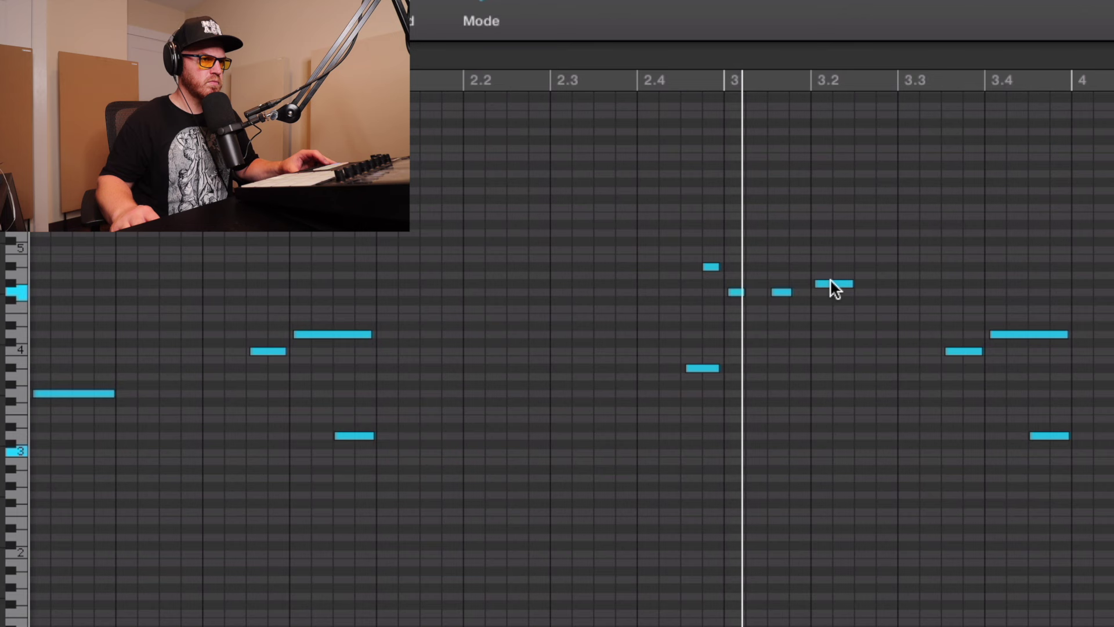
- Return bar 3's first three 808 notes to the lower octave, all at one pitch, and lower the note just before 3.4 to match
drag(830, 278, 725, 287)
click(842, 319)
drag(736, 292, 733, 390)
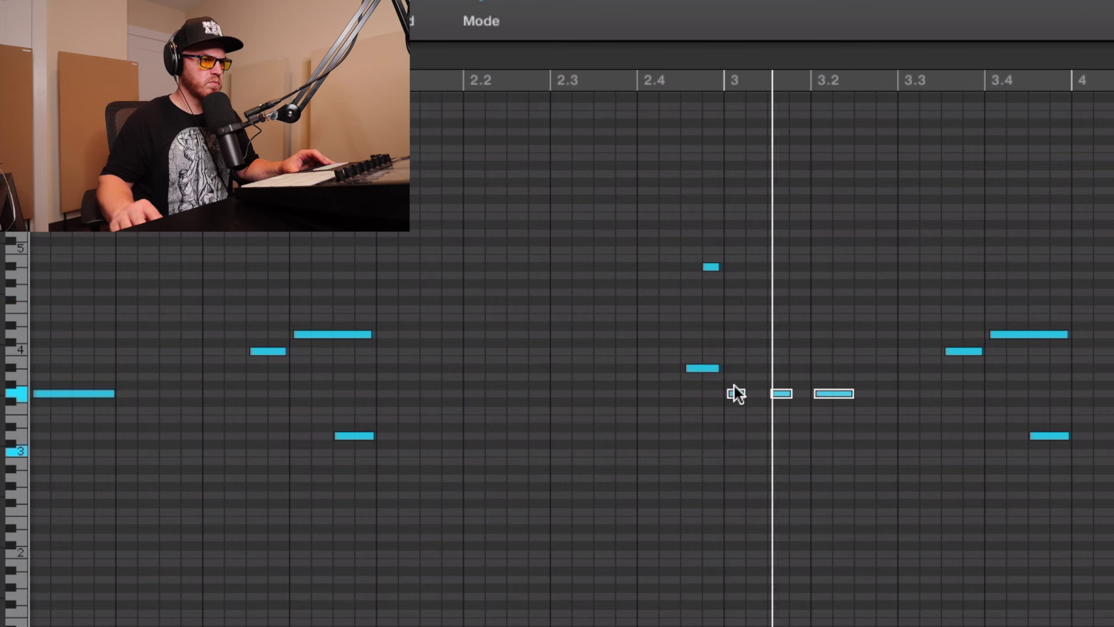
click(863, 402)
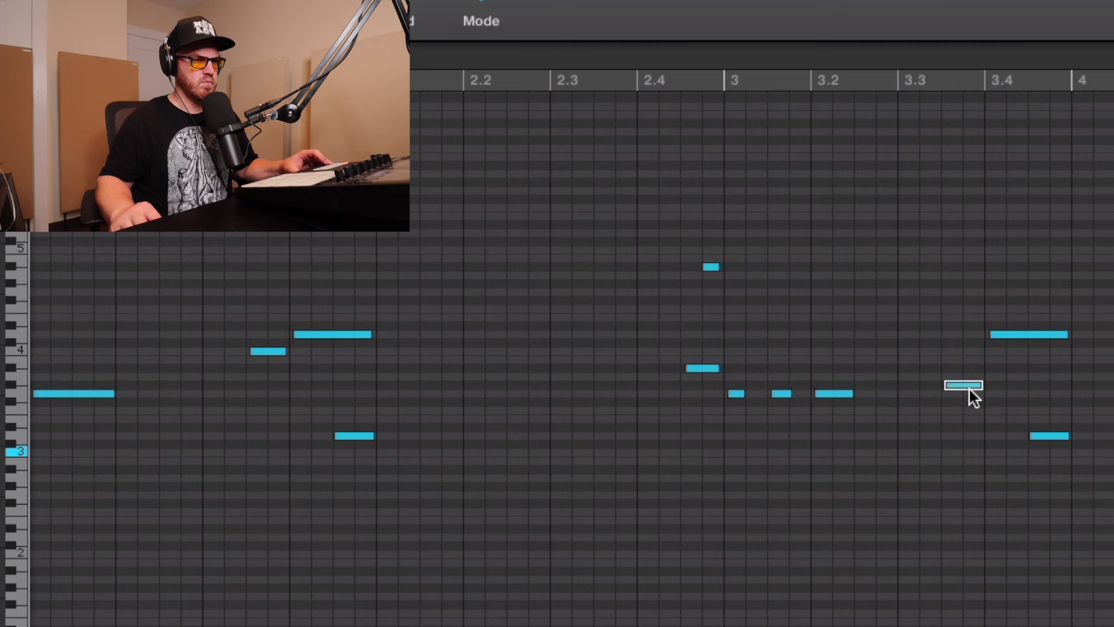
drag(969, 388, 970, 395)
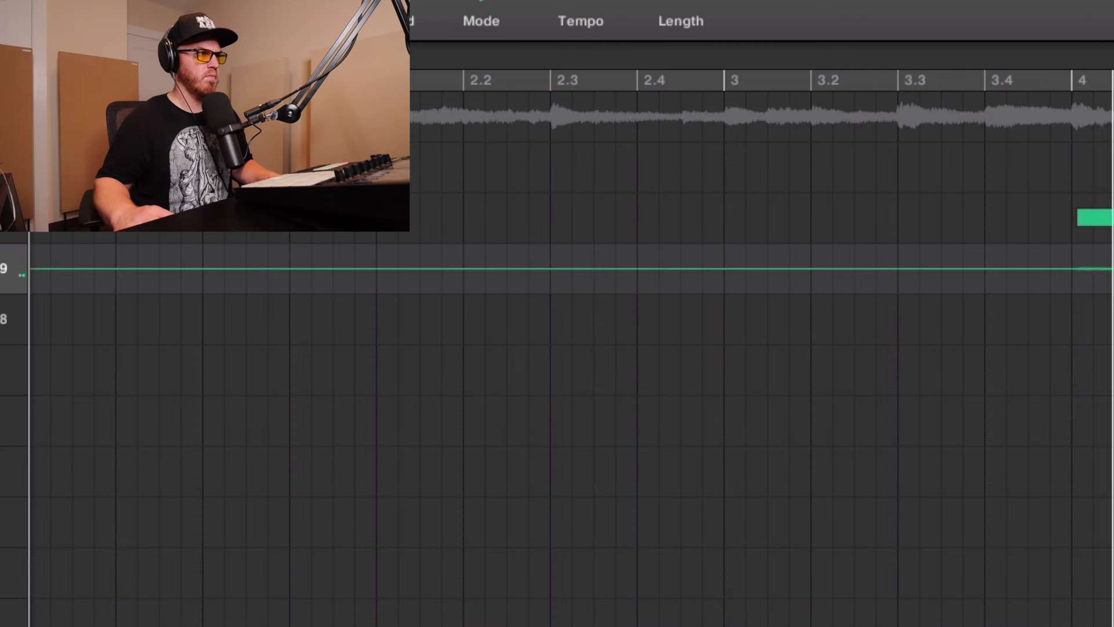
- Shorten the SAMPLE 2 chop at 2.3 to about half a beat and switch to the DRUMS group's pattern
drag(640, 321, 604, 317)
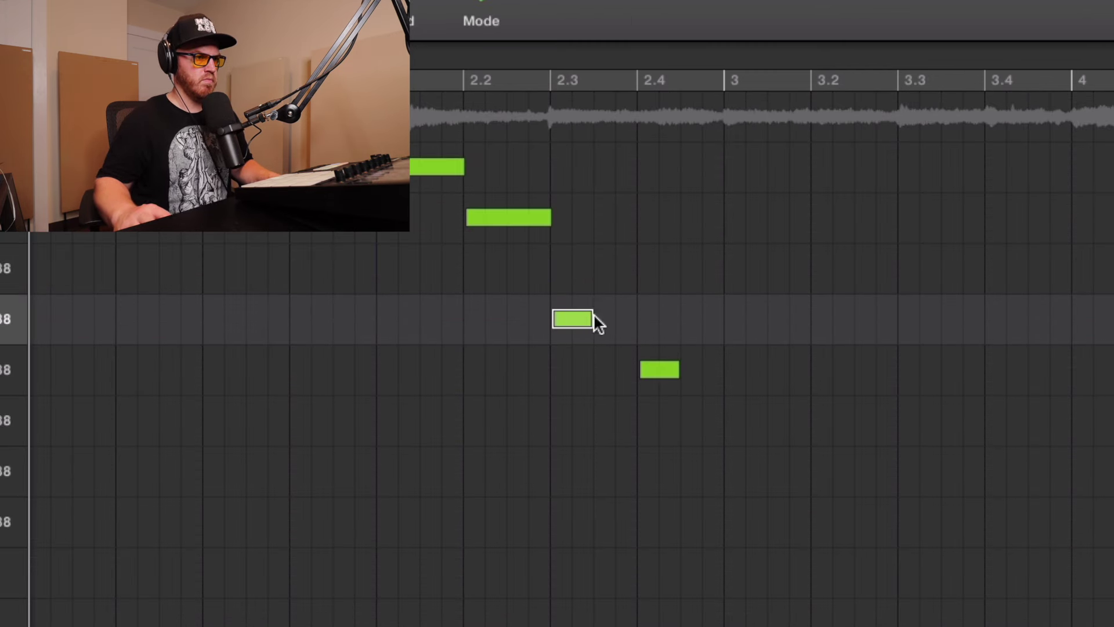
click(545, 218)
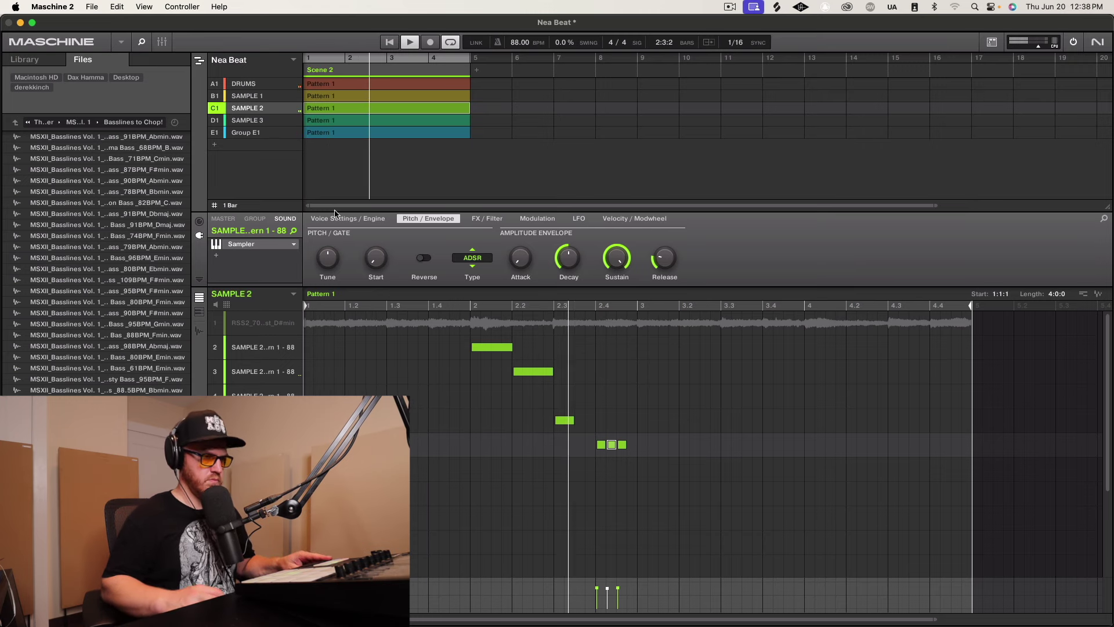
click(260, 86)
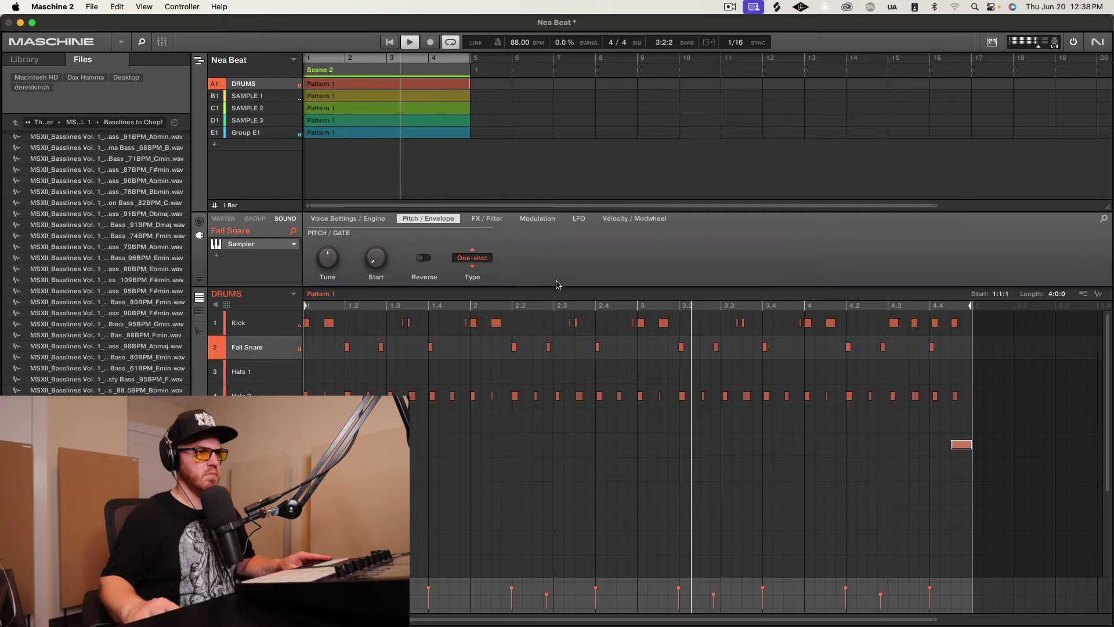